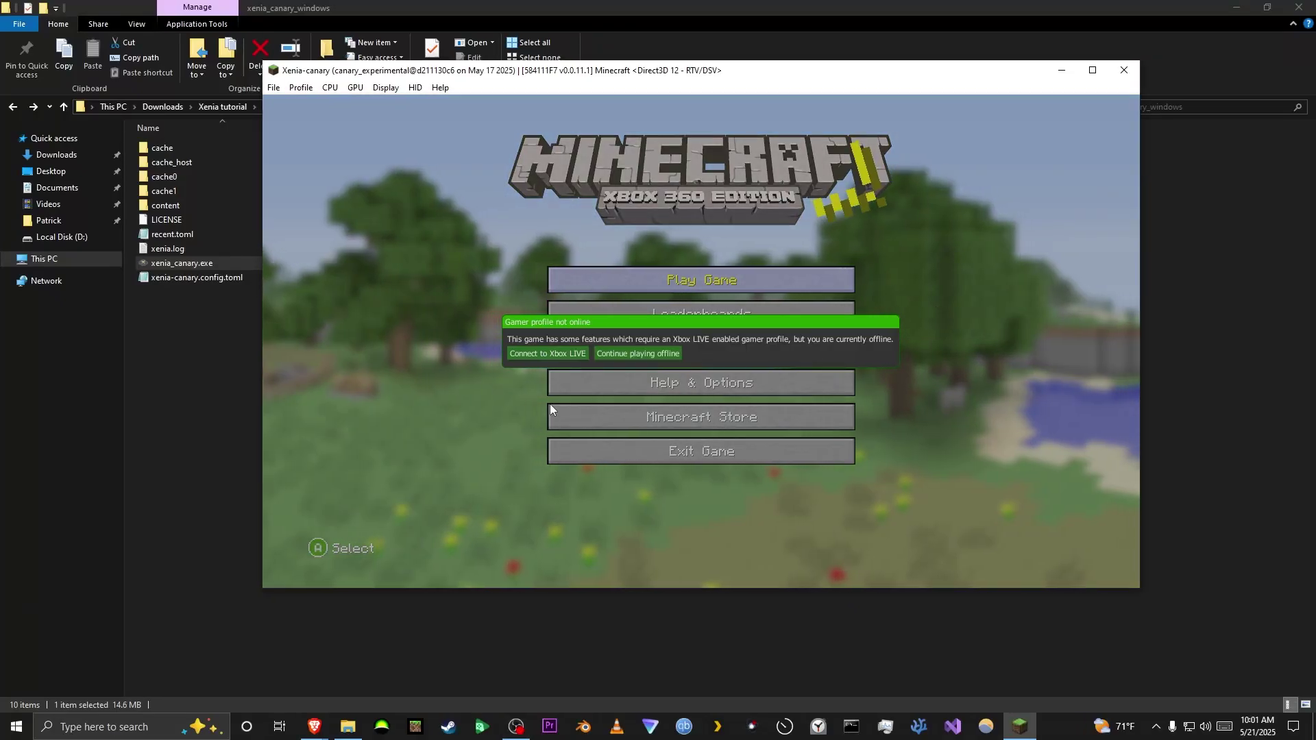
Dismiss the offline gamer profile notice and start Minecraft's Play Tutorial world.
{"action": "left_click", "coordinate": [602, 353]}
{"action": "key", "text": "Down"}
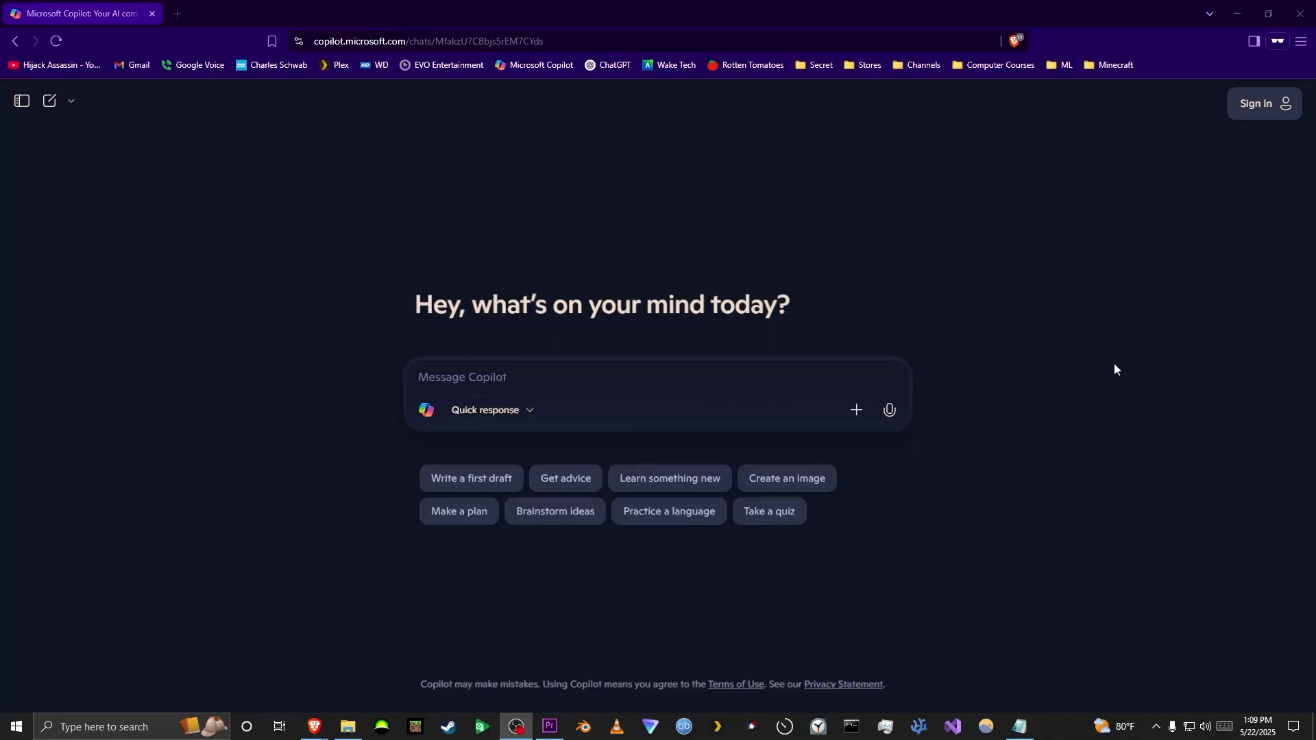
Type a question into the Copilot message box asking for a way to describe something.
{"action": "type", "text": "whats a way to describe"}
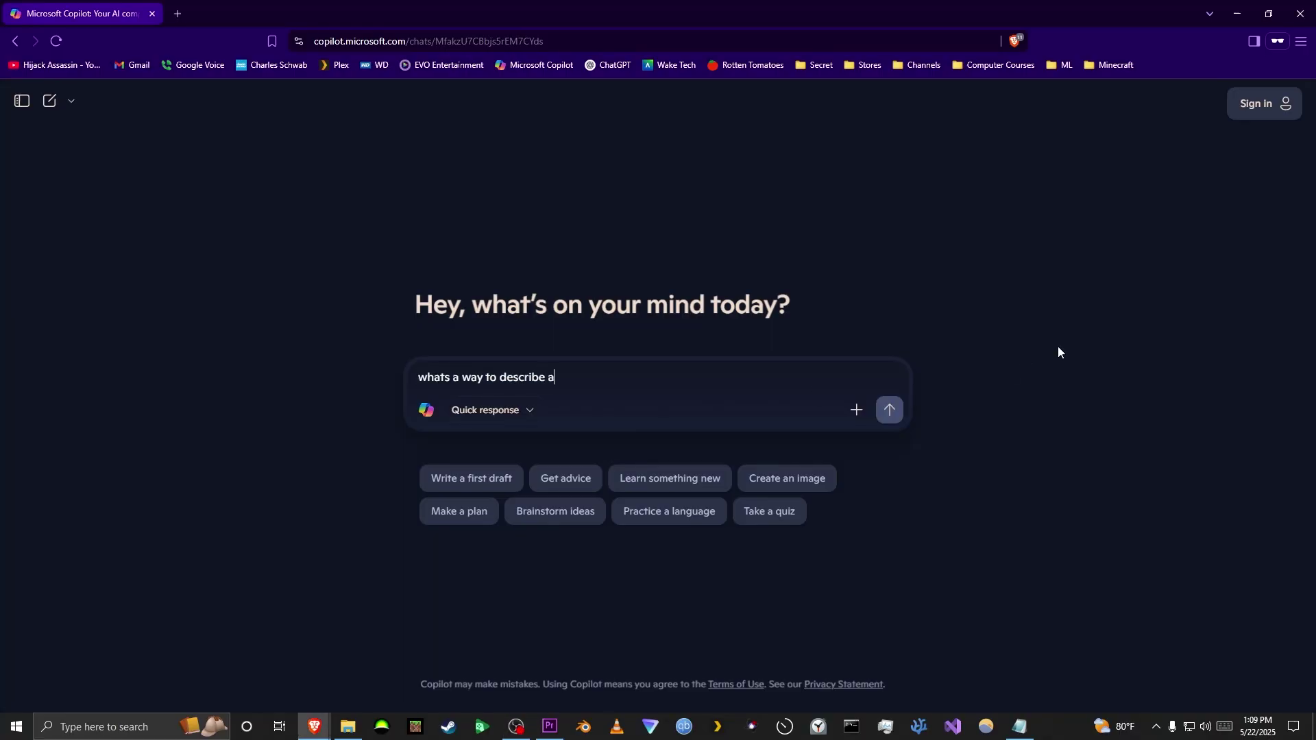
{"action": "type", "text": "ally really really really really really dont need"}
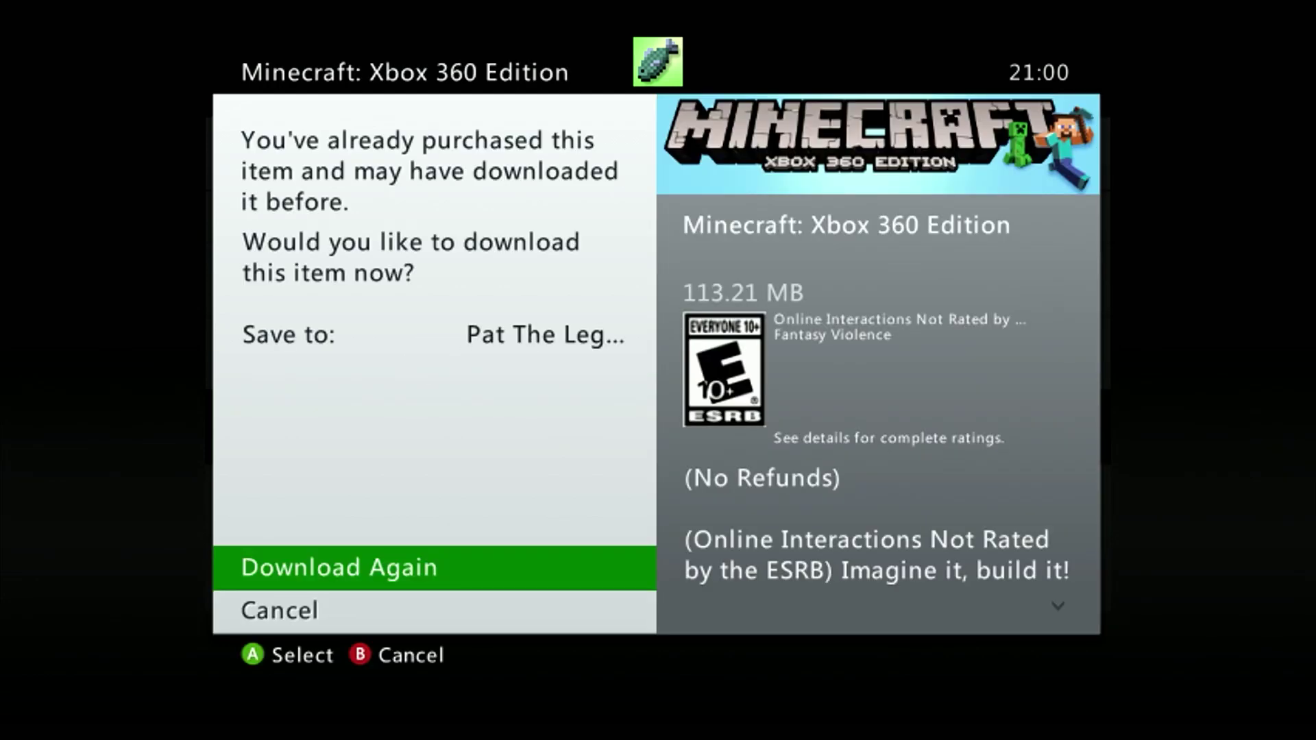
Re-download Minecraft, then browse the minecraft search results to open Minecraft Xbox 360 Edition.
{"action": "key", "text": "Return"}
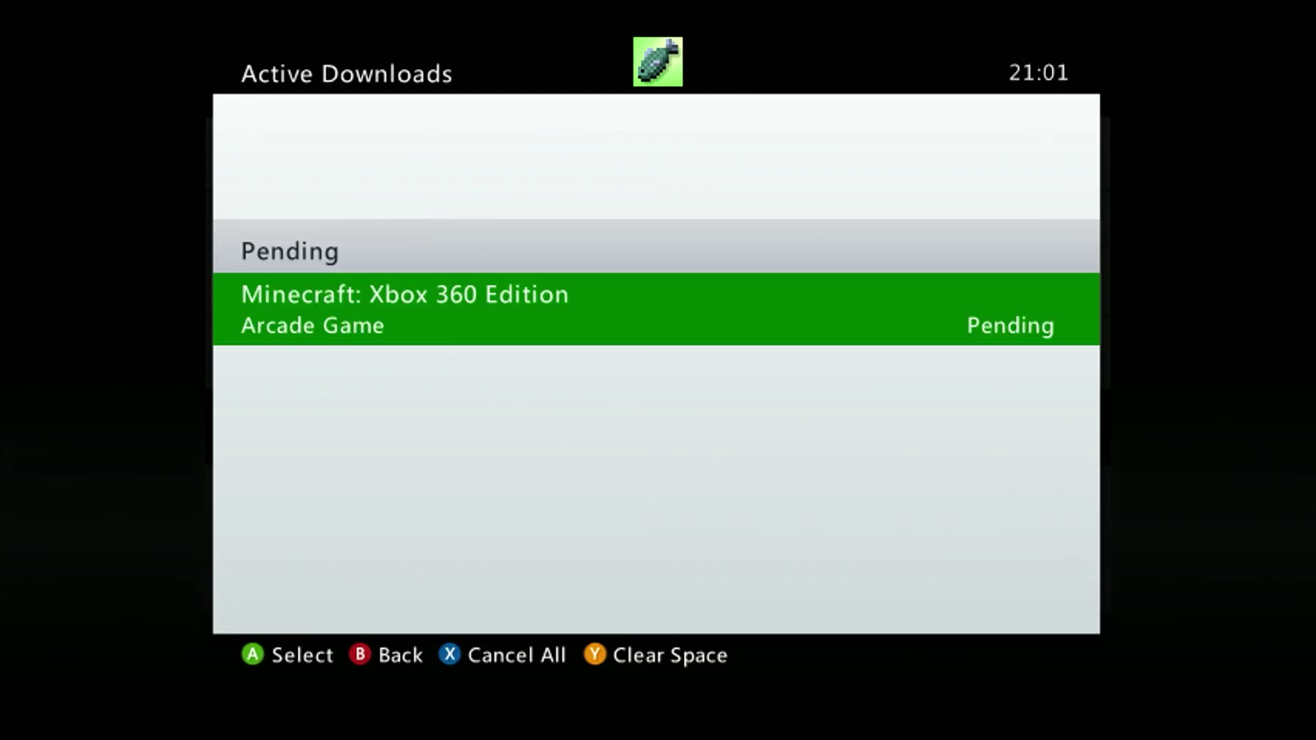
{"action": "key", "text": "Return"}
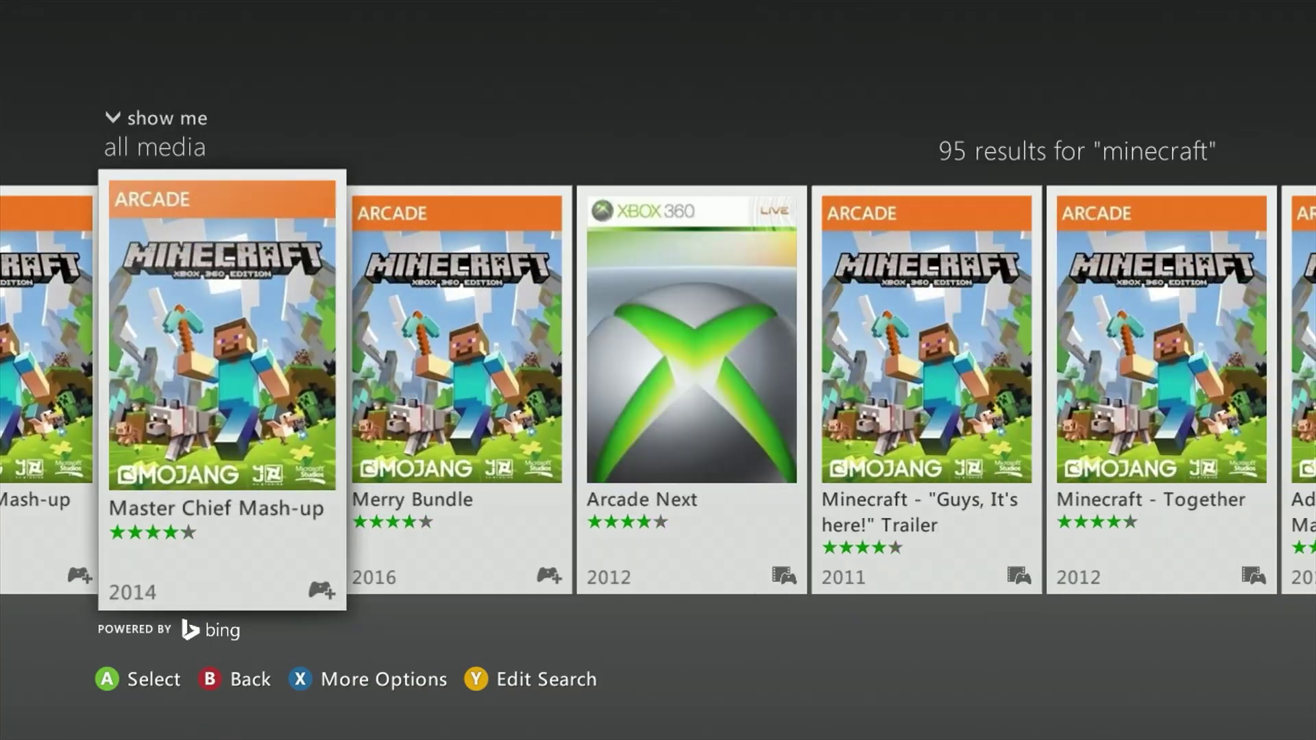
{"action": "key", "text": "Return"}
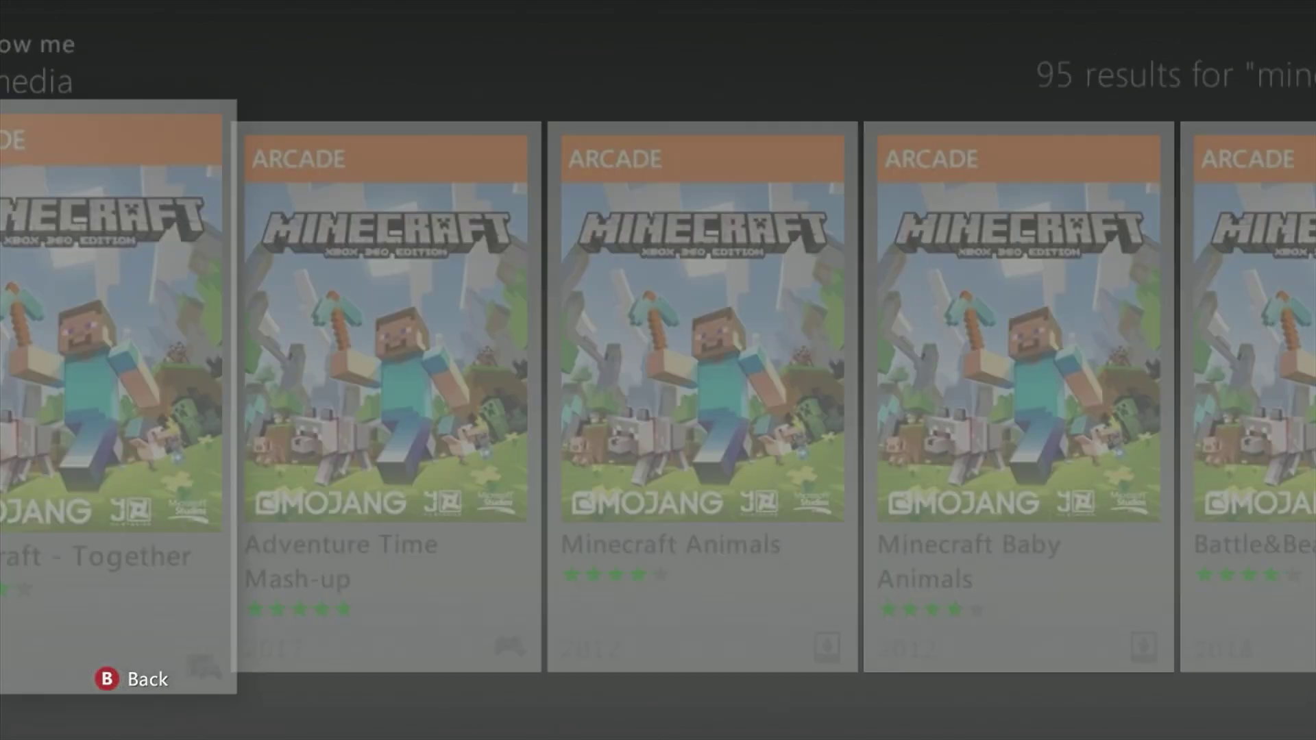
{"action": "key", "text": "Right"}
{"action": "key", "text": "Right"}
{"action": "key", "text": "Right"}
{"action": "key", "text": "Right"}
{"action": "key", "text": "Right"}
{"action": "key", "text": "Right"}
{"action": "key", "text": "Right"}
{"action": "key", "text": "Right"}
{"action": "key", "text": "Right"}
{"action": "key", "text": "Right"}
{"action": "key", "text": "Right"}
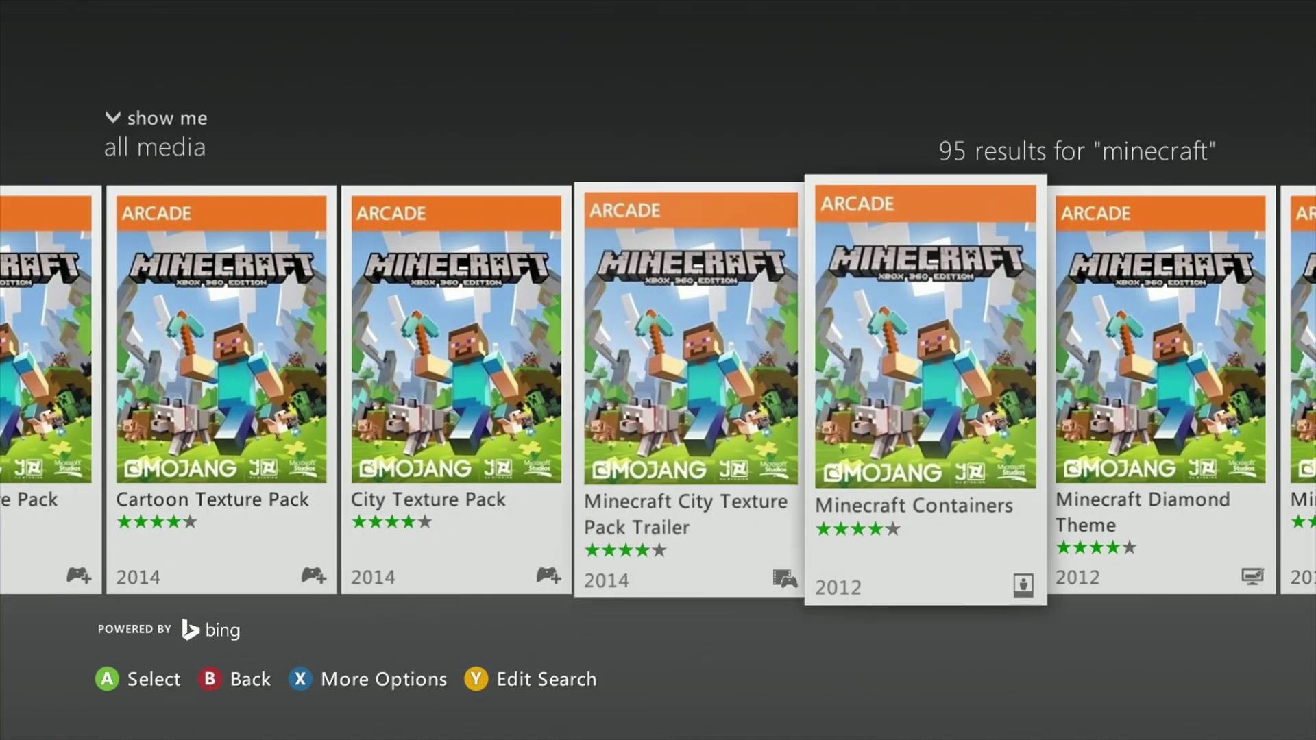
{"action": "key", "text": "Right"}
{"action": "key", "text": "Right"}
{"action": "key", "text": "Right"}
{"action": "key", "text": "Right"}
{"action": "key", "text": "Right"}
{"action": "key", "text": "Right"}
{"action": "key", "text": "Right"}
{"action": "key", "text": "Right"}
{"action": "key", "text": "Right"}
{"action": "key", "text": "Right"}
{"action": "key", "text": "Right"}
{"action": "key", "text": "Right"}
{"action": "key", "text": "Right"}
{"action": "key", "text": "Right"}
{"action": "key", "text": "Right"}
{"action": "key", "text": "Right"}
{"action": "key", "text": "Right"}
{"action": "key", "text": "Right"}
{"action": "key", "text": "Right"}
{"action": "key", "text": "Right"}
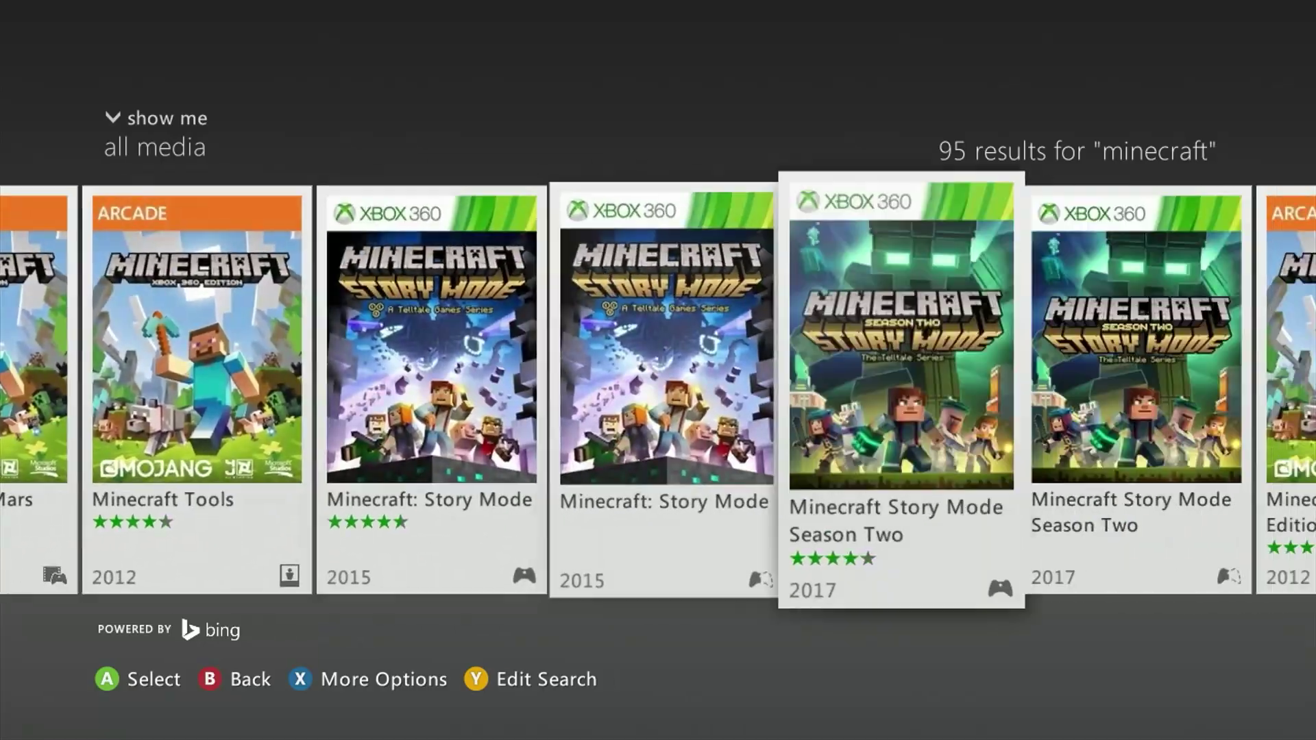
{"action": "key", "text": "Right"}
{"action": "key", "text": "Right"}
{"action": "key", "text": "Return"}
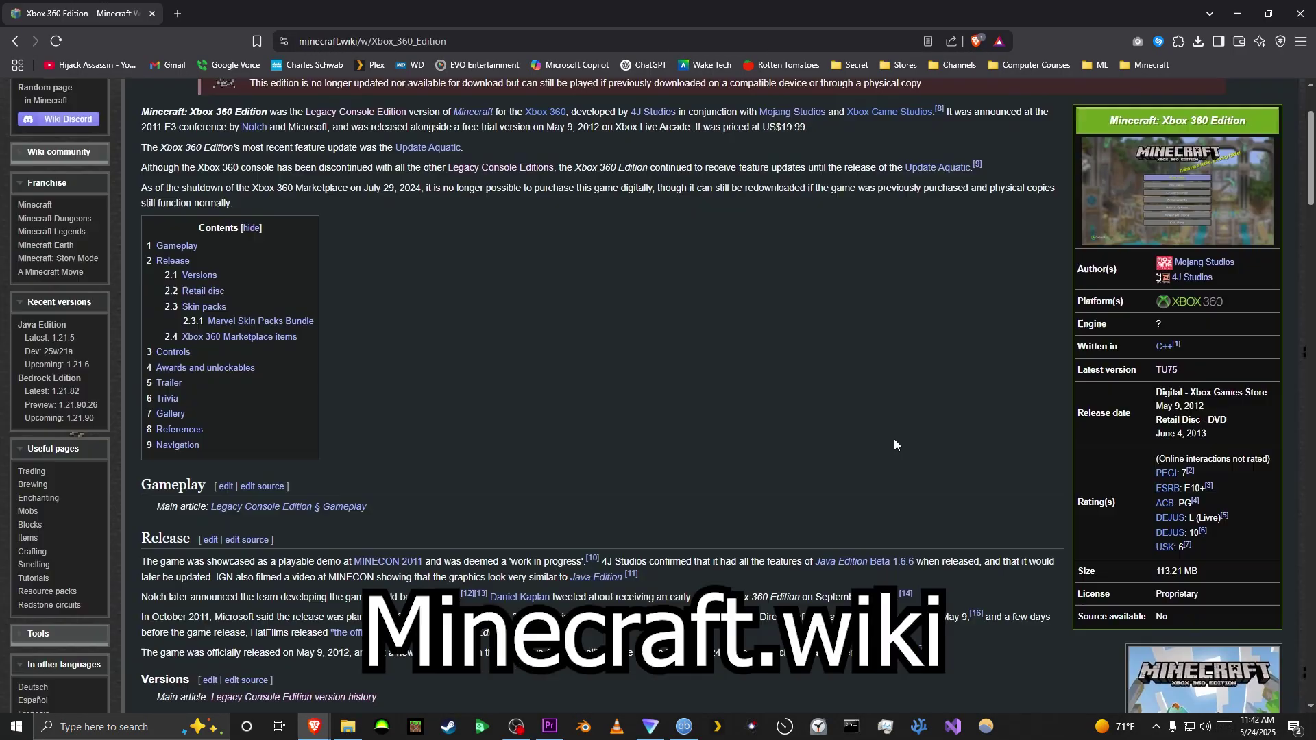
Scroll through the Xbox 360 Edition TU1 wiki article to the title update versions table.
{"action": "scroll", "coordinate": [894, 444], "scroll_direction": "down", "scroll_amount": 5}
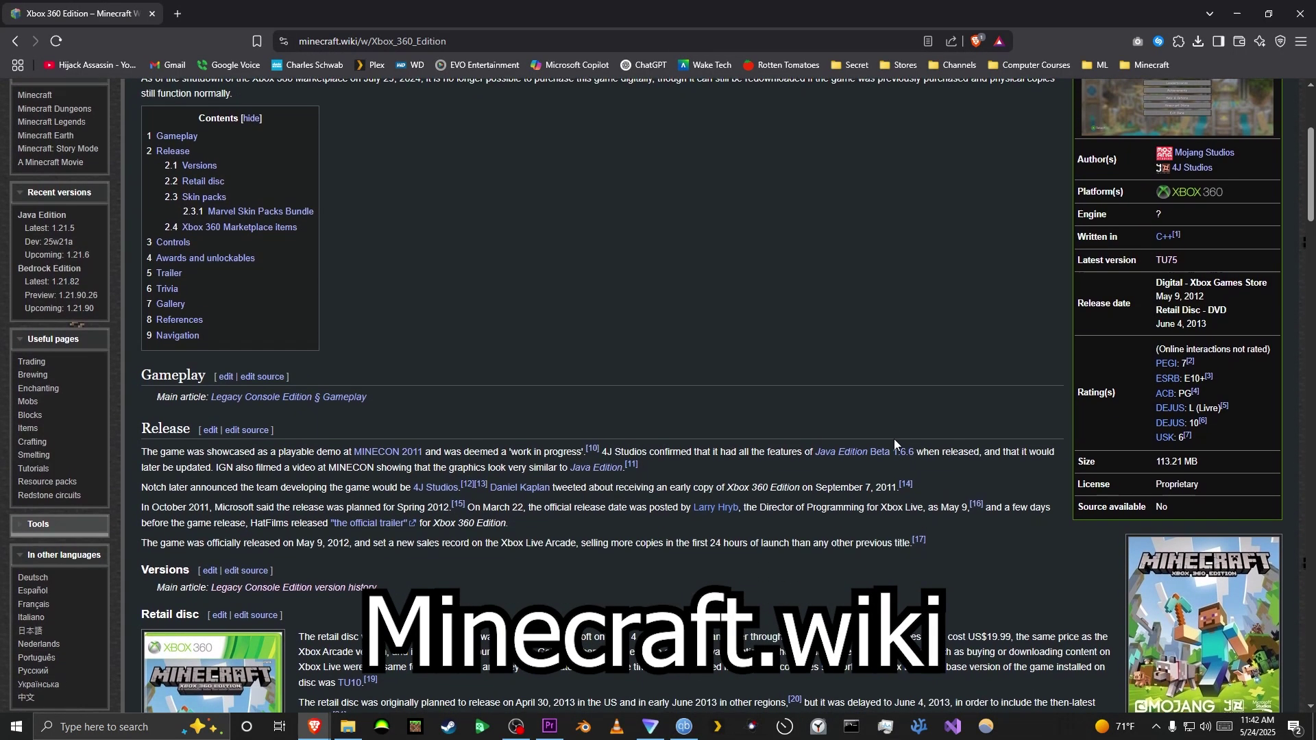
{"action": "scroll", "coordinate": [894, 443], "scroll_direction": "down", "scroll_amount": 1}
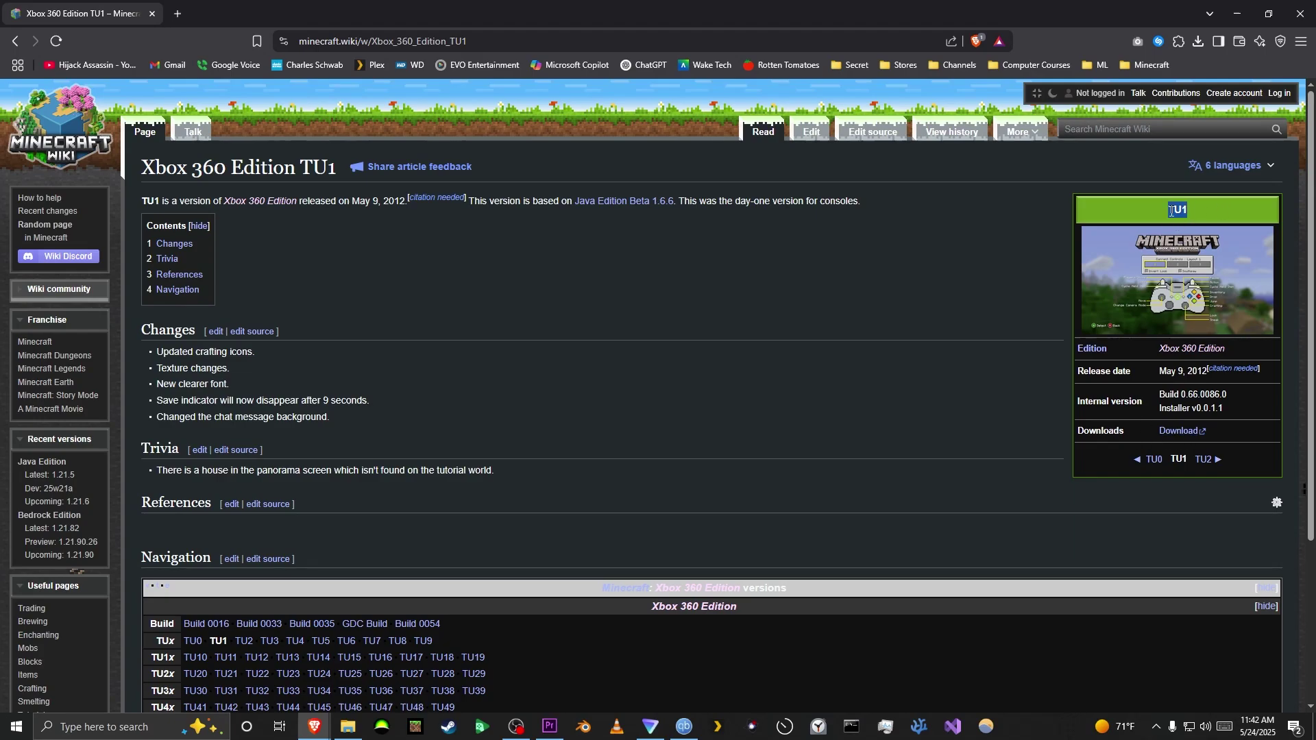
{"action": "left_click", "coordinate": [1205, 212]}
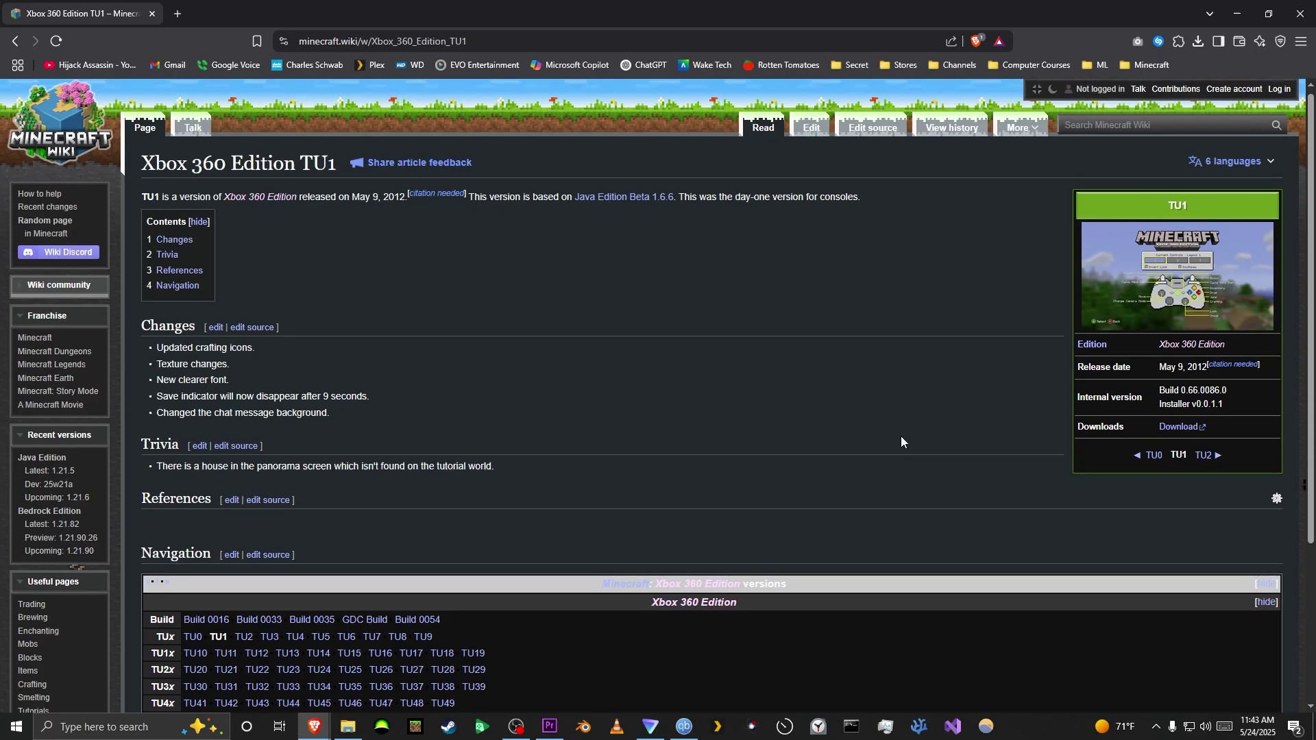
{"action": "scroll", "coordinate": [901, 436], "scroll_direction": "down", "scroll_amount": 3}
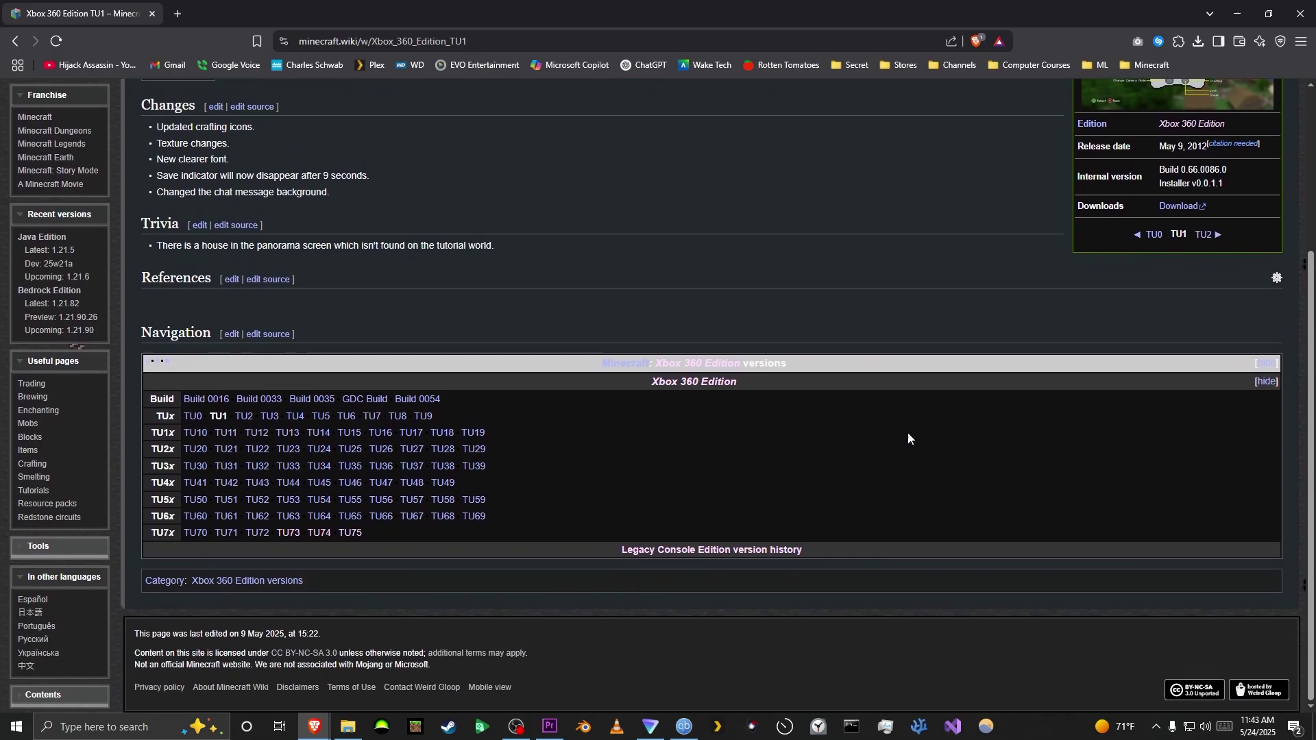
{"action": "mouse_move", "coordinate": [193, 424]}
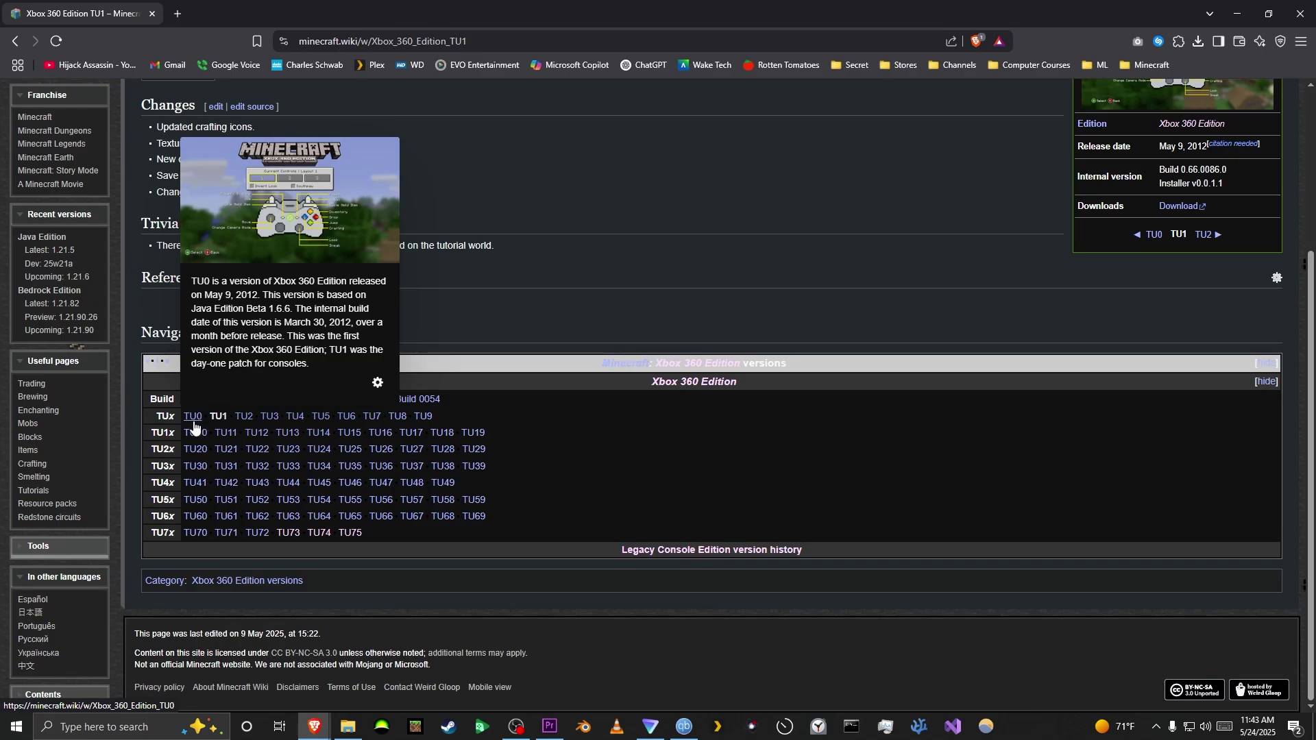
{"action": "scroll", "coordinate": [902, 447], "scroll_direction": "up", "scroll_amount": 3}
{"action": "scroll", "coordinate": [1136, 307], "scroll_direction": "down", "scroll_amount": 3}
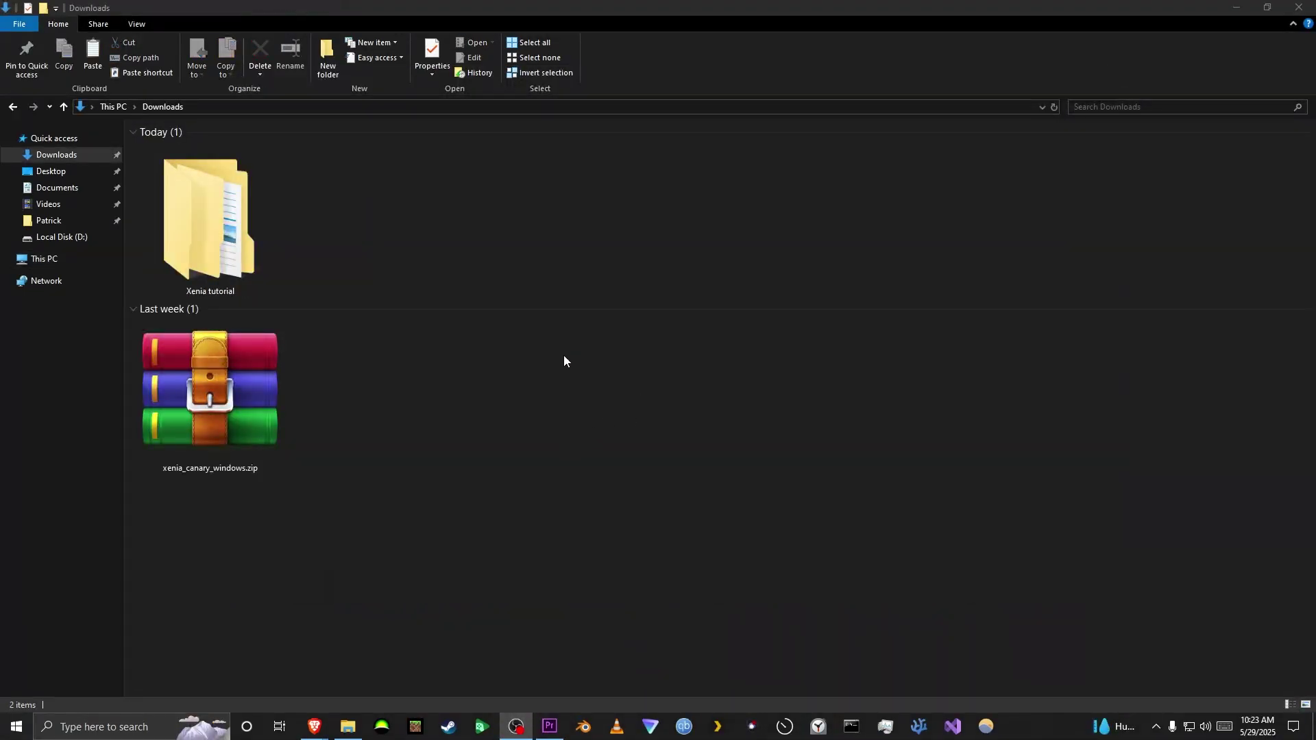
Extract xenia_canary_windows.zip into its own folder and launch xenia_canary.exe from it.
{"action": "right_click", "coordinate": [236, 409]}
{"action": "left_click", "coordinate": [295, 466]}
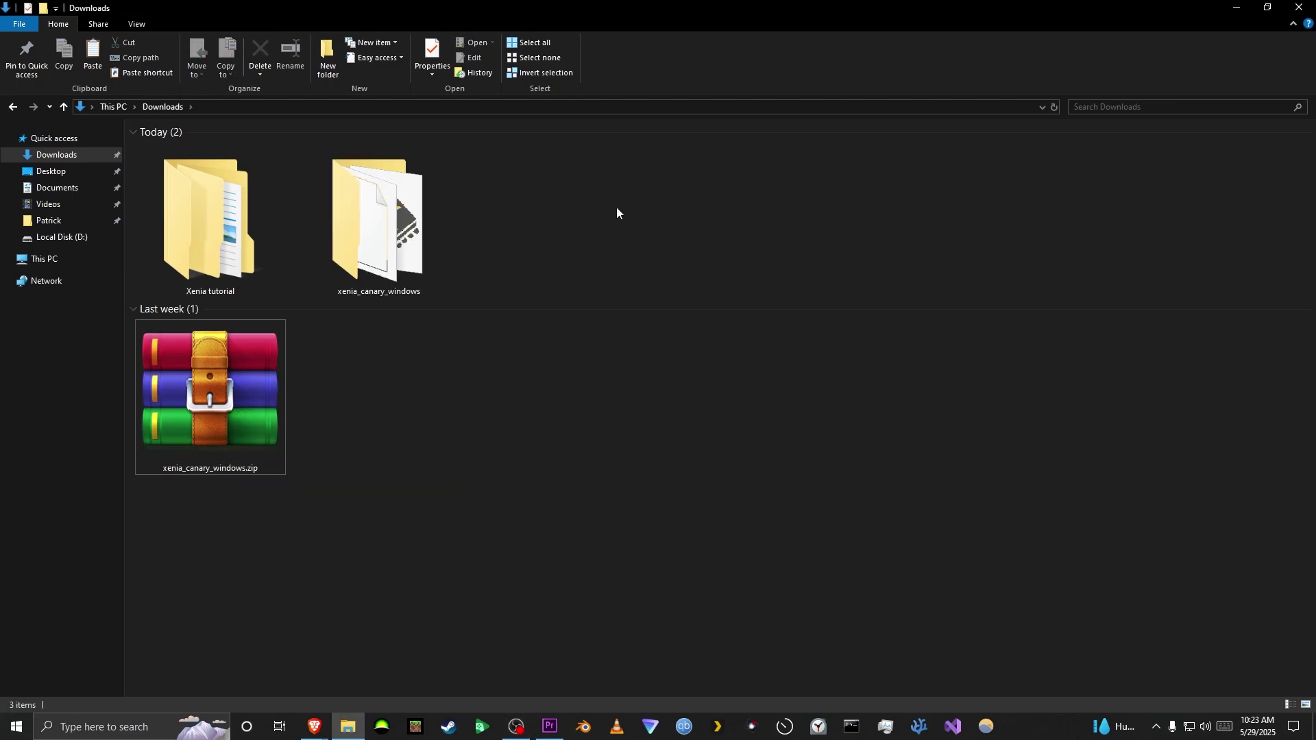
{"action": "double_click", "coordinate": [367, 233]}
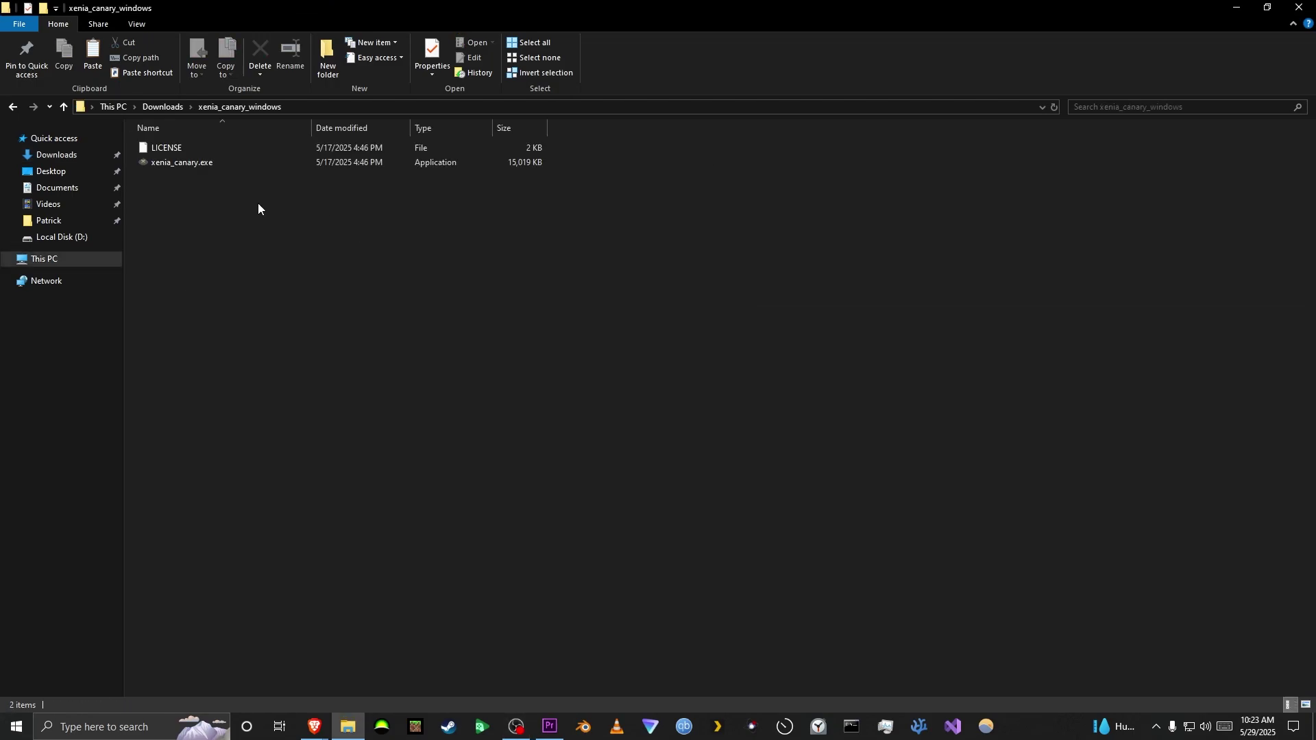
{"action": "double_click", "coordinate": [221, 164]}
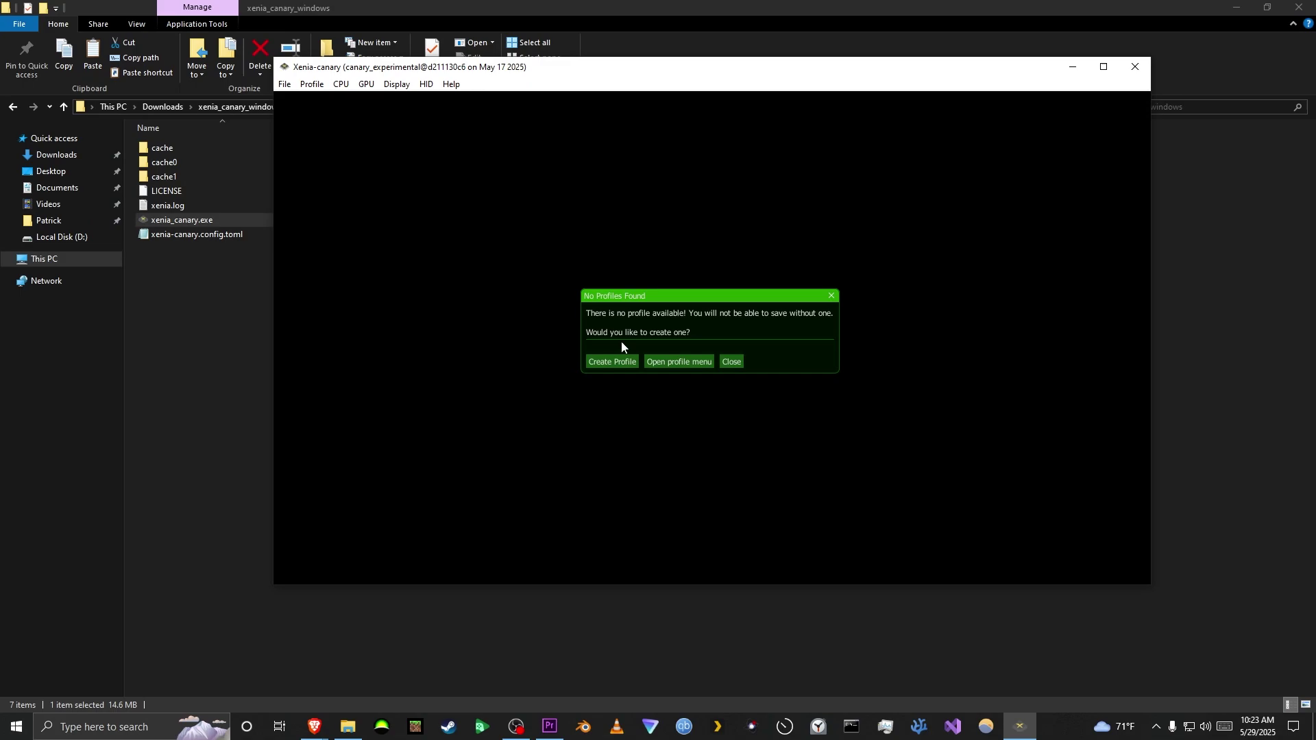
Create a new gamer profile with the entered gamertag.
{"action": "left_click", "coordinate": [612, 363]}
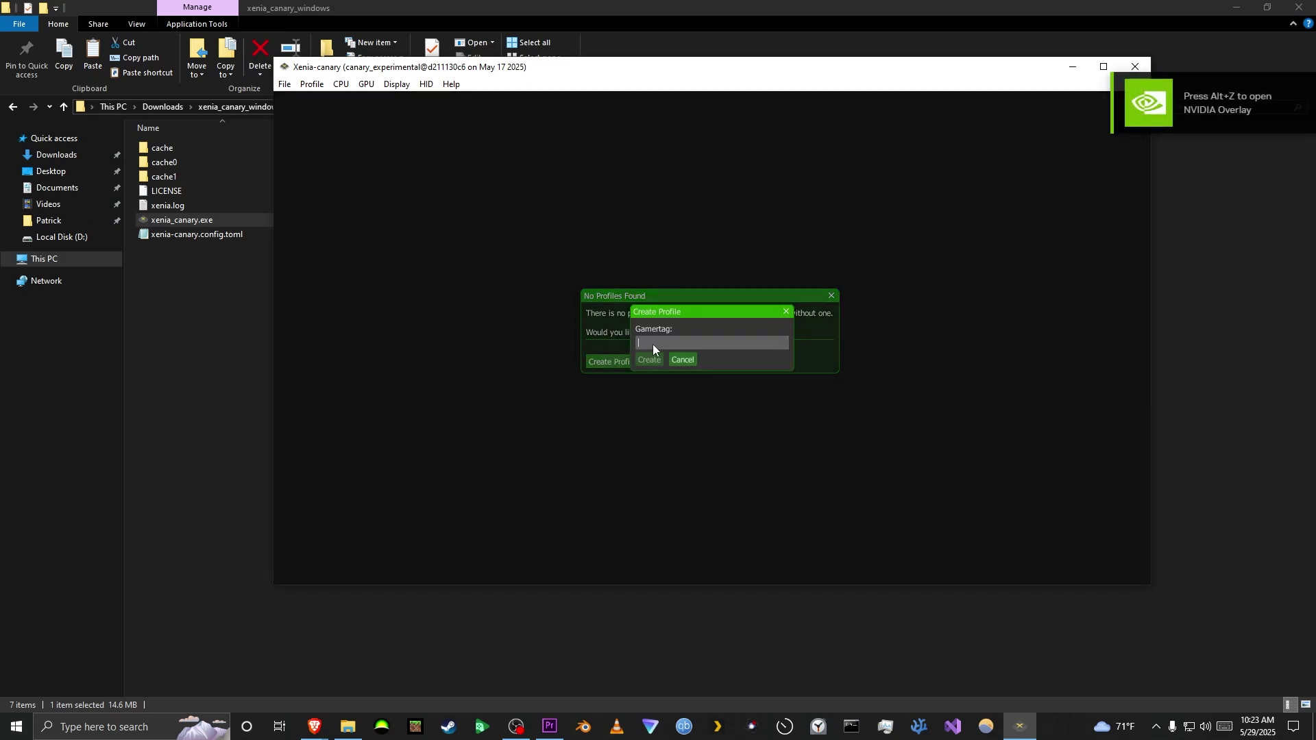
{"action": "type", "text": "Hijack"}
{"action": "left_click", "coordinate": [655, 363]}
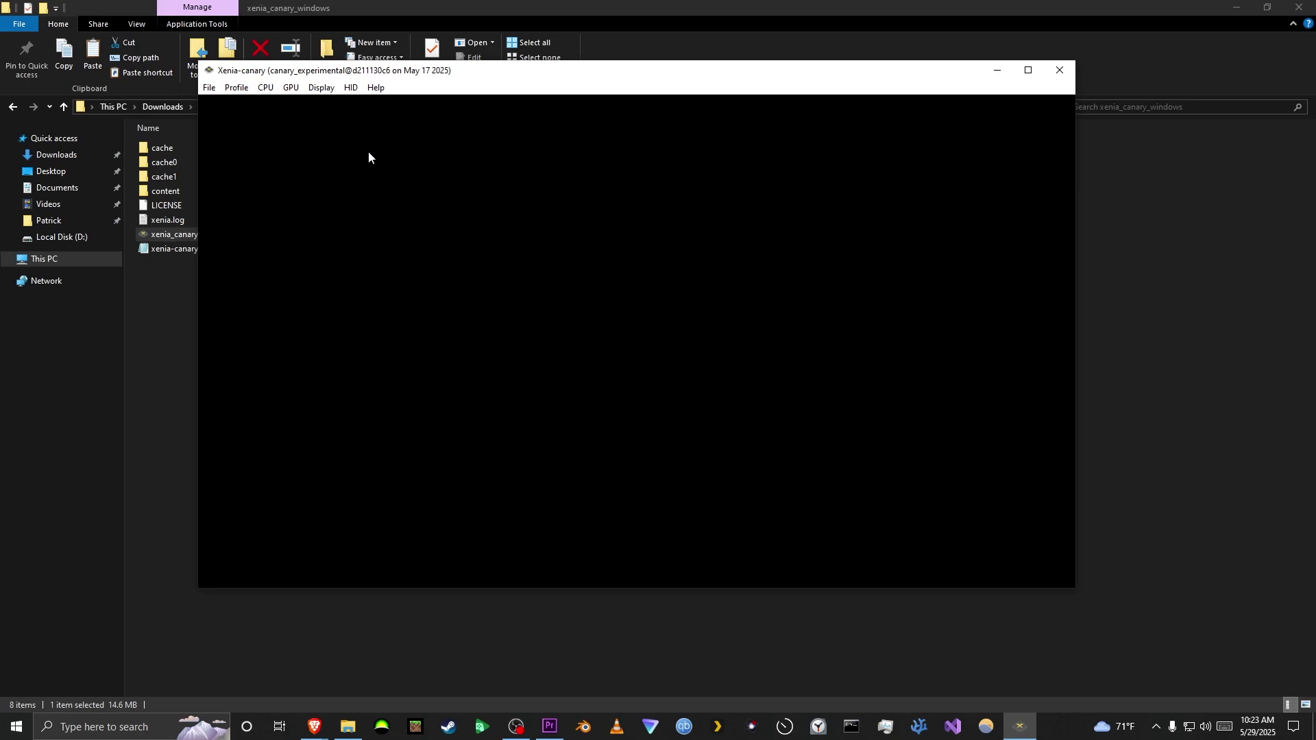
Load the Minecraft Xbox 360 Edition package in Xenia Canary.
{"action": "left_click", "coordinate": [209, 88]}
{"action": "left_click", "coordinate": [233, 104]}
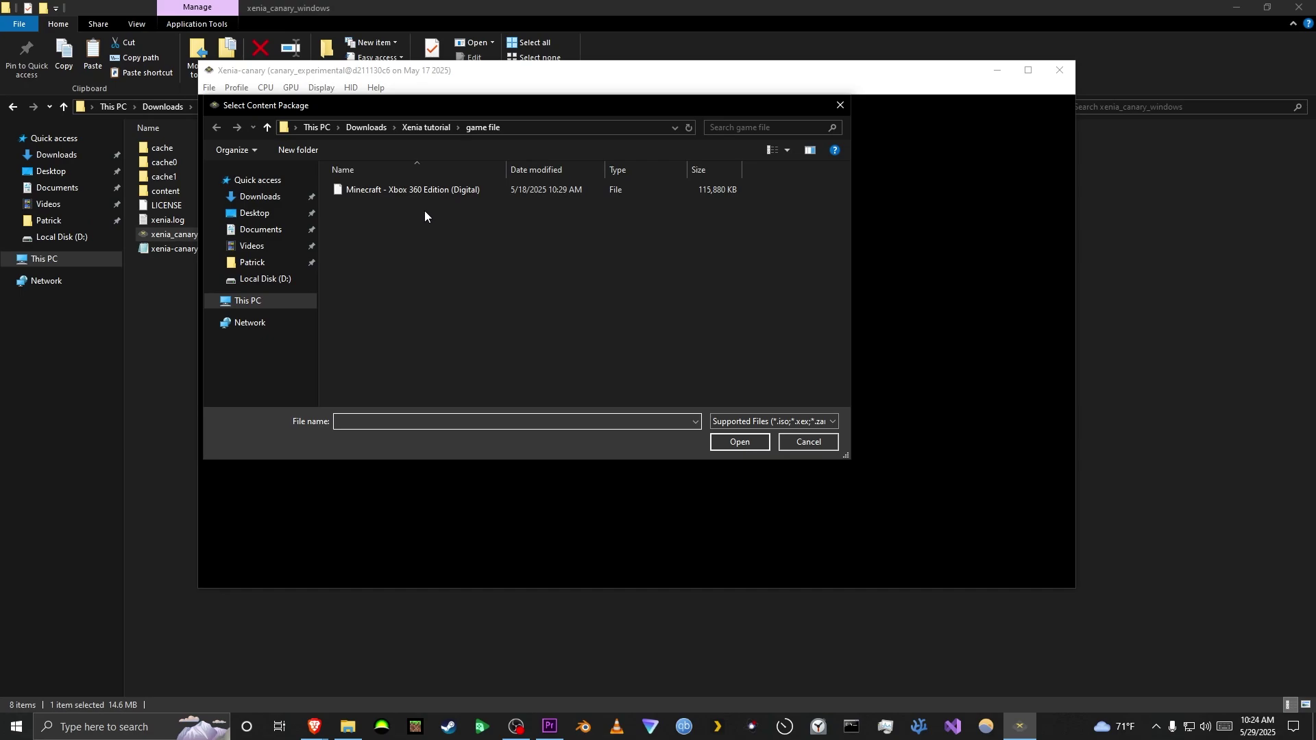
{"action": "double_click", "coordinate": [432, 192]}
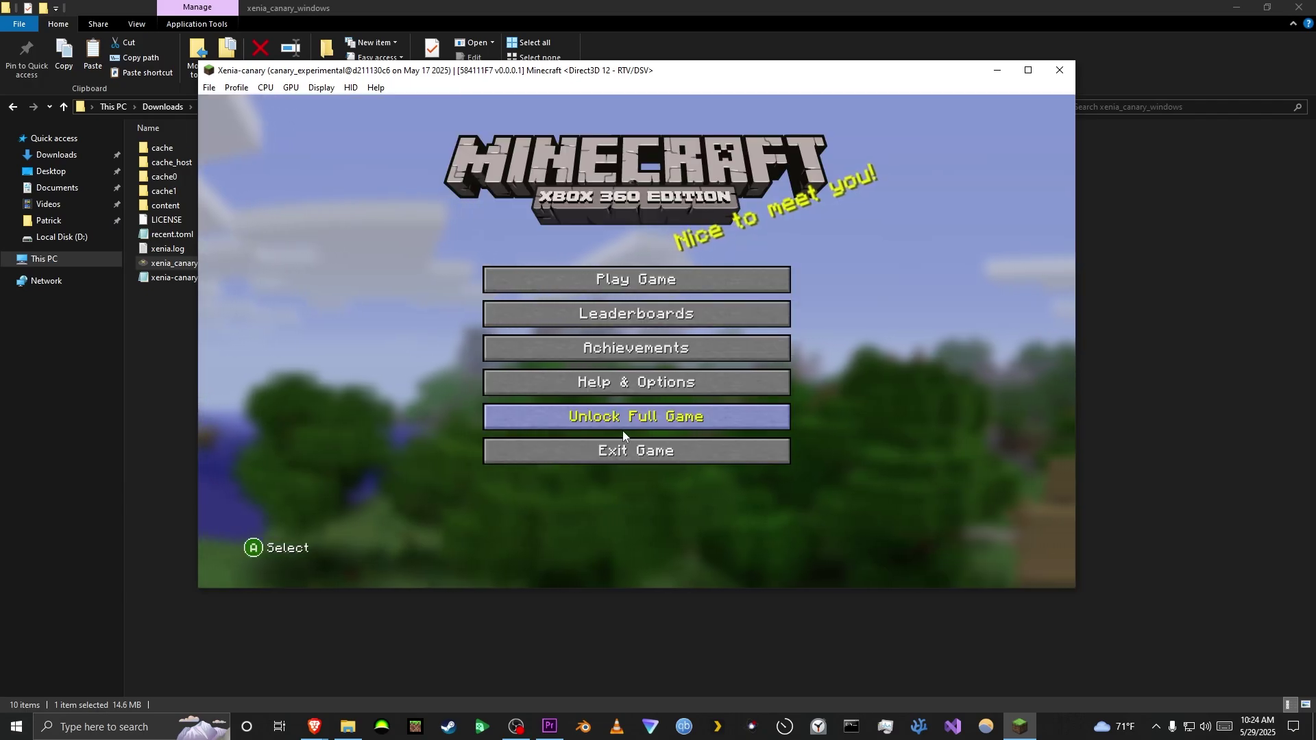
Close Xenia Canary and open xenia-canary.config.toml in Notepad.
{"action": "left_click", "coordinate": [1059, 70]}
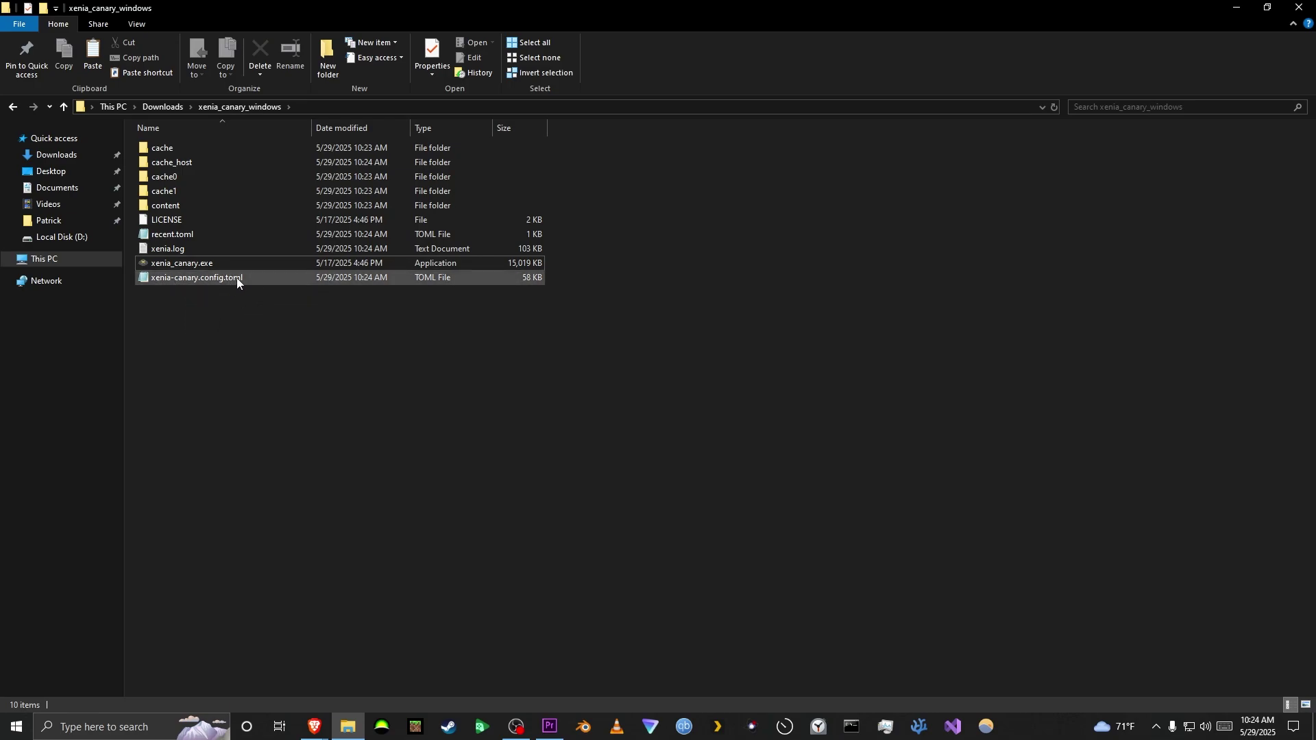
{"action": "left_click", "coordinate": [139, 26]}
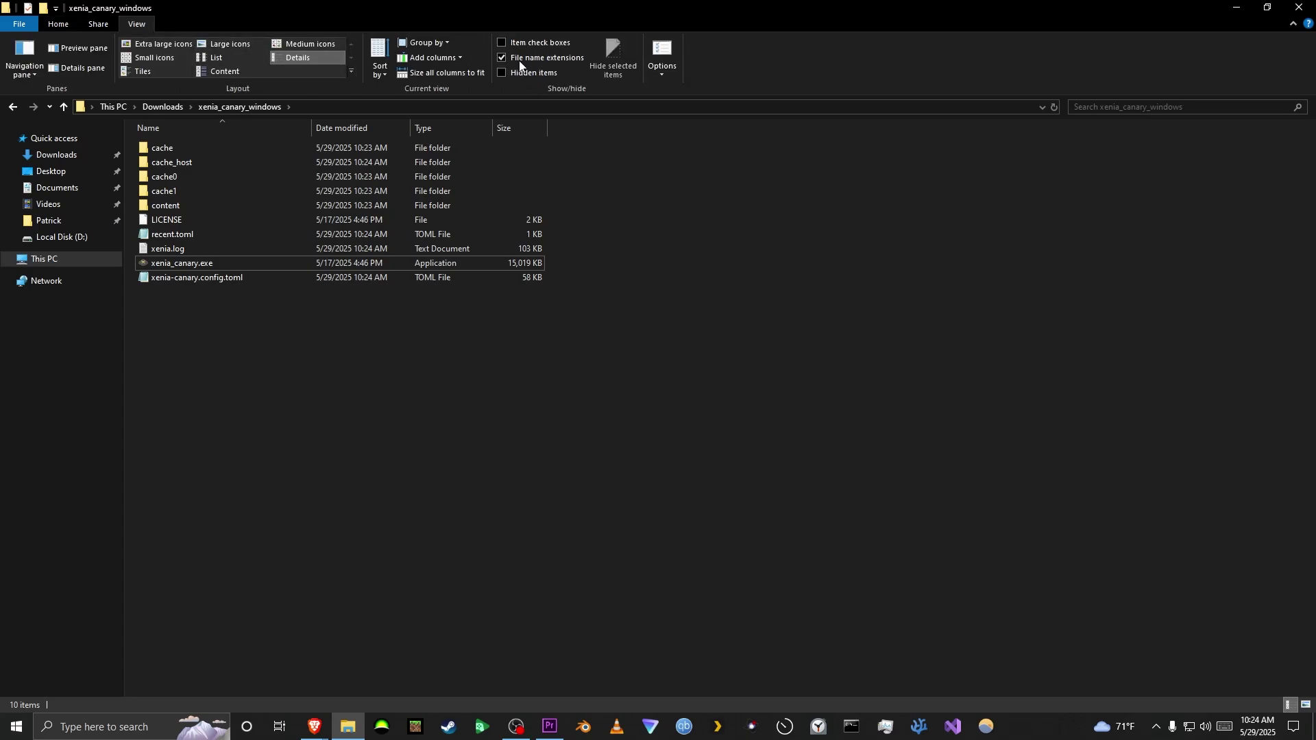
{"action": "scroll", "coordinate": [479, 78], "scroll_direction": "up", "scroll_amount": 2}
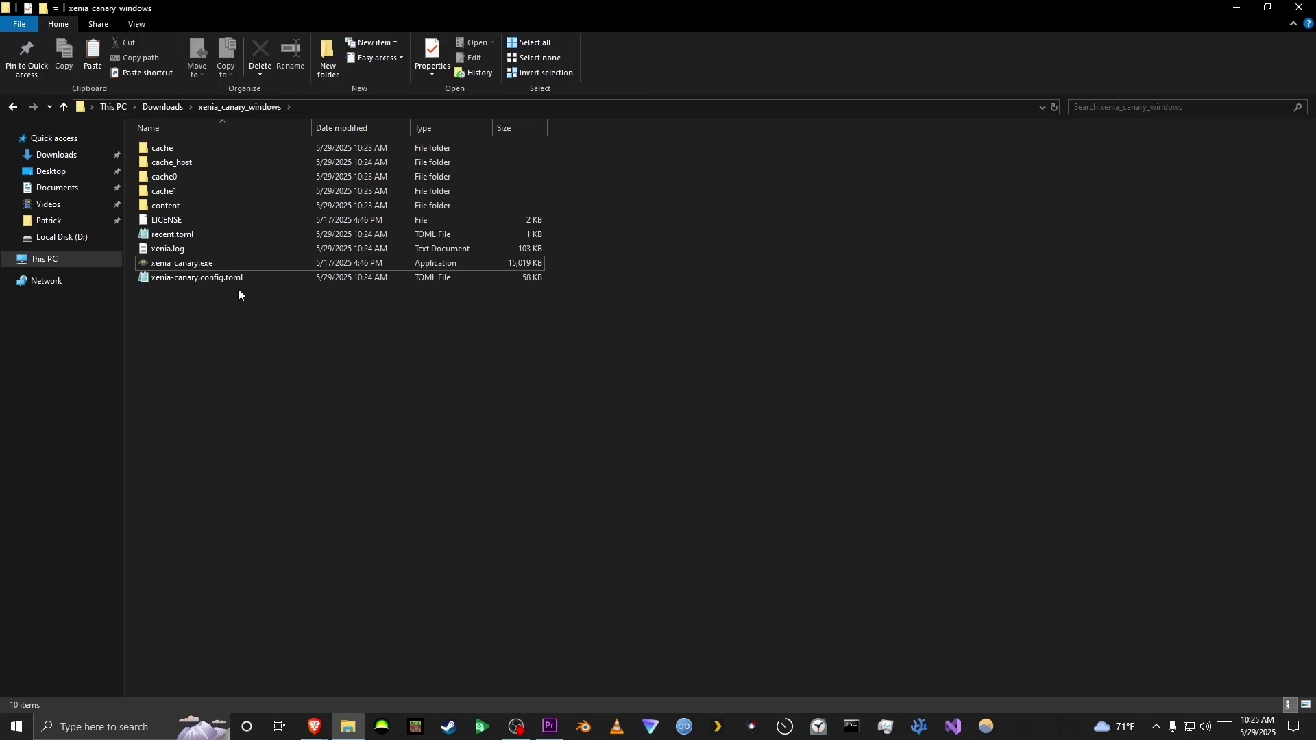
{"action": "double_click", "coordinate": [242, 284]}
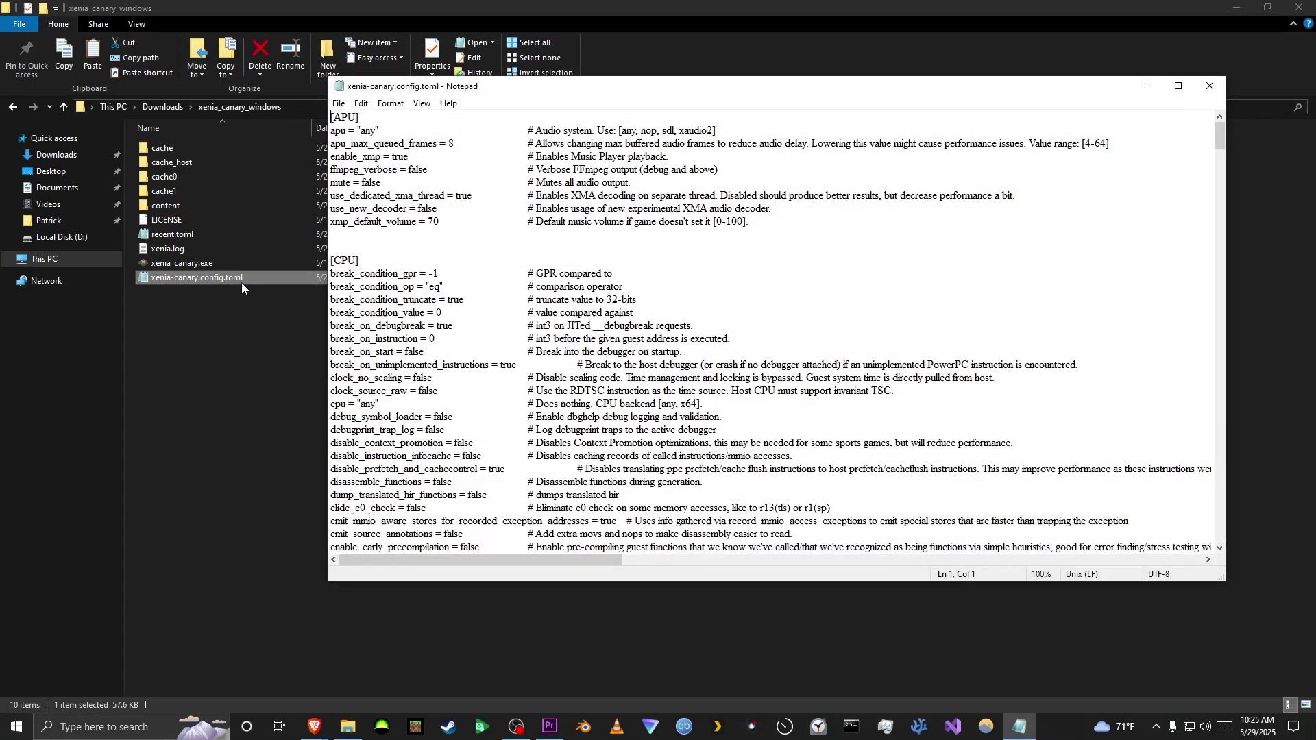
Change license_mask from 0 to 1 and save the config file.
{"action": "scroll", "coordinate": [442, 334], "scroll_direction": "down", "scroll_amount": 9}
{"action": "scroll", "coordinate": [442, 334], "scroll_direction": "down", "scroll_amount": 8}
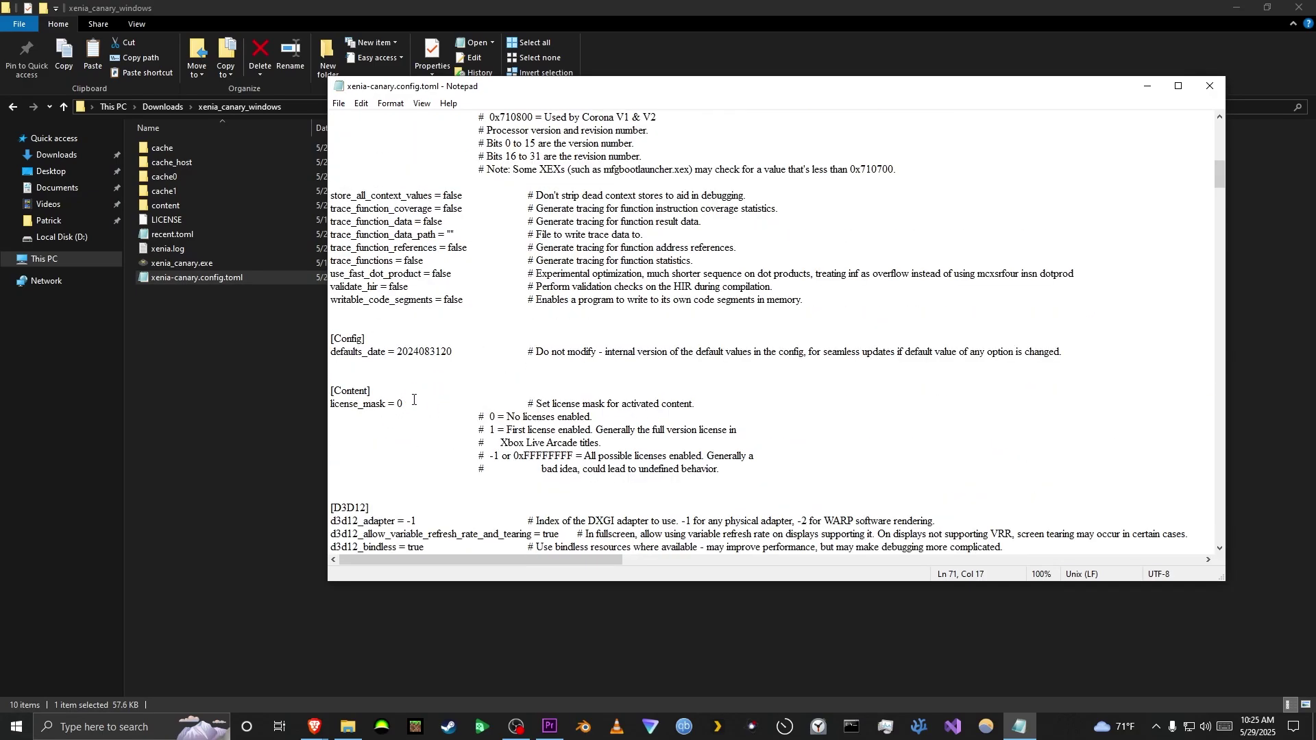
{"action": "key", "text": "BackSpace"}
{"action": "type", "text": "1"}
{"action": "key", "text": "ctrl+s"}
Close the config, relaunch Xenia Canary and start Minecraft from the recently opened games.
{"action": "left_click", "coordinate": [1210, 86]}
{"action": "double_click", "coordinate": [182, 263]}
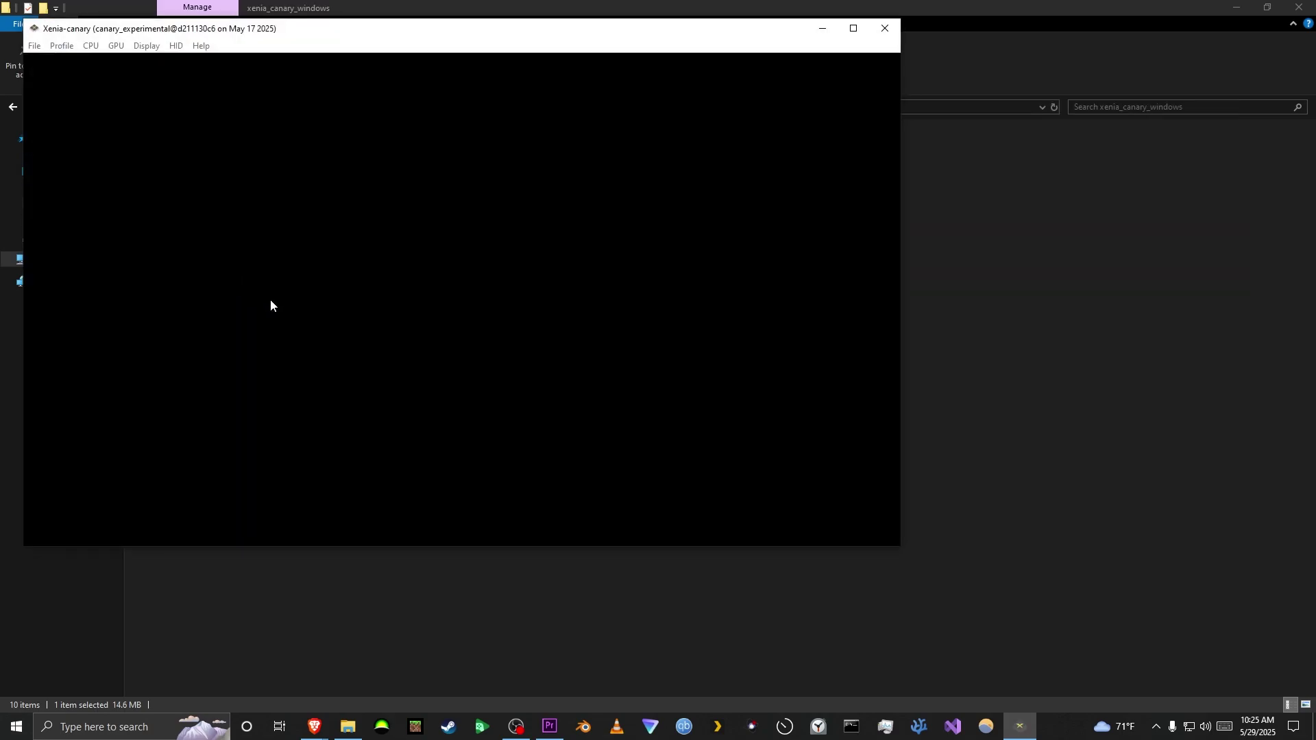
{"action": "left_click_drag", "start_coordinate": [272, 26], "coordinate": [395, 81]}
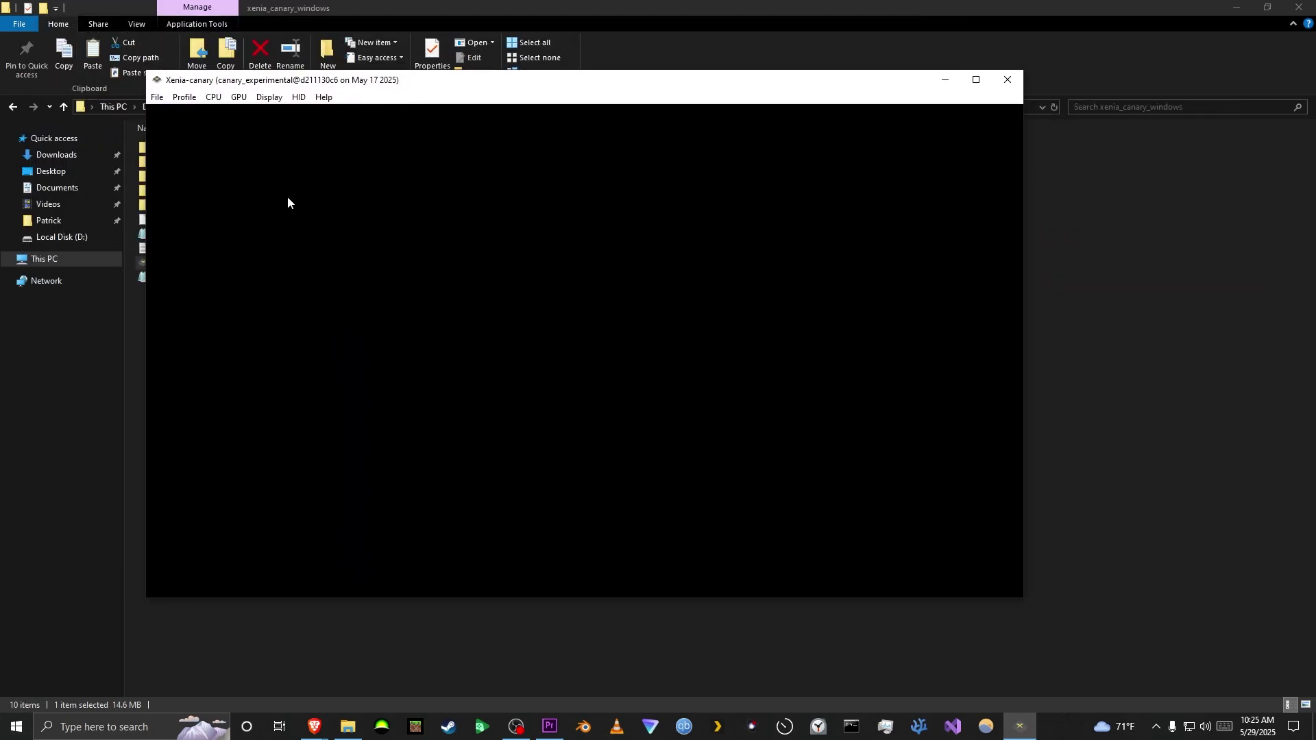
{"action": "left_click", "coordinate": [157, 97]}
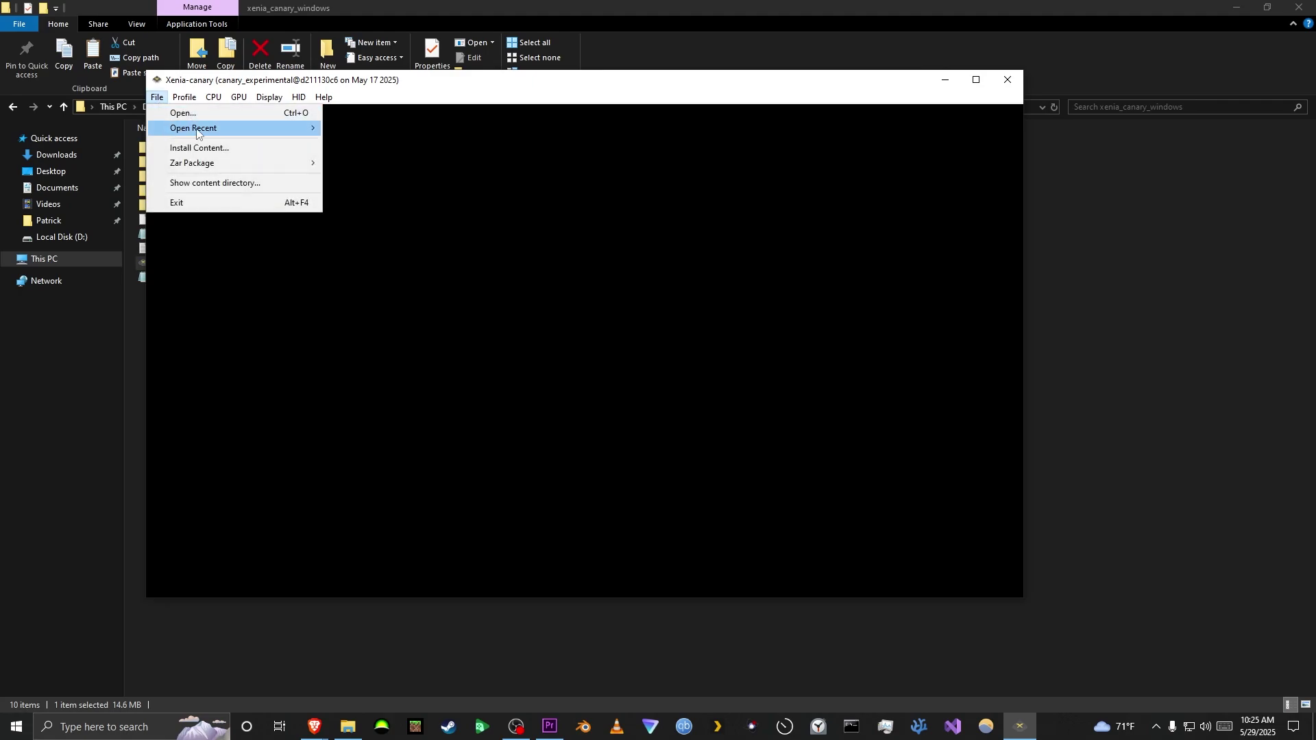
{"action": "mouse_move", "coordinate": [261, 134]}
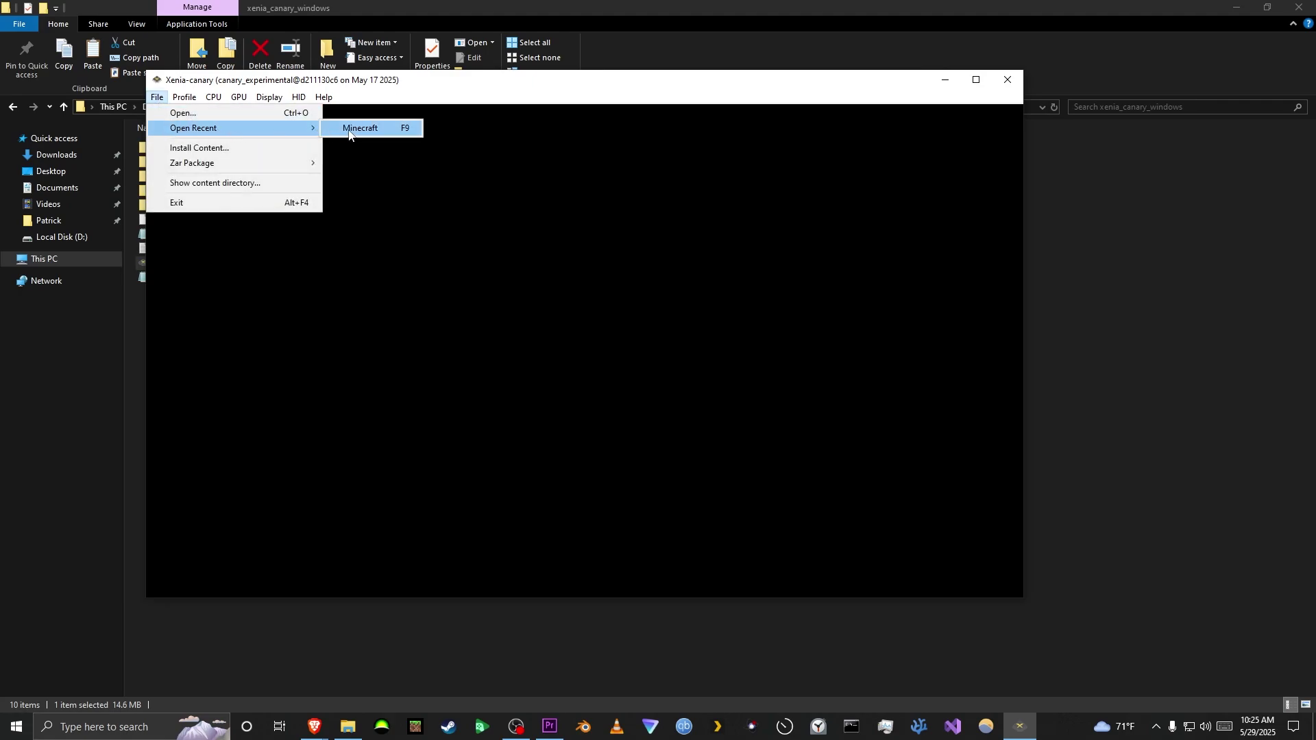
{"action": "left_click", "coordinate": [387, 130]}
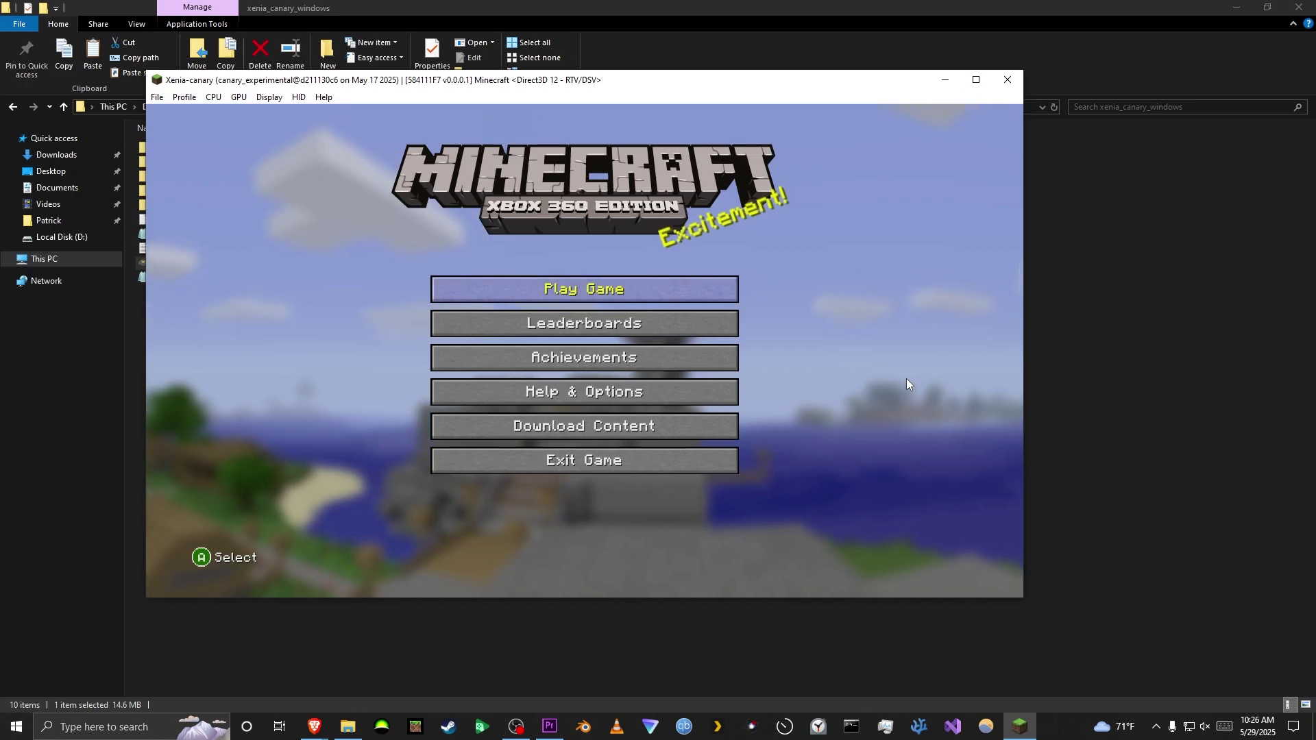
{"action": "key", "text": "Return"}
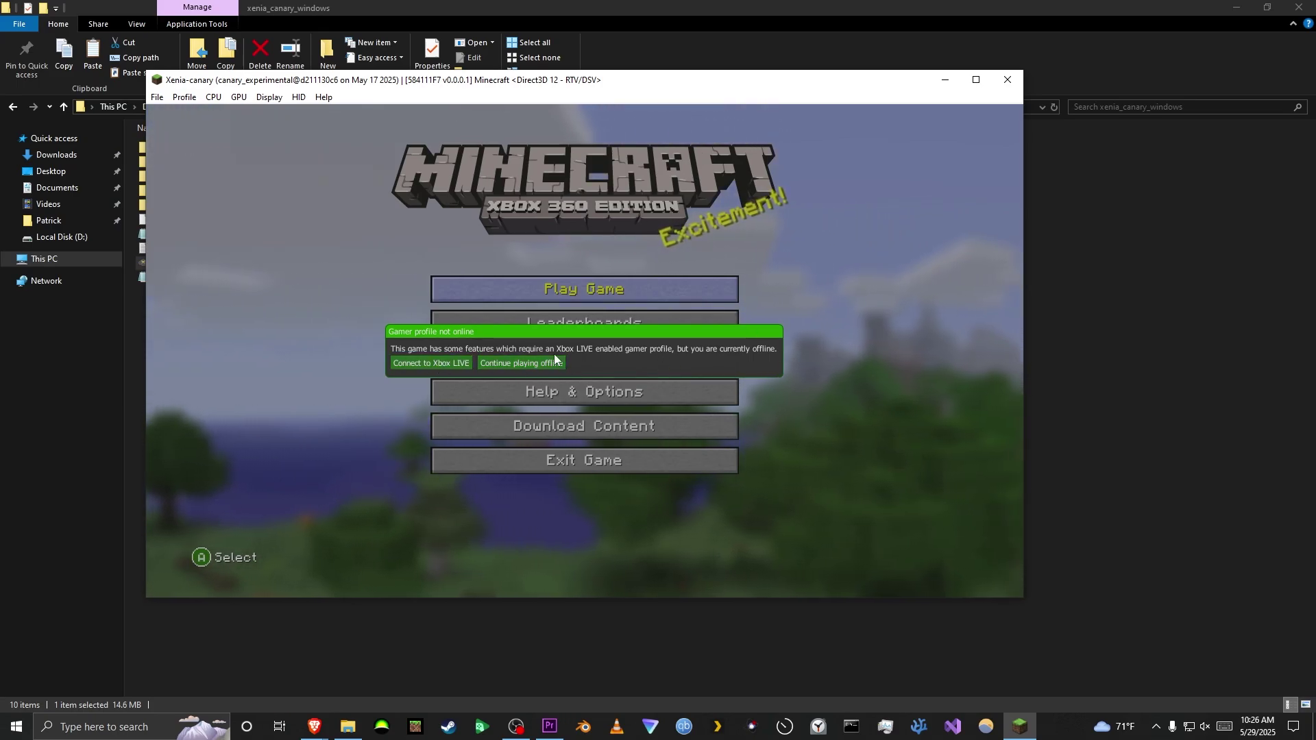
{"action": "left_click", "coordinate": [530, 363]}
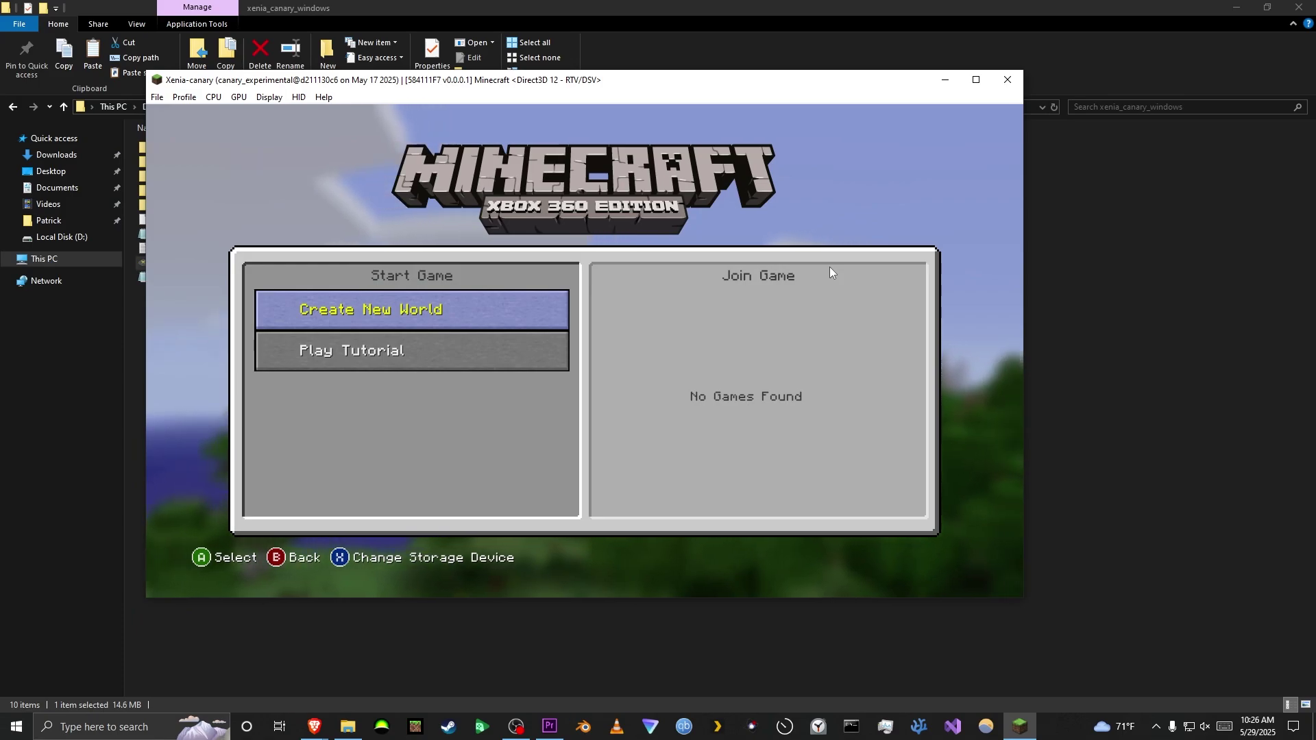
{"action": "key", "text": "Escape"}
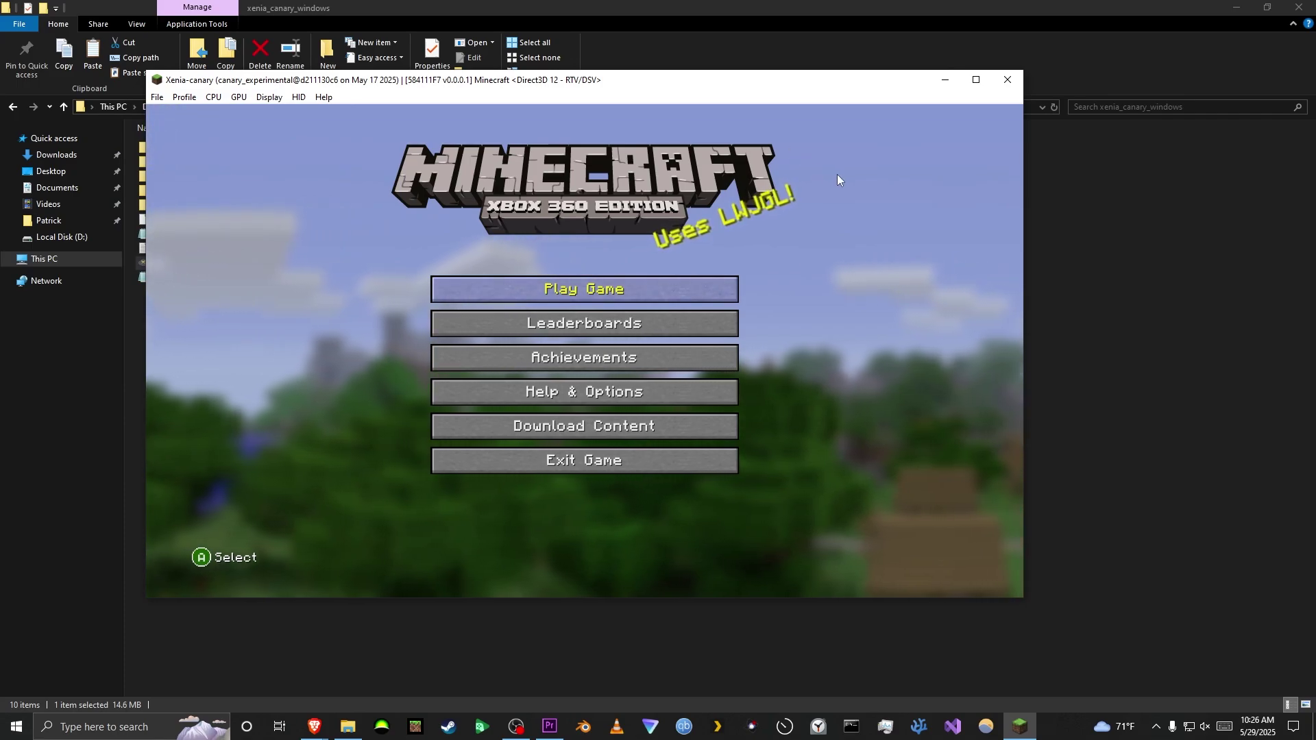
Install Title Update 16 from game content > Title Updates and close the installation report.
{"action": "left_click", "coordinate": [157, 98]}
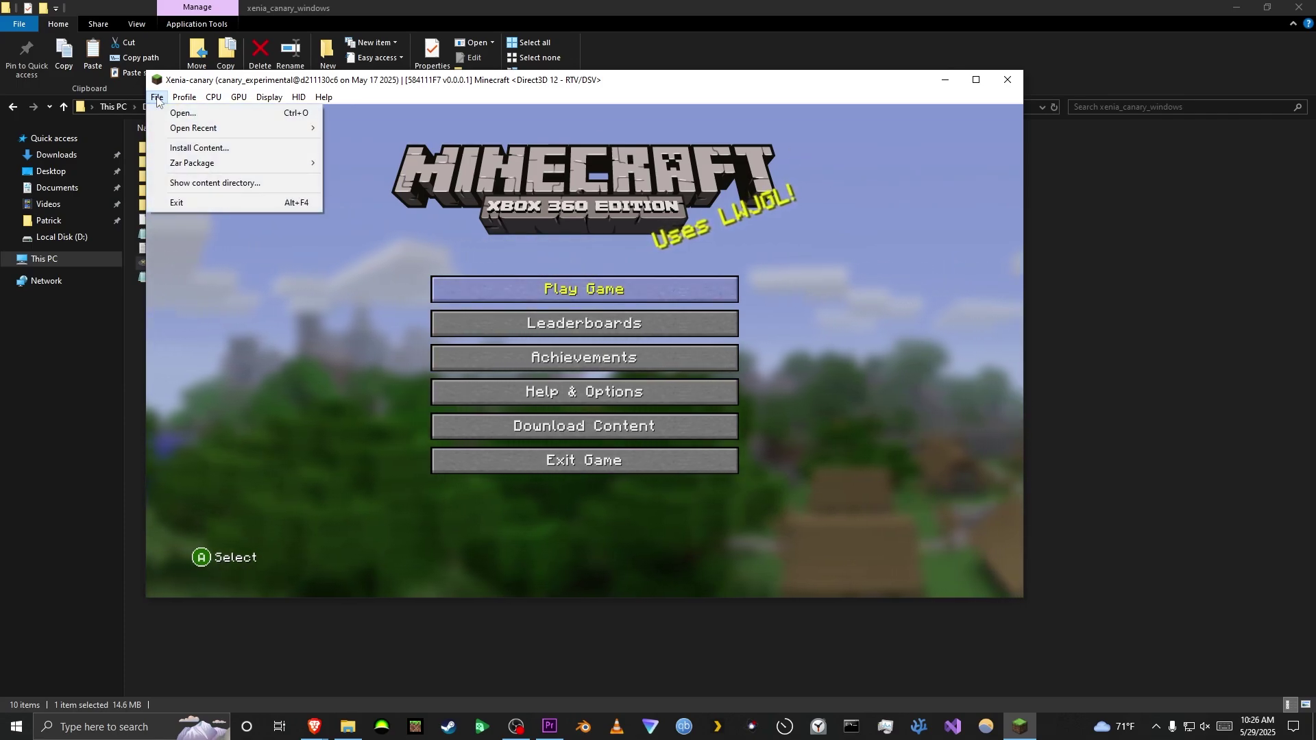
{"action": "left_click", "coordinate": [195, 147]}
{"action": "double_click", "coordinate": [338, 200]}
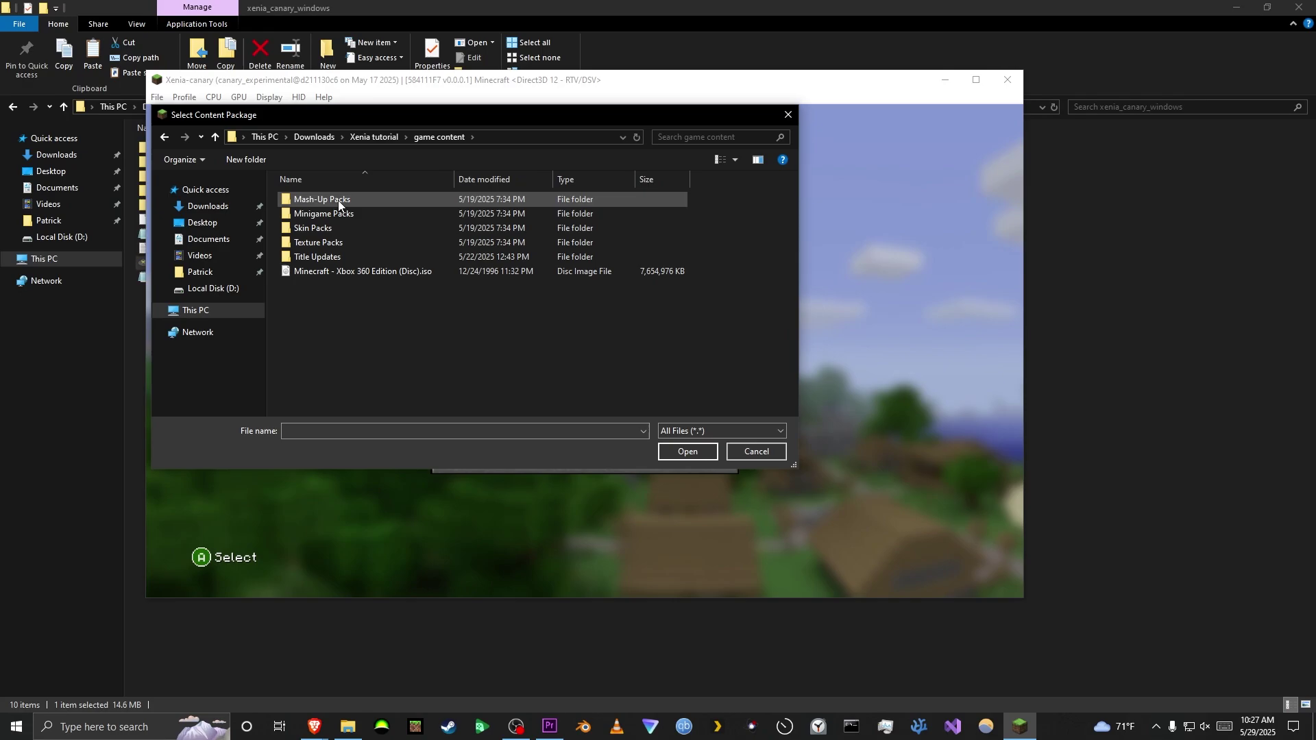
{"action": "double_click", "coordinate": [335, 257]}
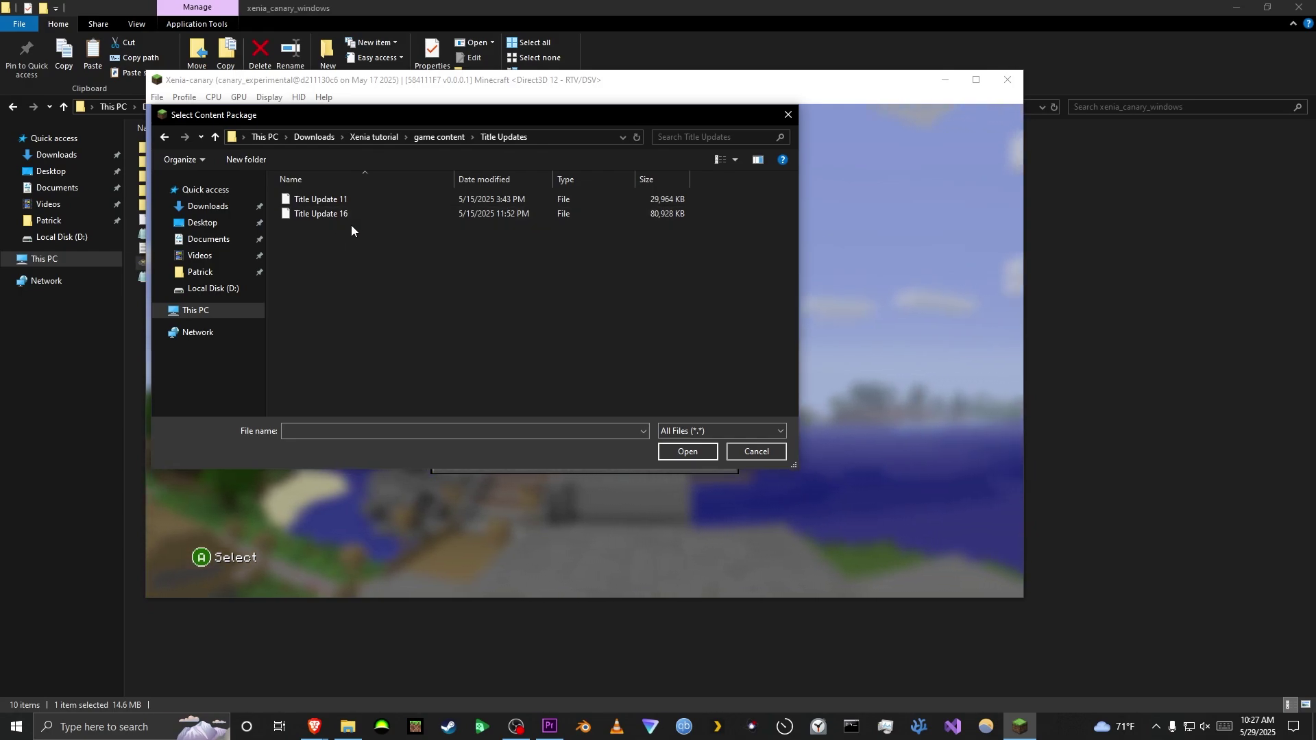
{"action": "double_click", "coordinate": [403, 212]}
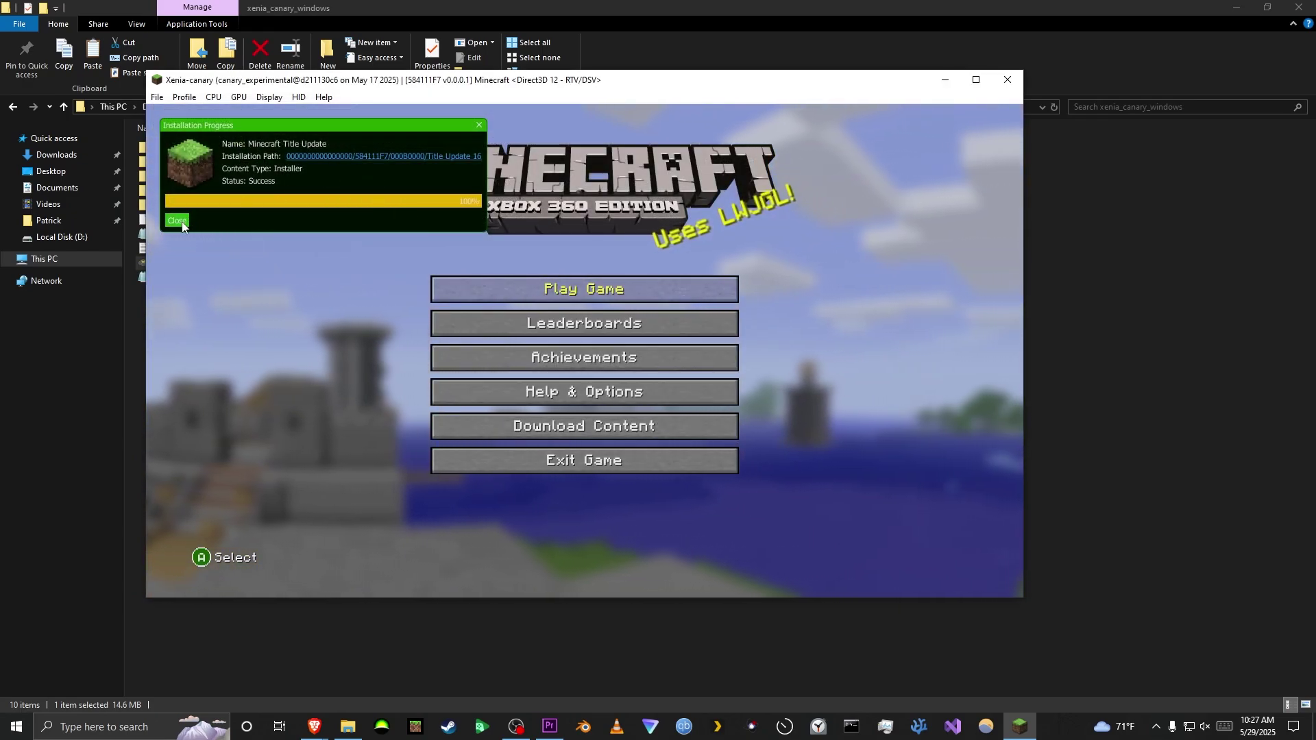
{"action": "left_click", "coordinate": [479, 125]}
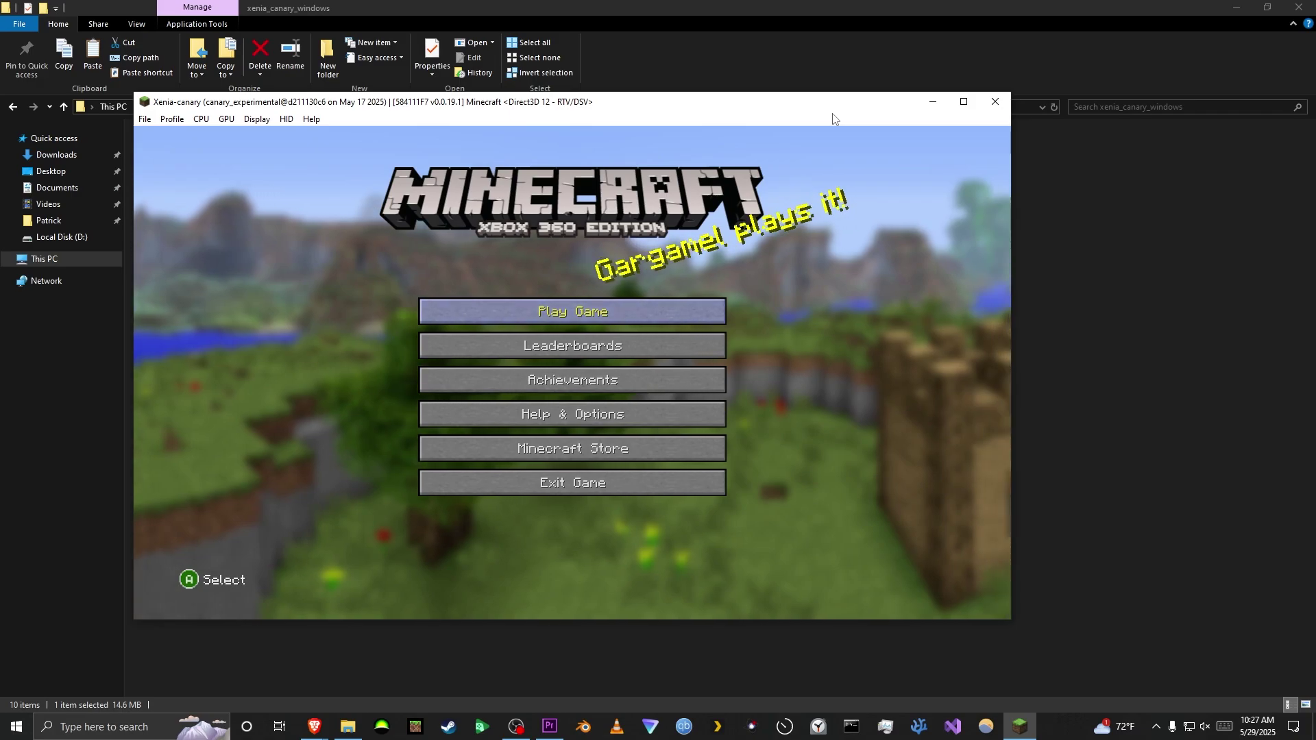
Move through the updated Minecraft main menu at version 0.0.19.1, now listing Minecraft Store.
{"action": "key", "text": "Down"}
{"action": "key", "text": "Down"}
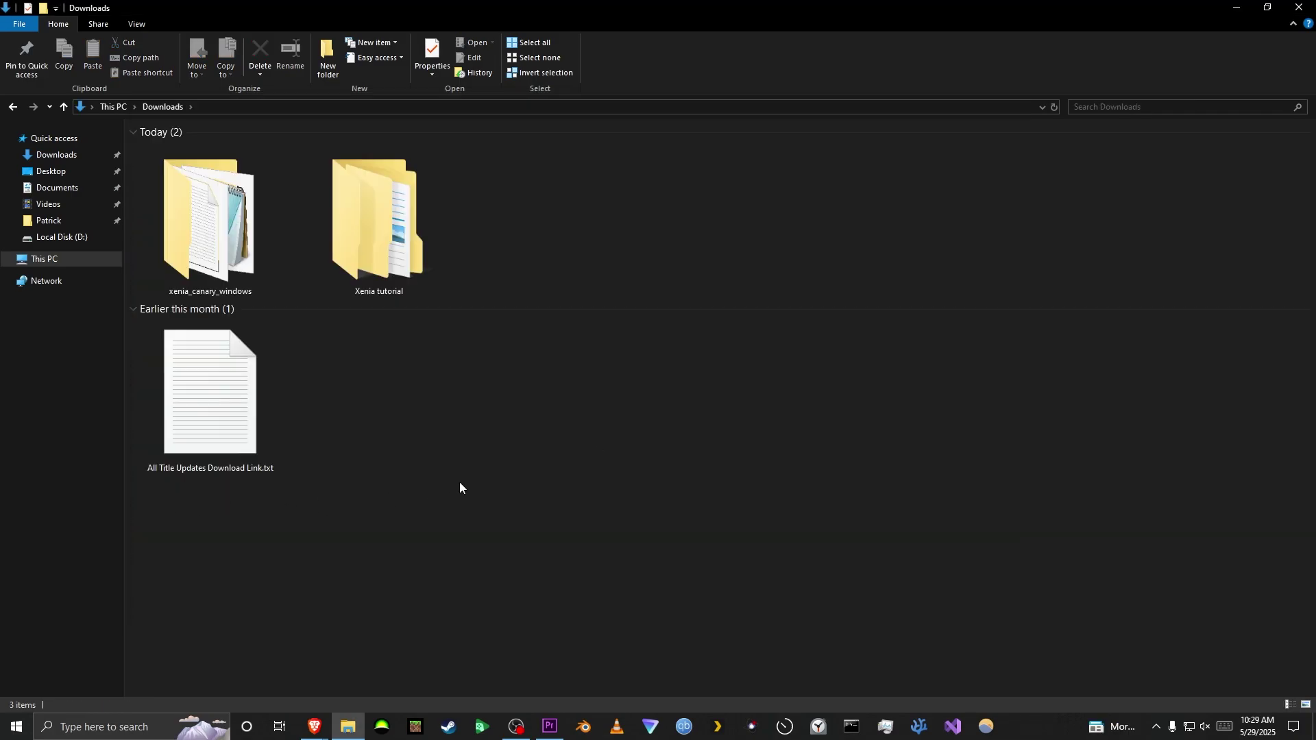
Open All Title Updates Download Link.txt, skim the TU1–TU75 links, and return to the archive.org listing.
{"action": "double_click", "coordinate": [211, 409]}
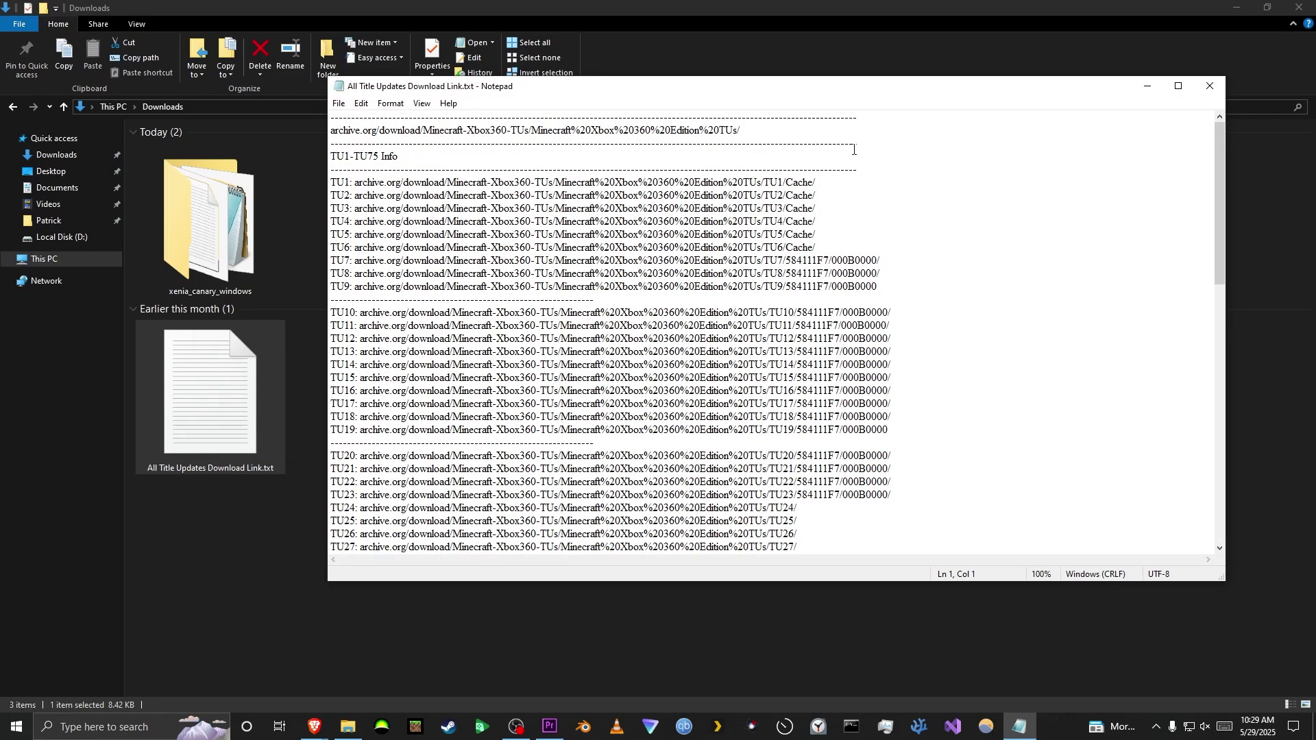
{"action": "scroll", "coordinate": [847, 245], "scroll_direction": "down", "scroll_amount": 4}
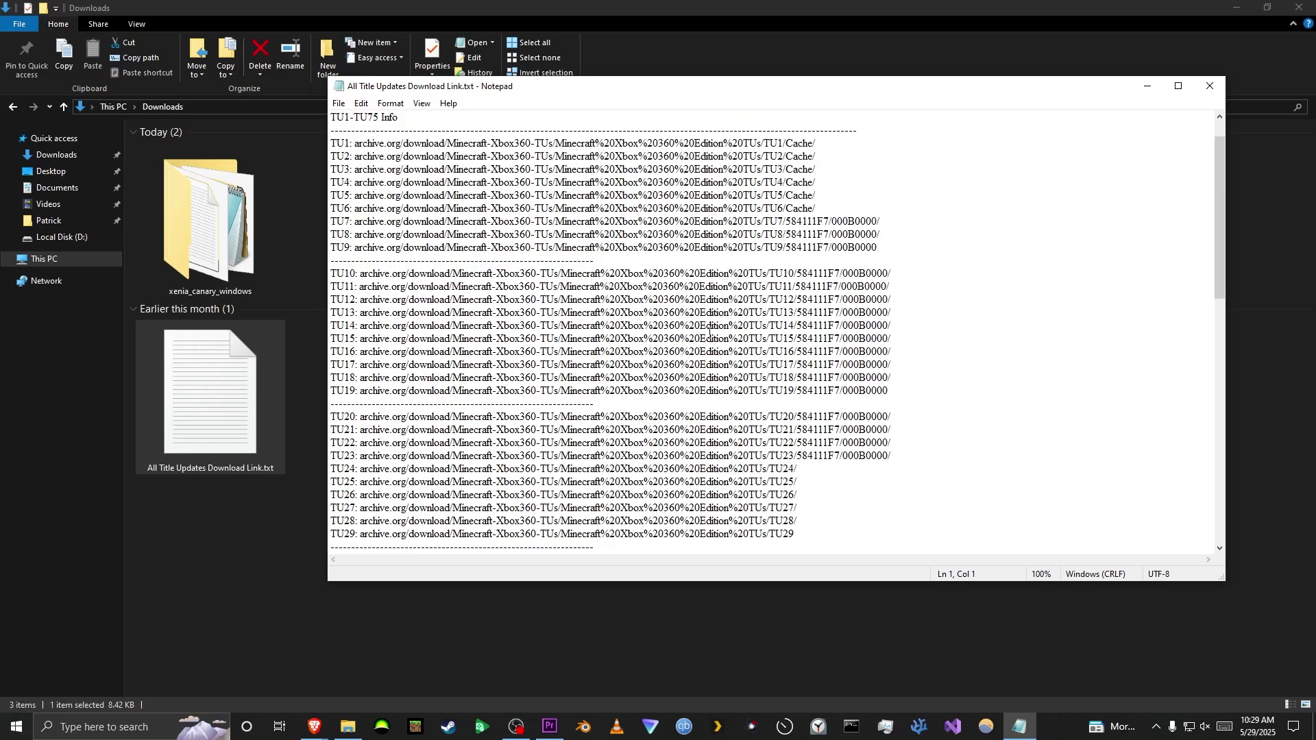
{"action": "scroll", "coordinate": [725, 251], "scroll_direction": "up", "scroll_amount": 4}
{"action": "scroll", "coordinate": [725, 250], "scroll_direction": "down", "scroll_amount": 3}
{"action": "scroll", "coordinate": [713, 206], "scroll_direction": "up", "scroll_amount": 3}
{"action": "key", "text": "alt+Tab"}
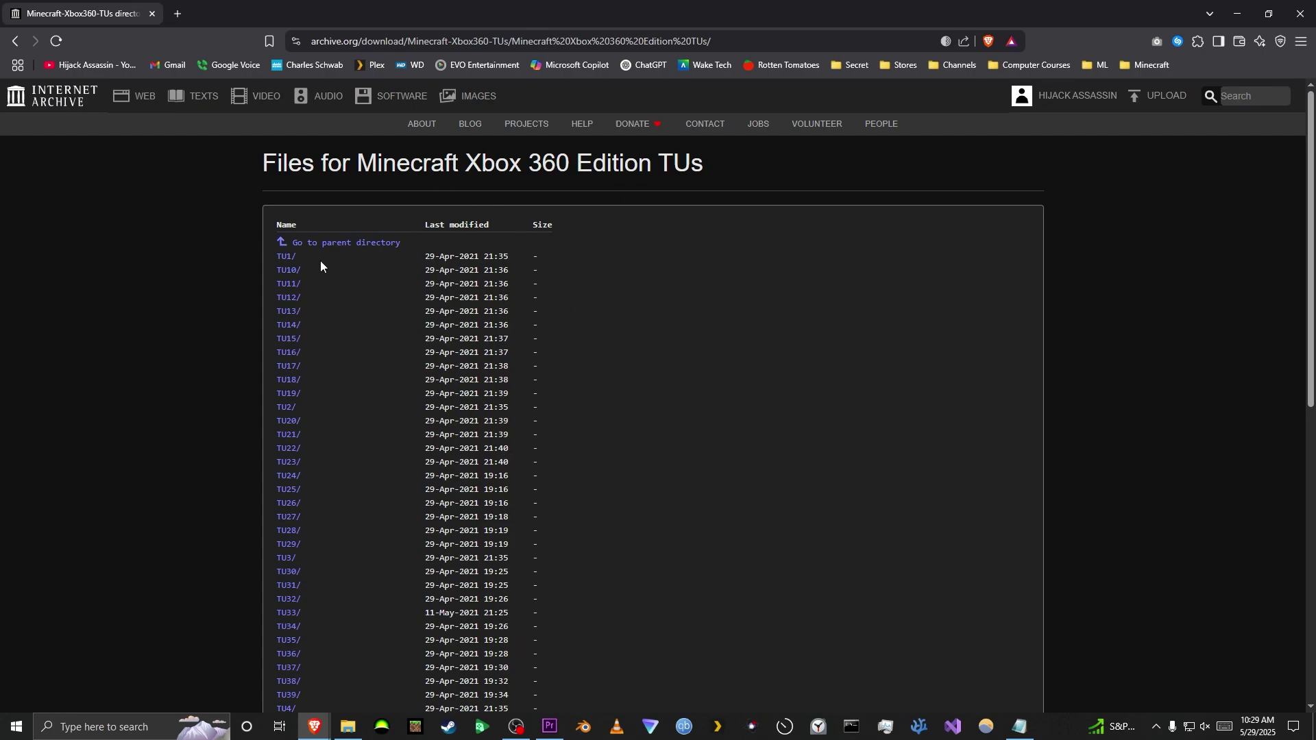
Download TU18's tu00000001_00000000 file from TU18/584111F7/000B0000 into Downloads.
{"action": "left_click", "coordinate": [288, 381]}
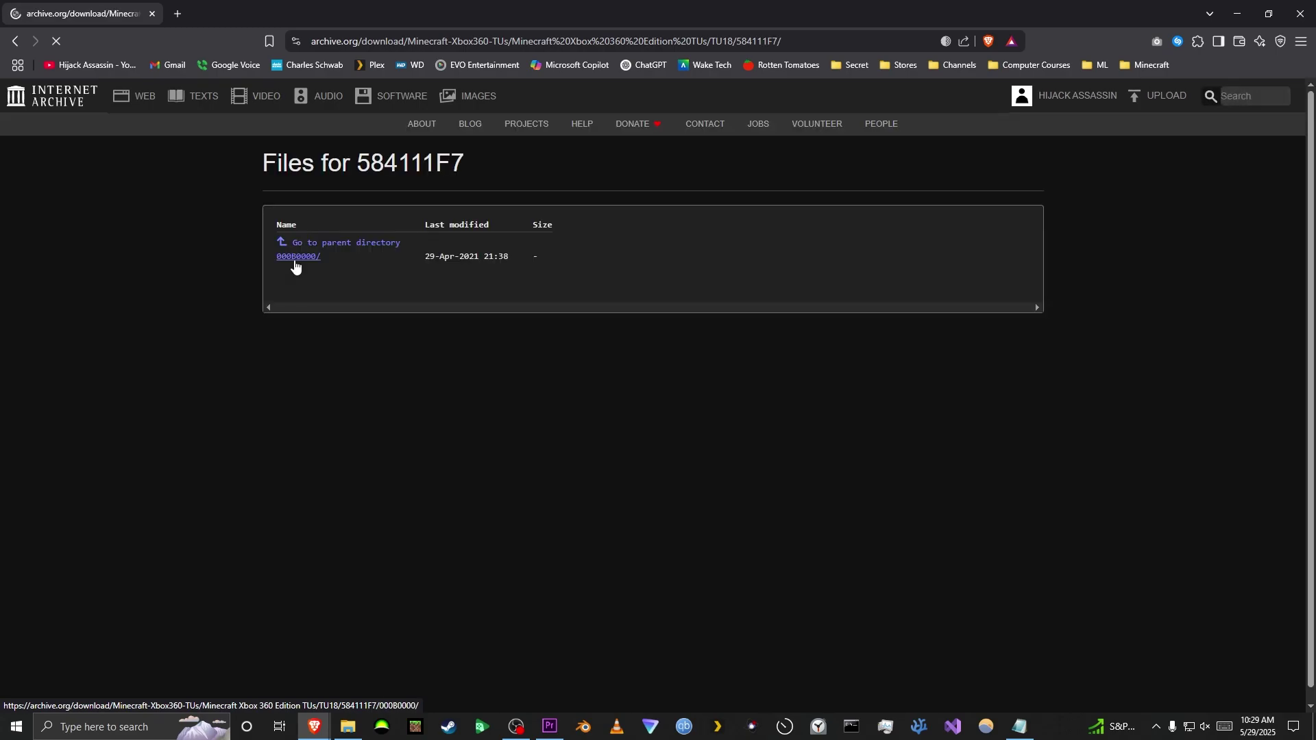
{"action": "left_click", "coordinate": [289, 259]}
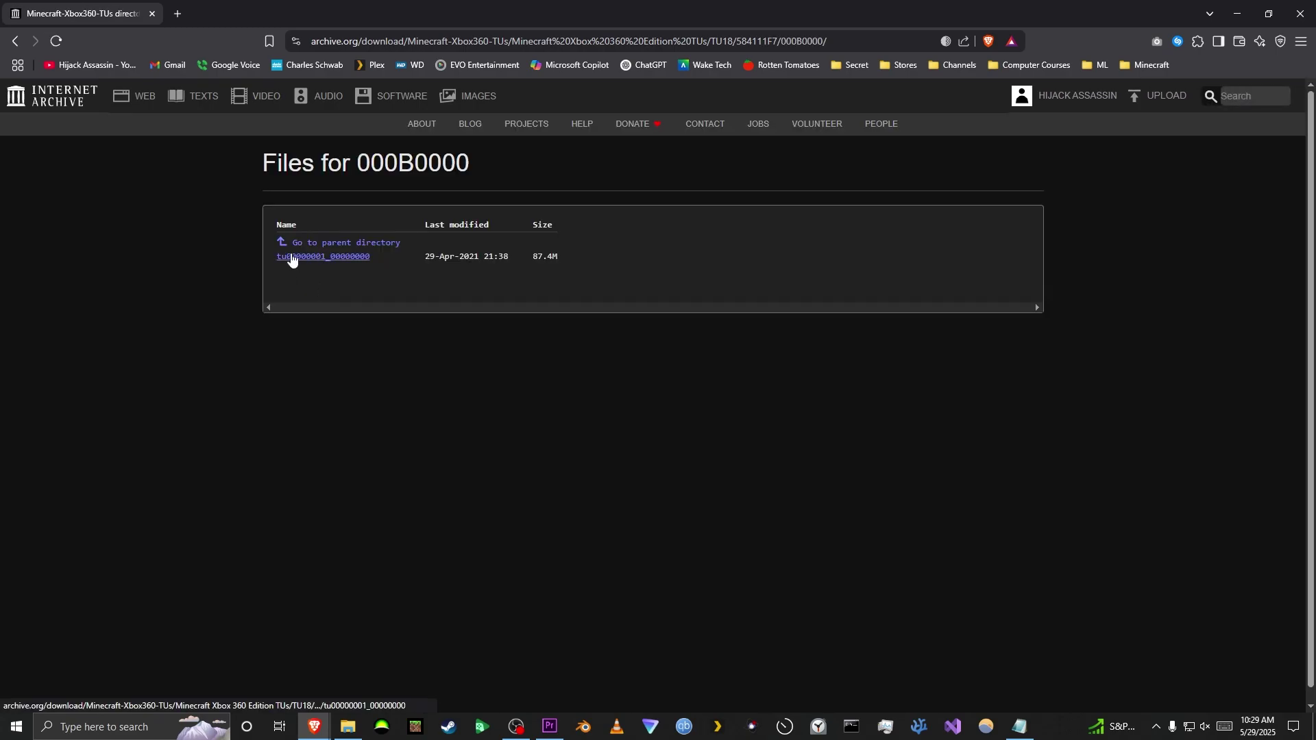
{"action": "key", "text": "alt+Tab"}
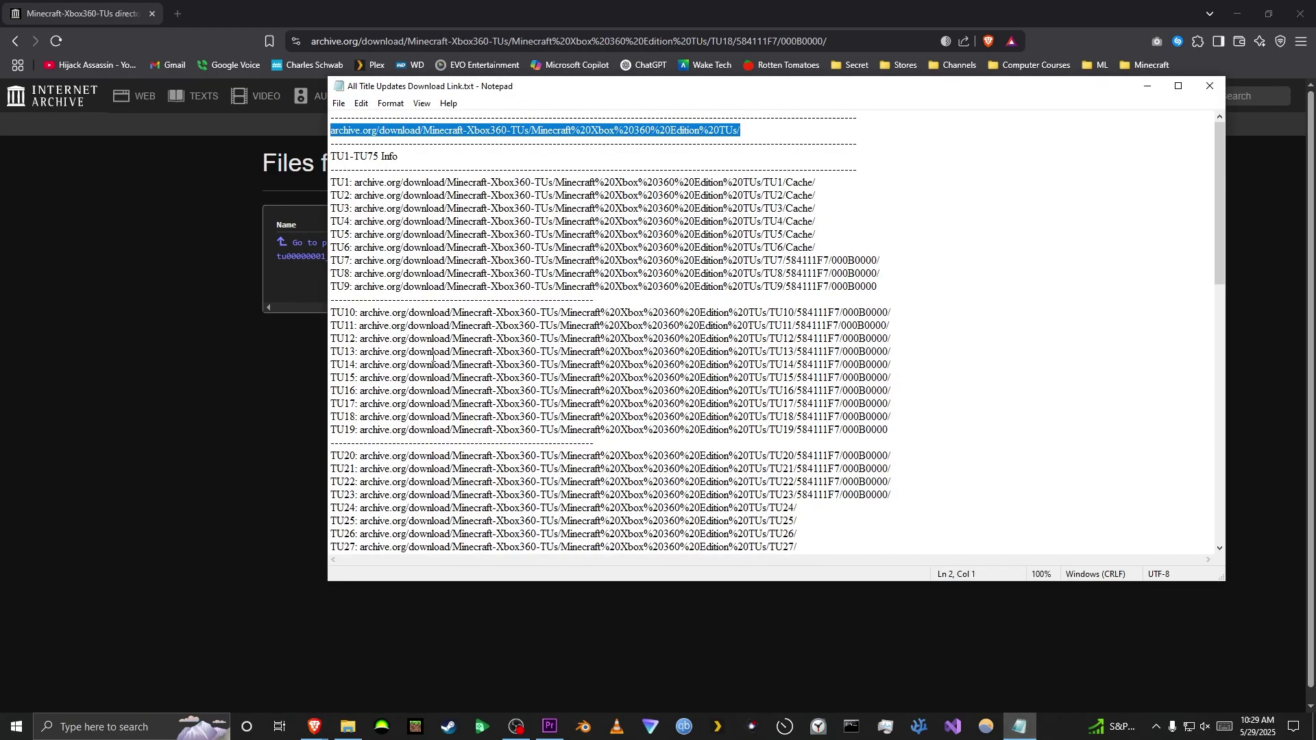
{"action": "left_click_drag", "start_coordinate": [361, 417], "coordinate": [910, 412]}
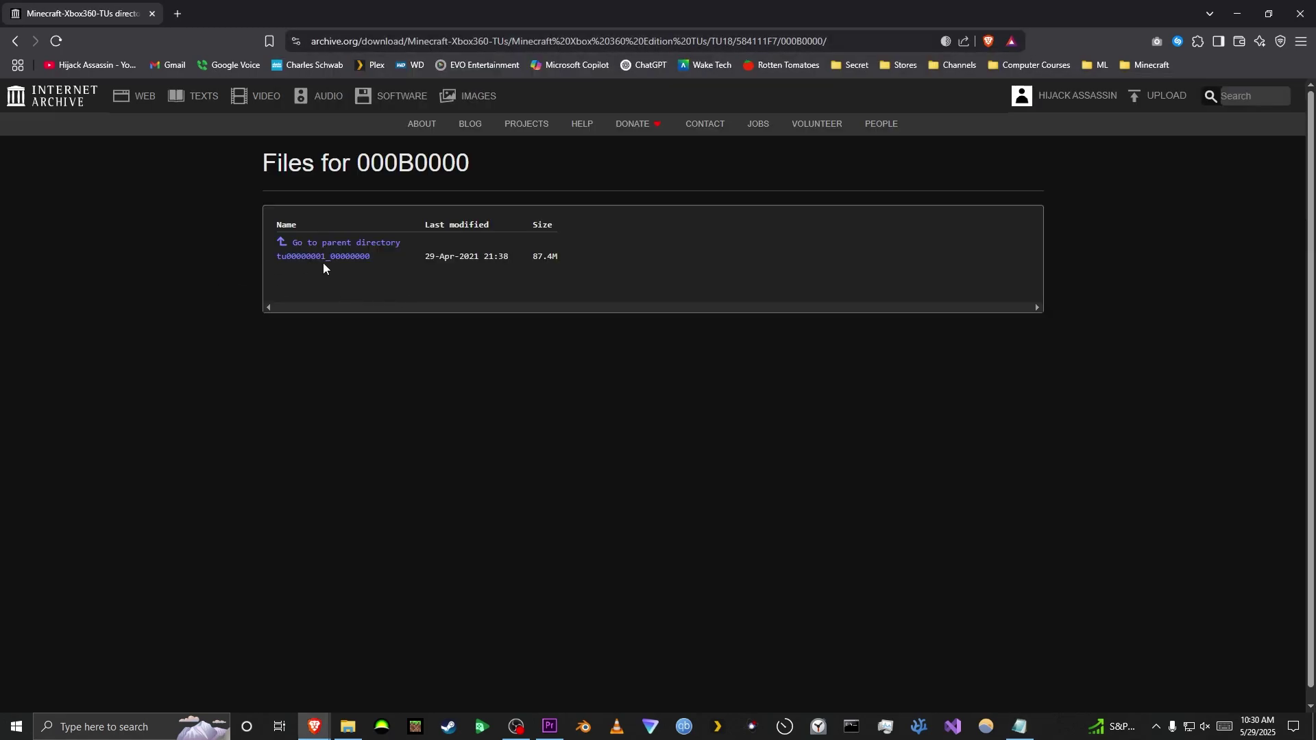
{"action": "left_click", "coordinate": [286, 258]}
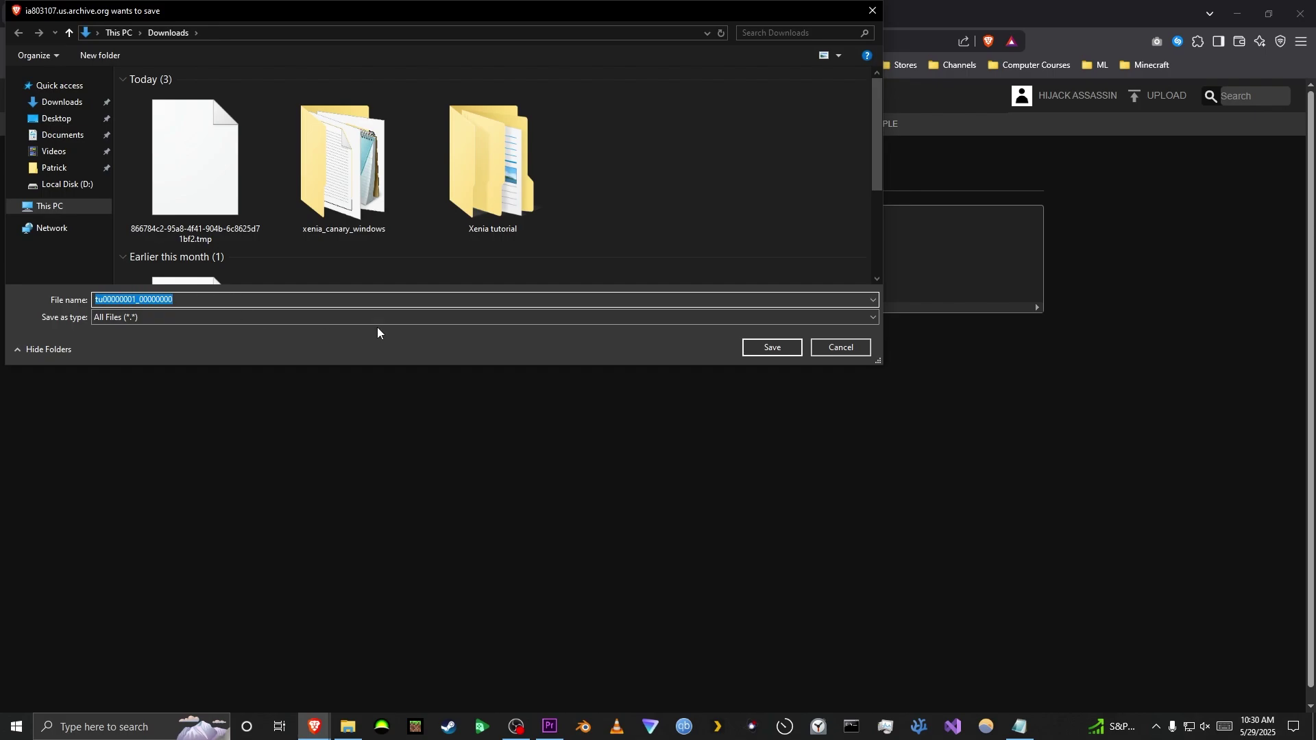
{"action": "left_click_drag", "start_coordinate": [449, 14], "coordinate": [601, 297]}
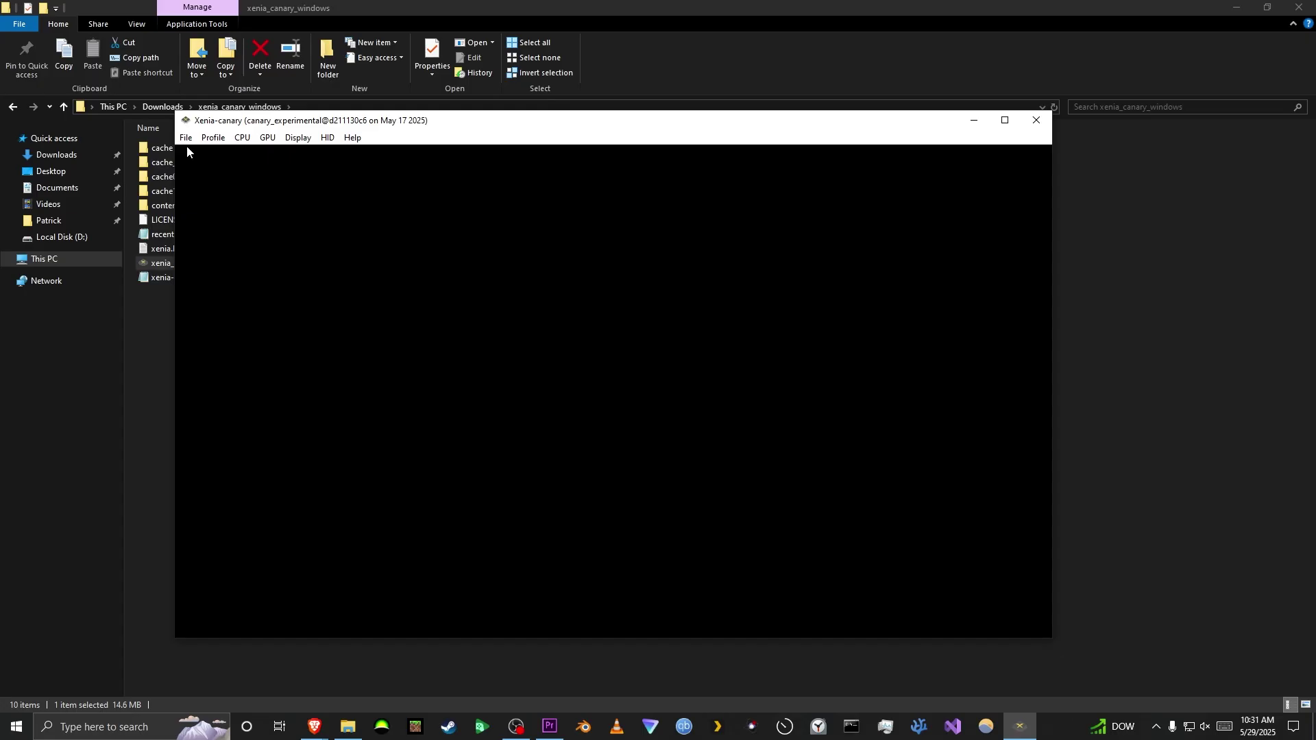
Install all six files in the Skin Packs folder through File > Install Content.
{"action": "left_click", "coordinate": [186, 140]}
{"action": "left_click", "coordinate": [227, 188]}
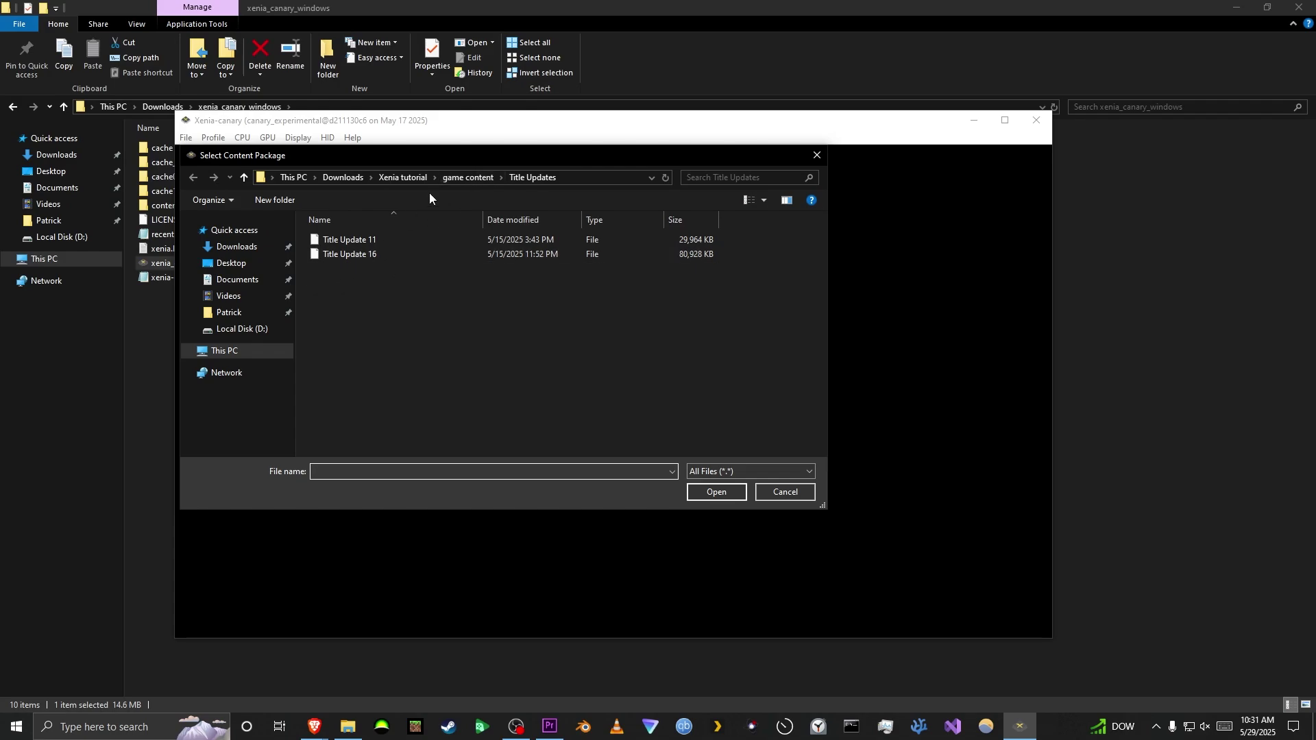
{"action": "key", "text": "alt+Up"}
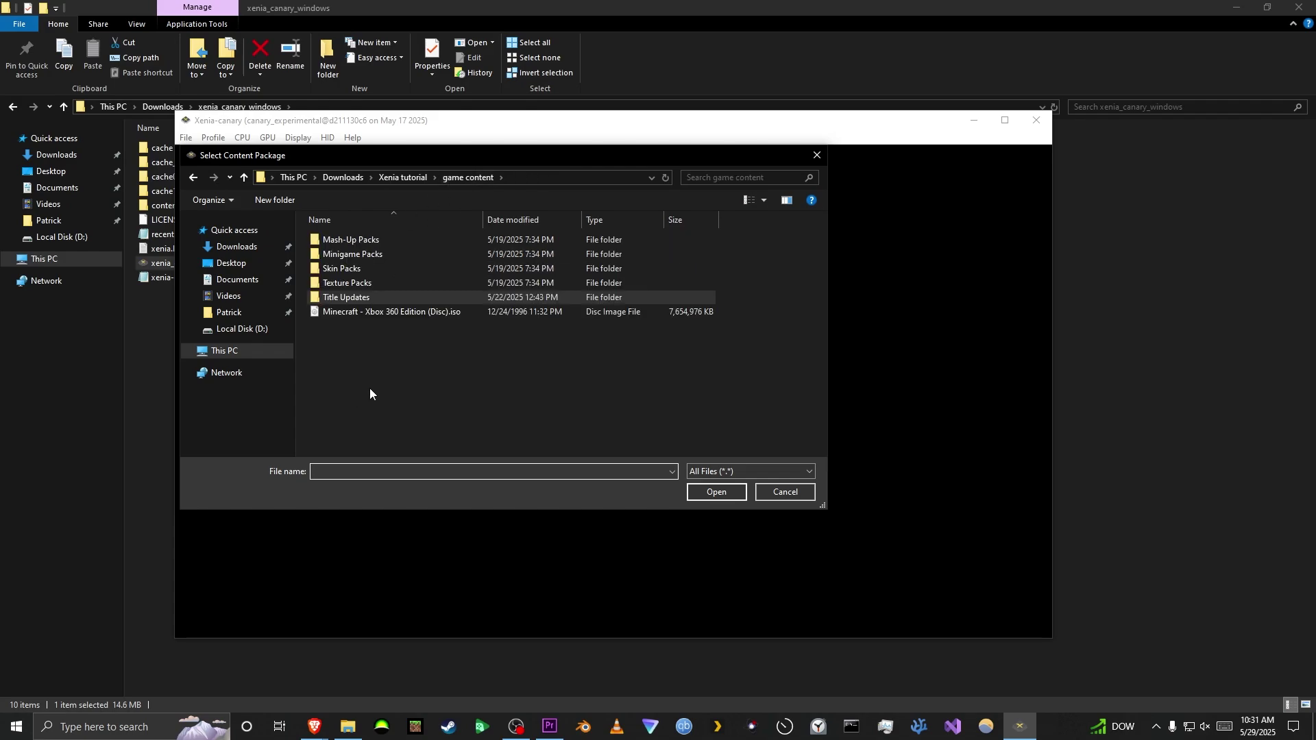
{"action": "double_click", "coordinate": [363, 268]}
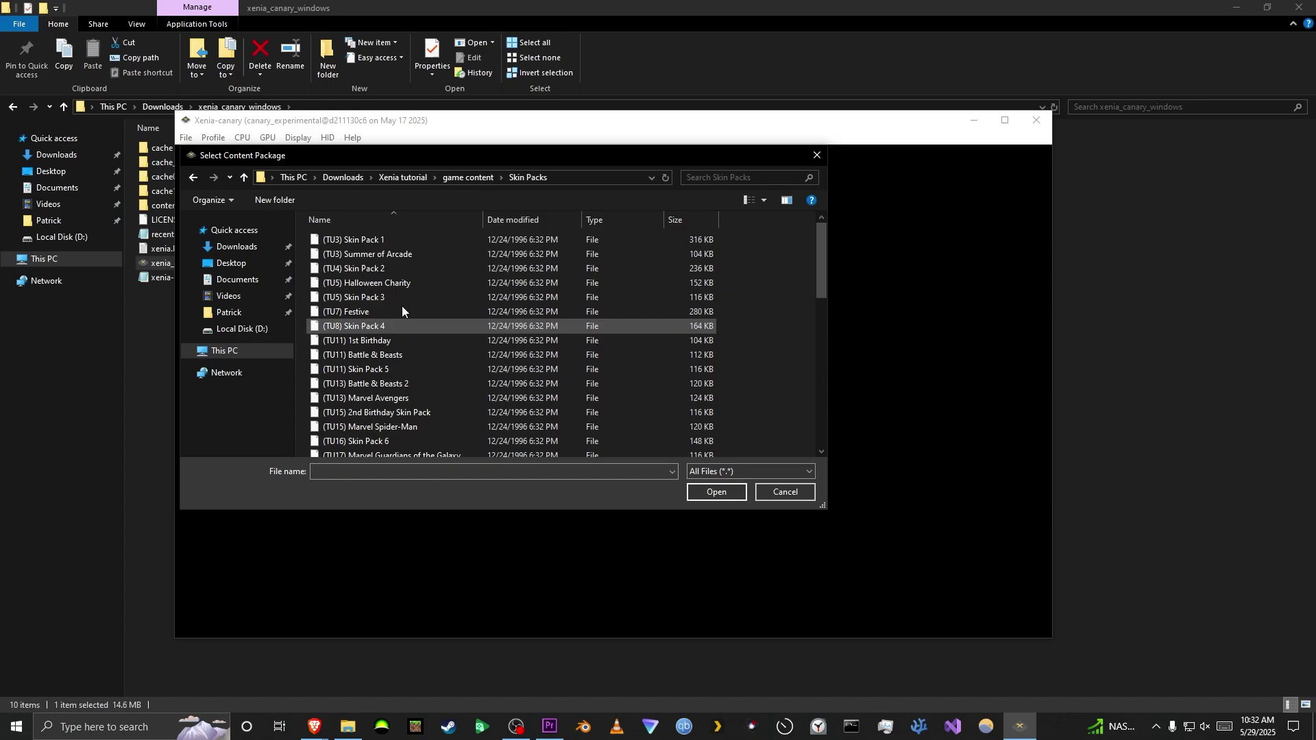
{"action": "key", "text": "ctrl+a"}
{"action": "key", "text": "Return"}
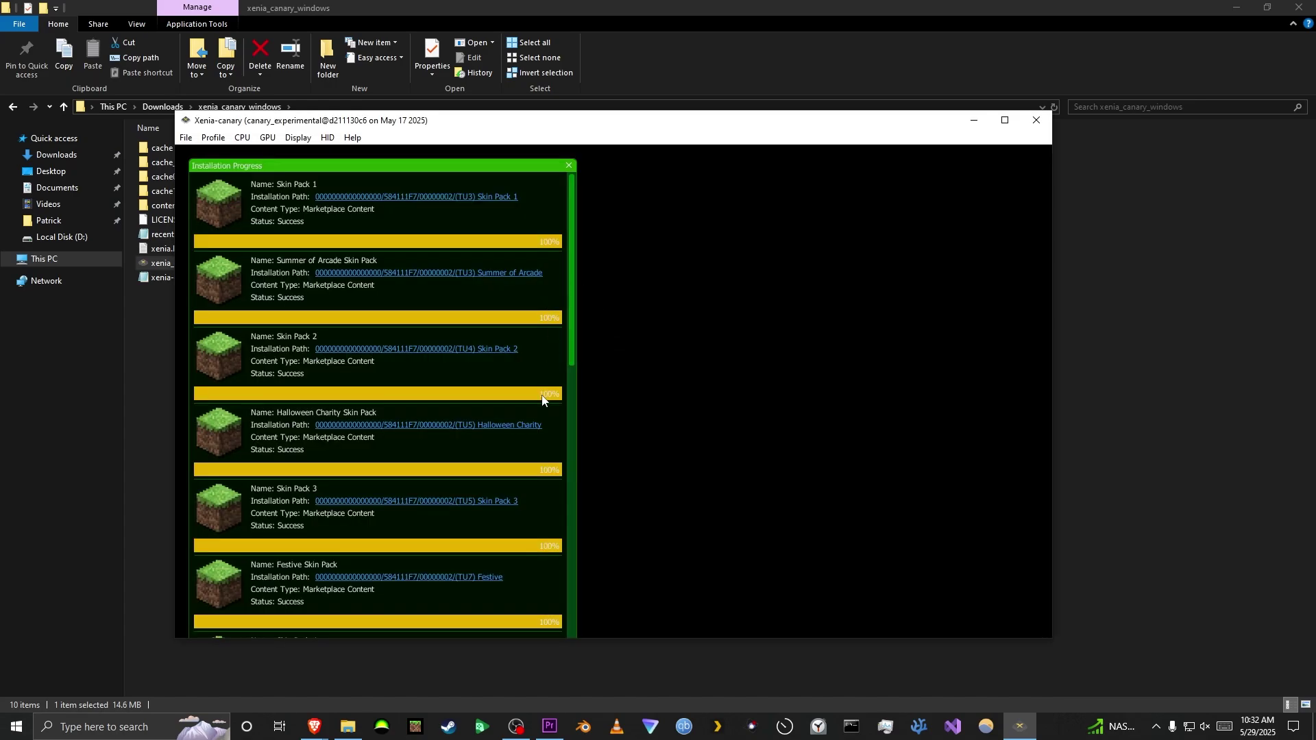
{"action": "scroll", "coordinate": [541, 418], "scroll_direction": "down", "scroll_amount": 10}
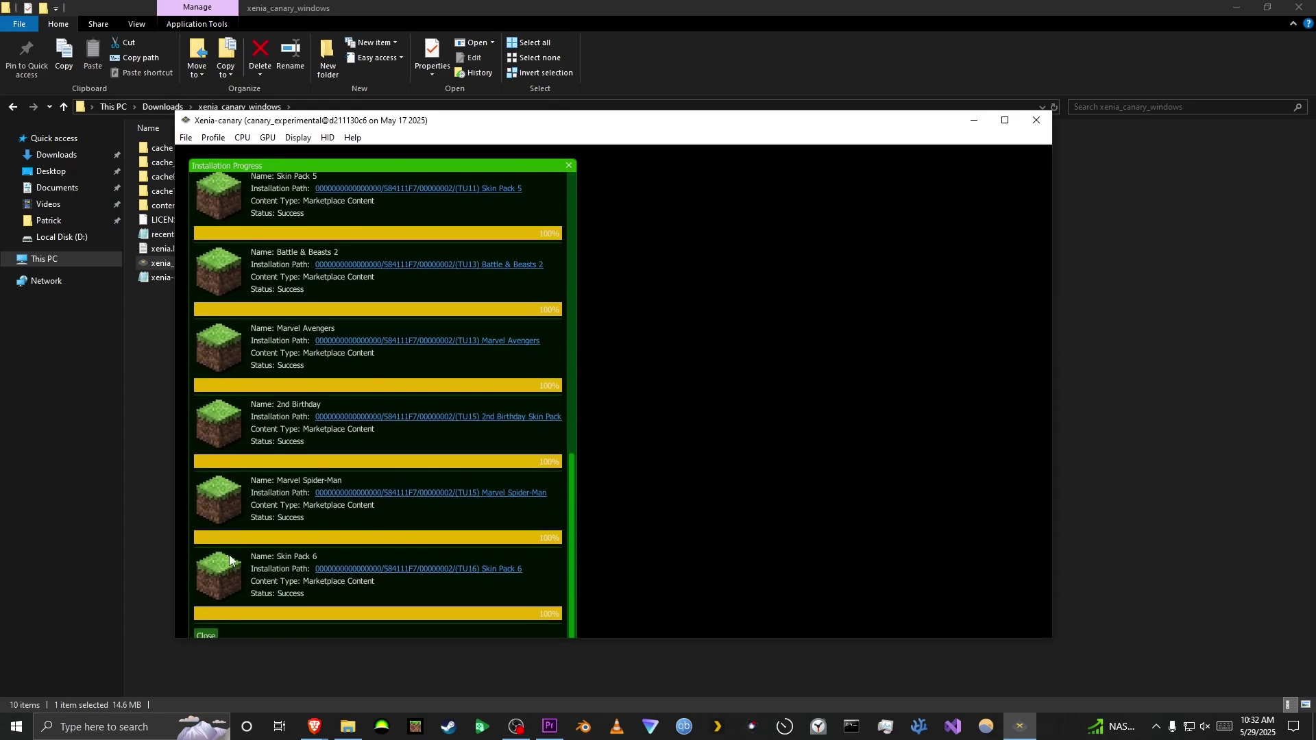
{"action": "key", "text": "Escape"}
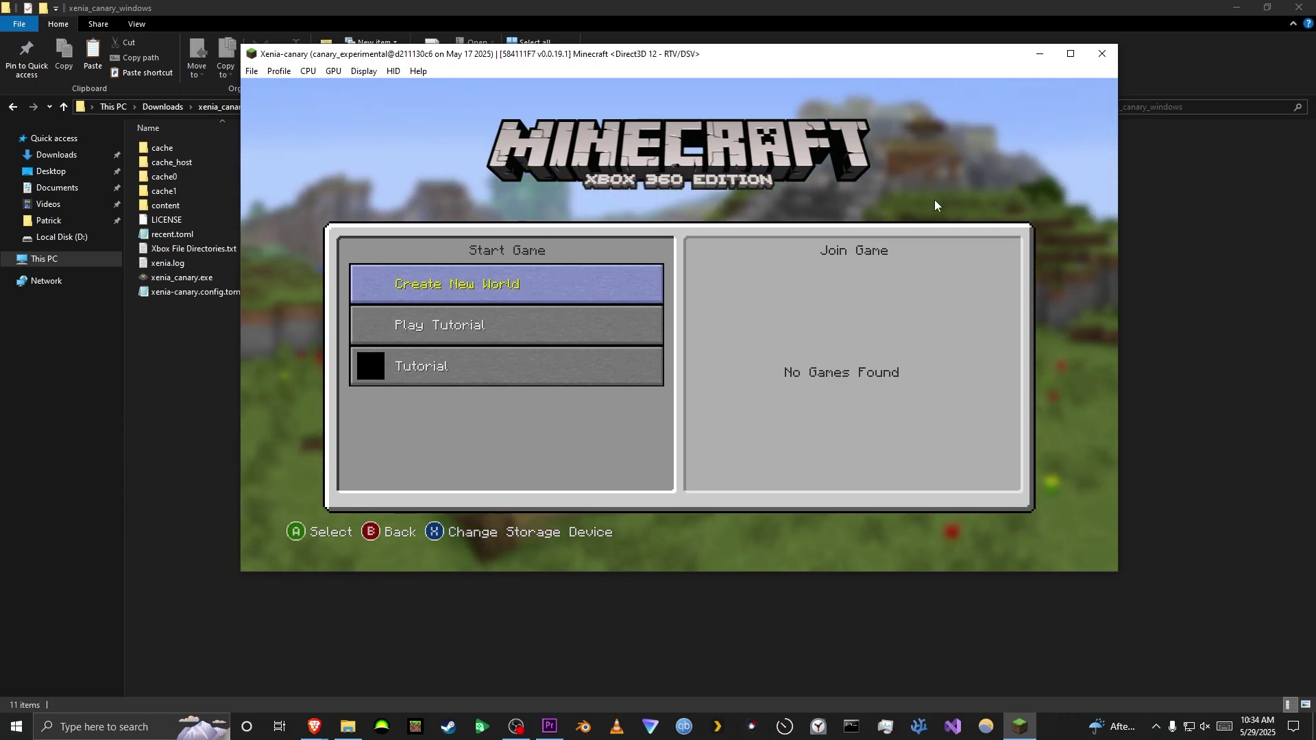
Close Xenia Canary, returning to the xenia_canary_windows folder.
{"action": "left_click", "coordinate": [1102, 54]}
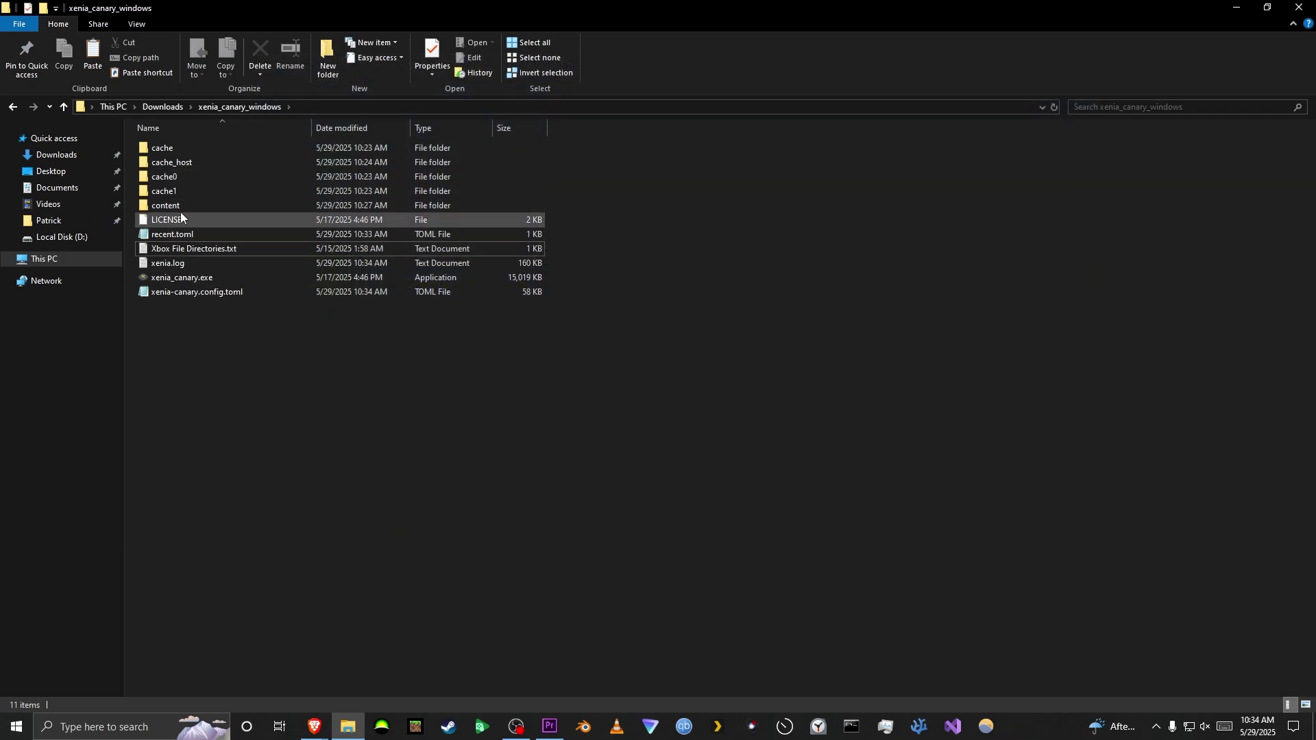
Open Xbox File Directories.txt from the xenia_canary_windows folder.
{"action": "double_click", "coordinate": [177, 206]}
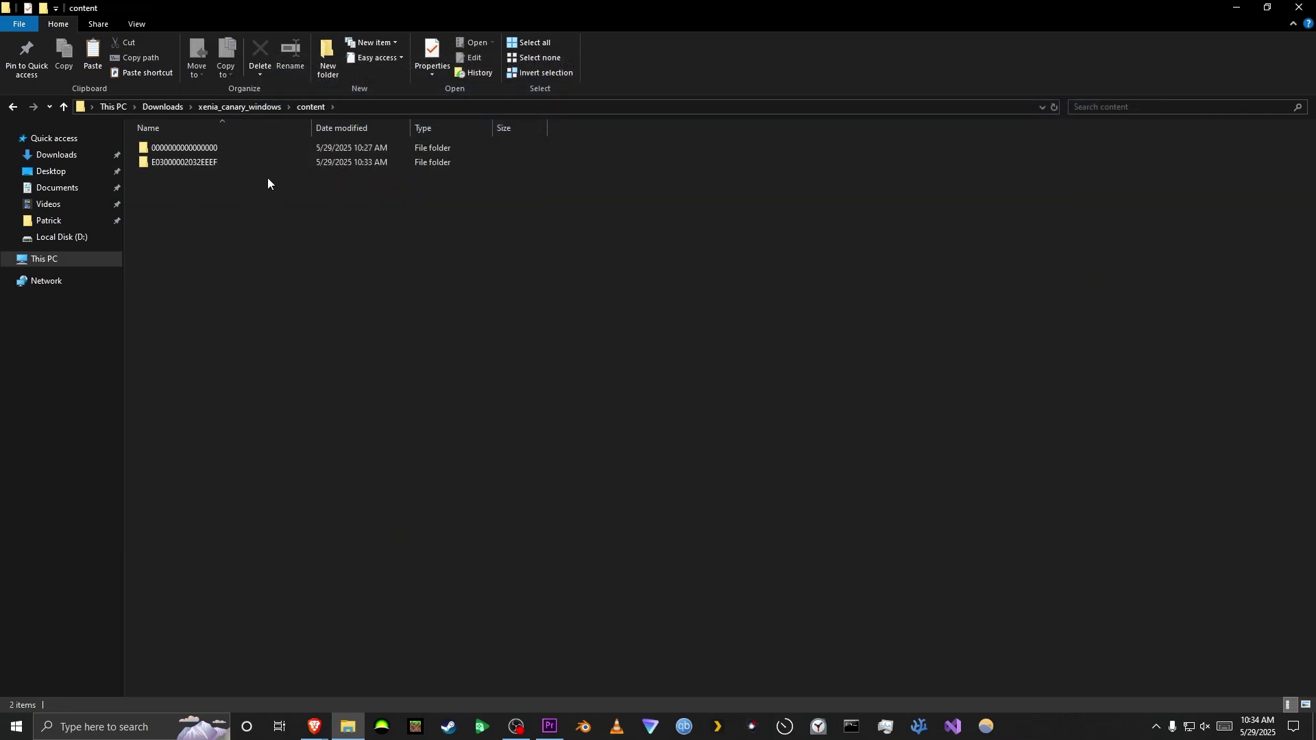
{"action": "key", "text": "BackSpace"}
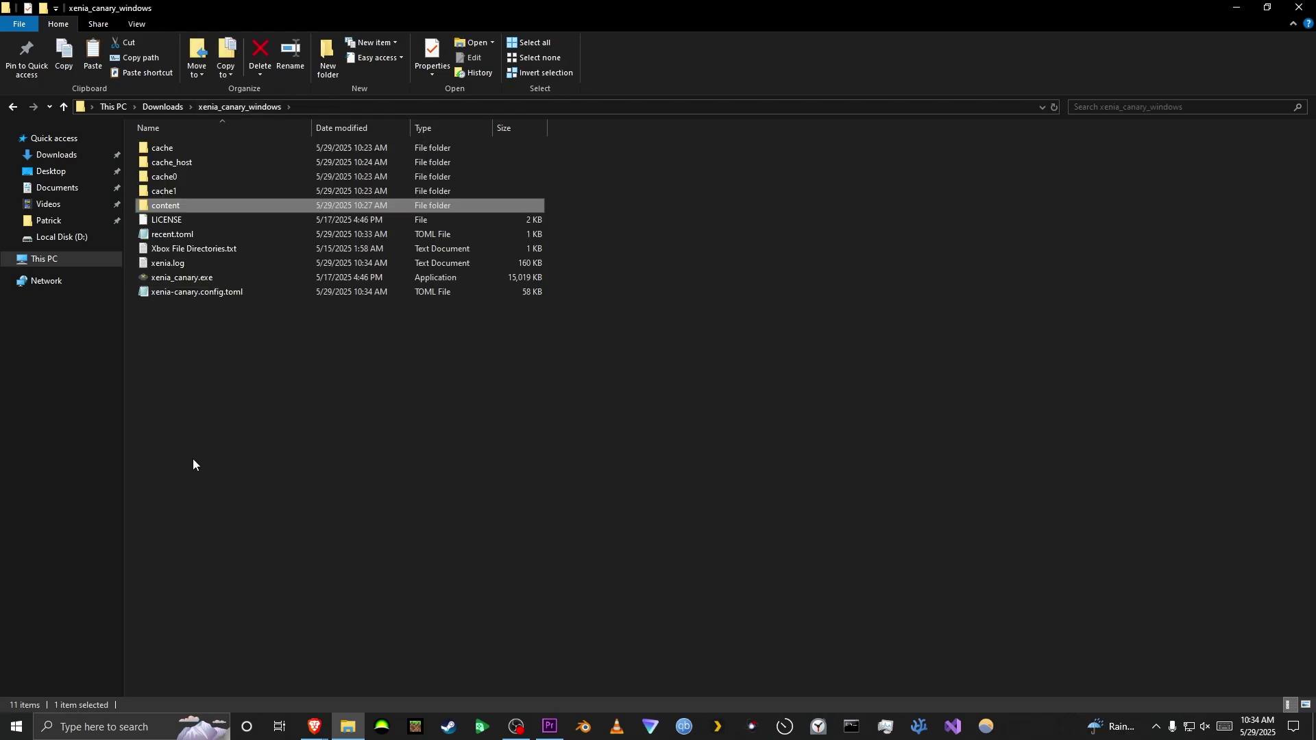
{"action": "left_click", "coordinate": [211, 366]}
{"action": "double_click", "coordinate": [221, 247]}
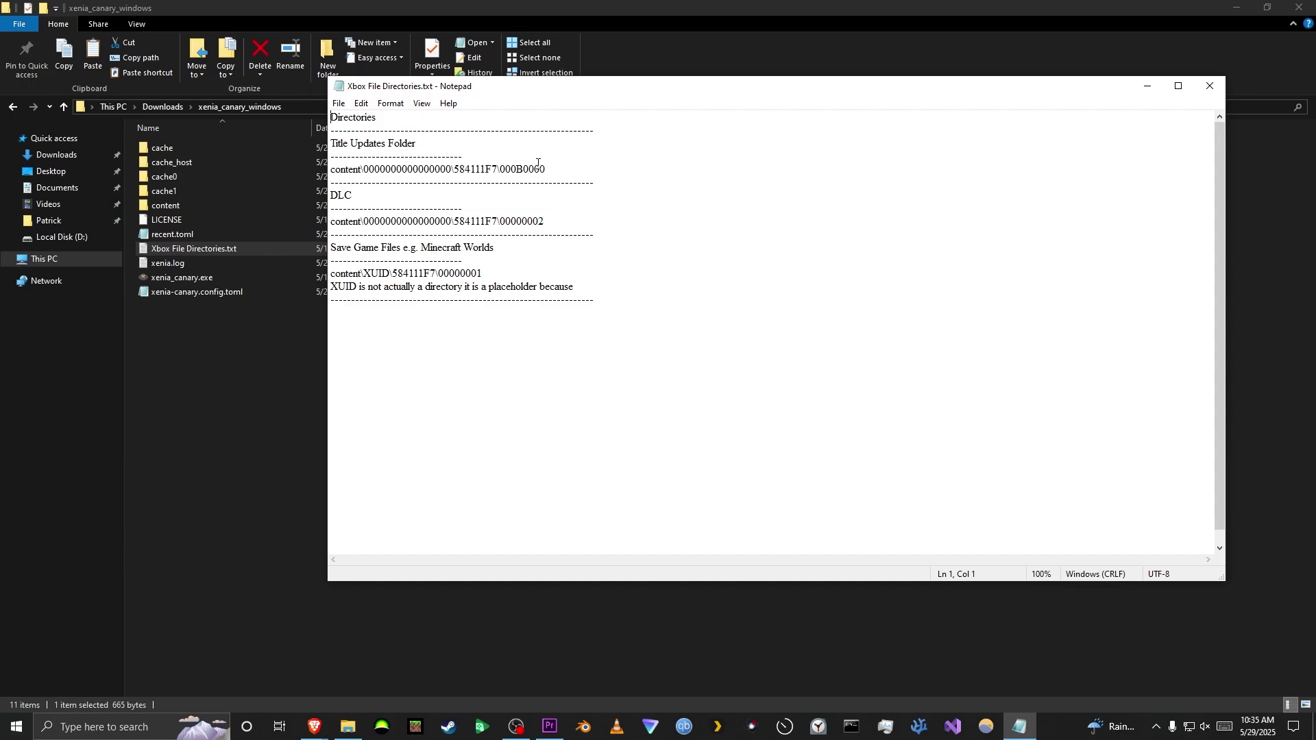
{"action": "left_click", "coordinate": [191, 203]}
{"action": "double_click", "coordinate": [191, 203]}
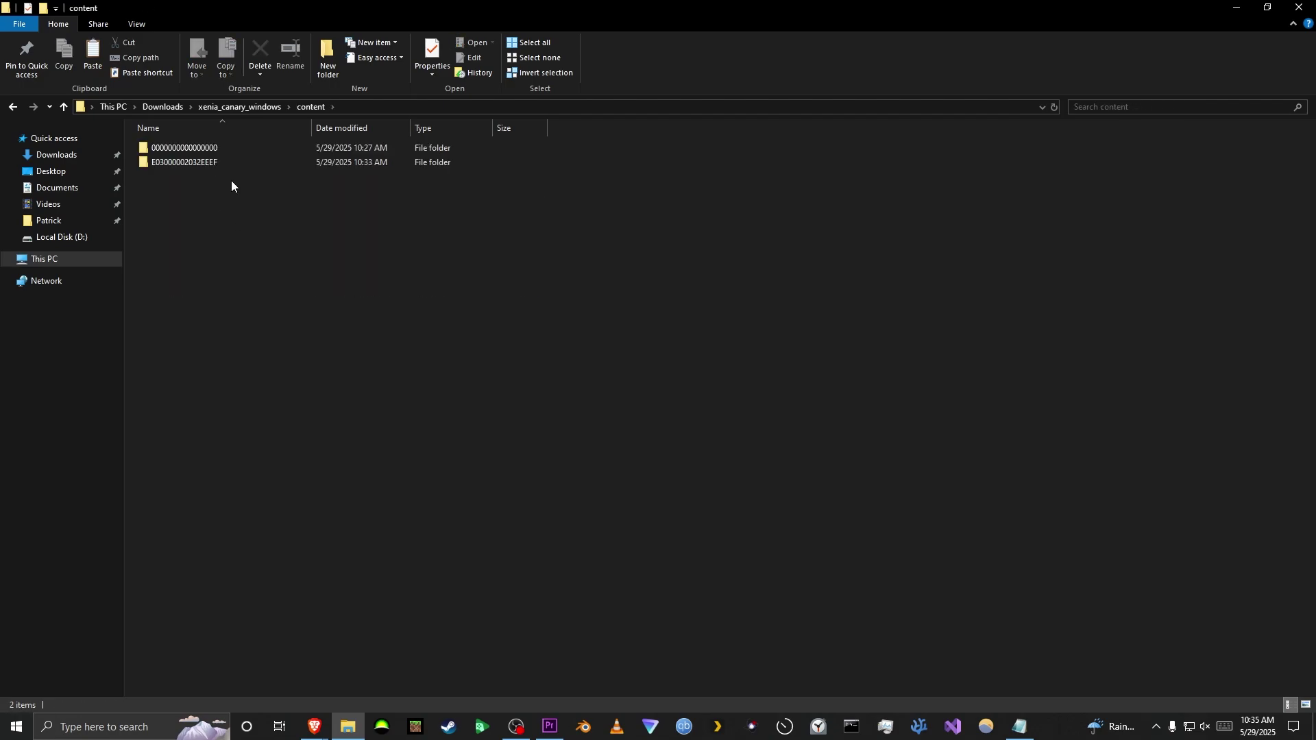
{"action": "double_click", "coordinate": [236, 150]}
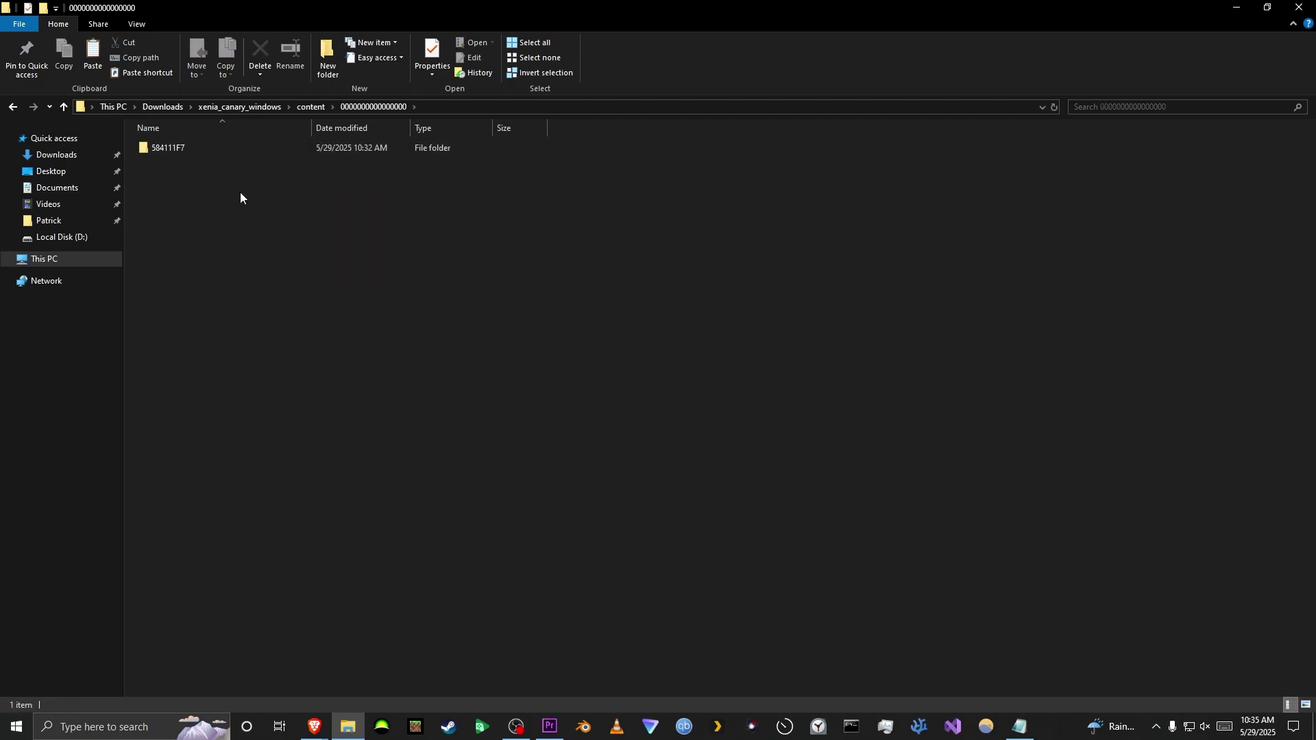
{"action": "double_click", "coordinate": [246, 150]}
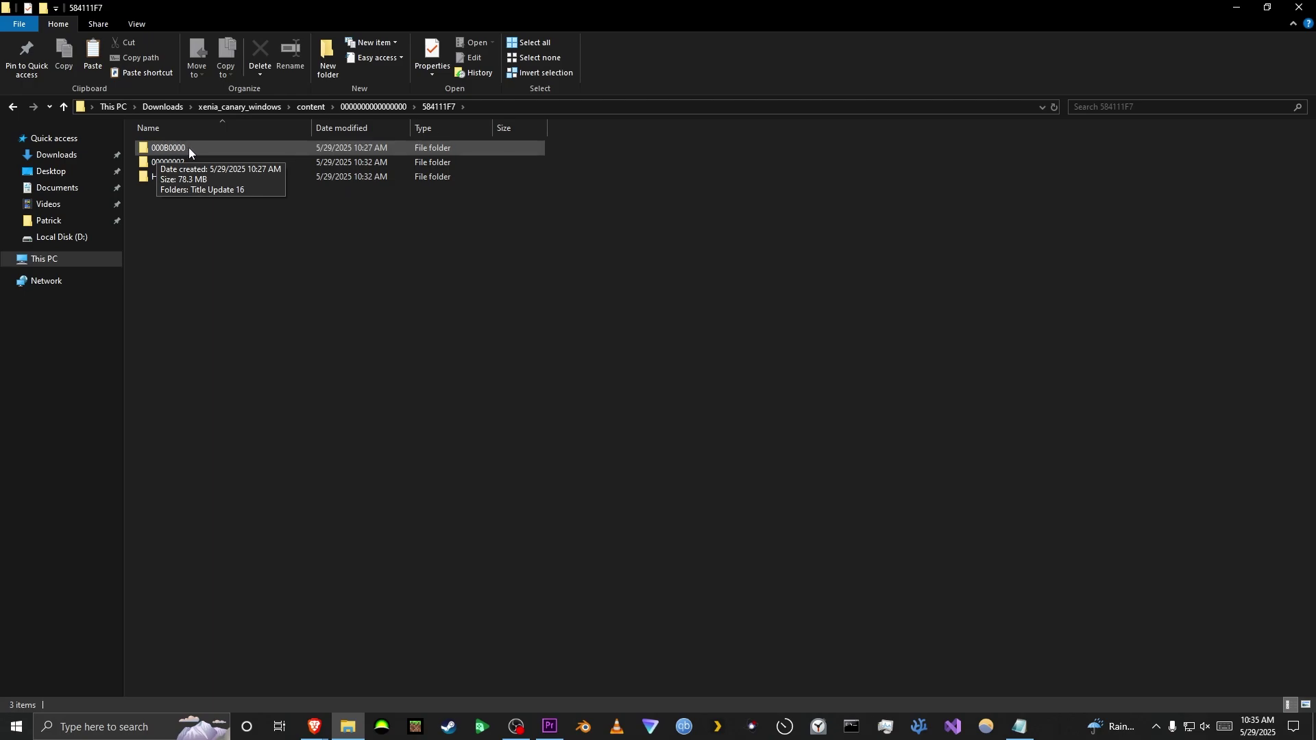
{"action": "double_click", "coordinate": [196, 147]}
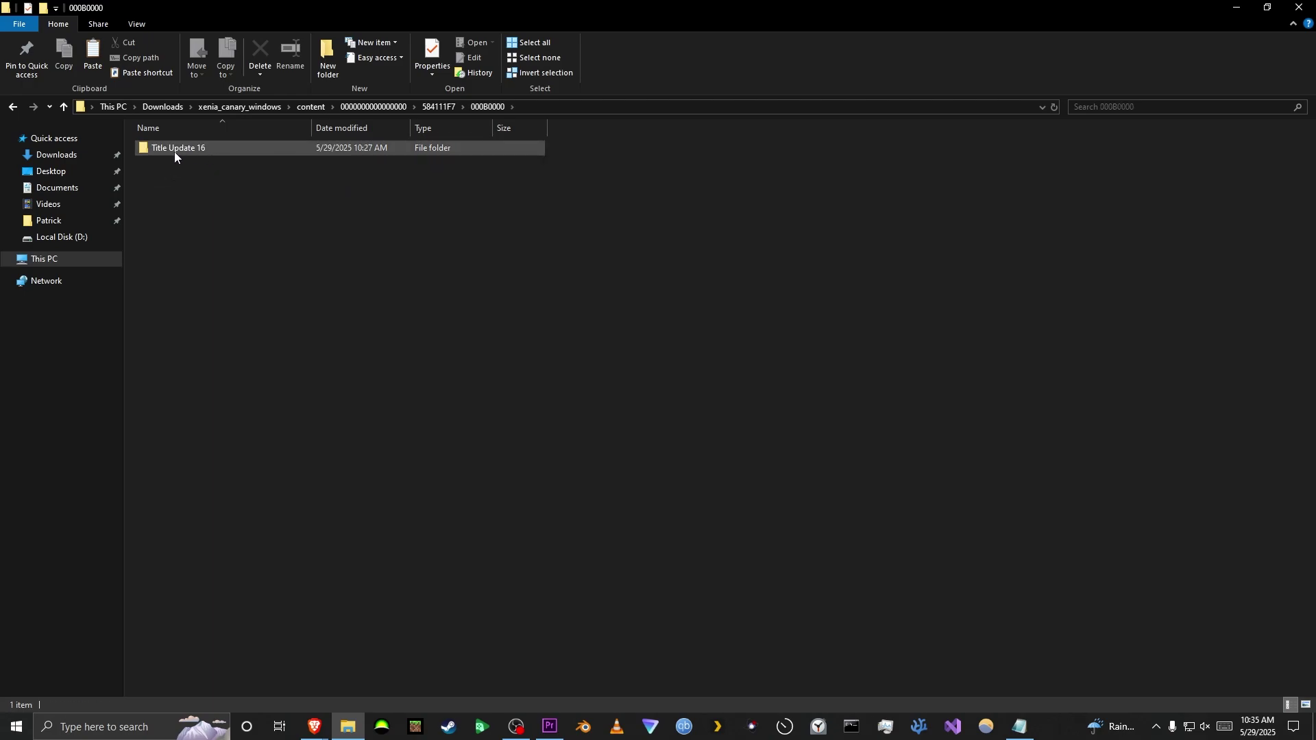
{"action": "double_click", "coordinate": [237, 149]}
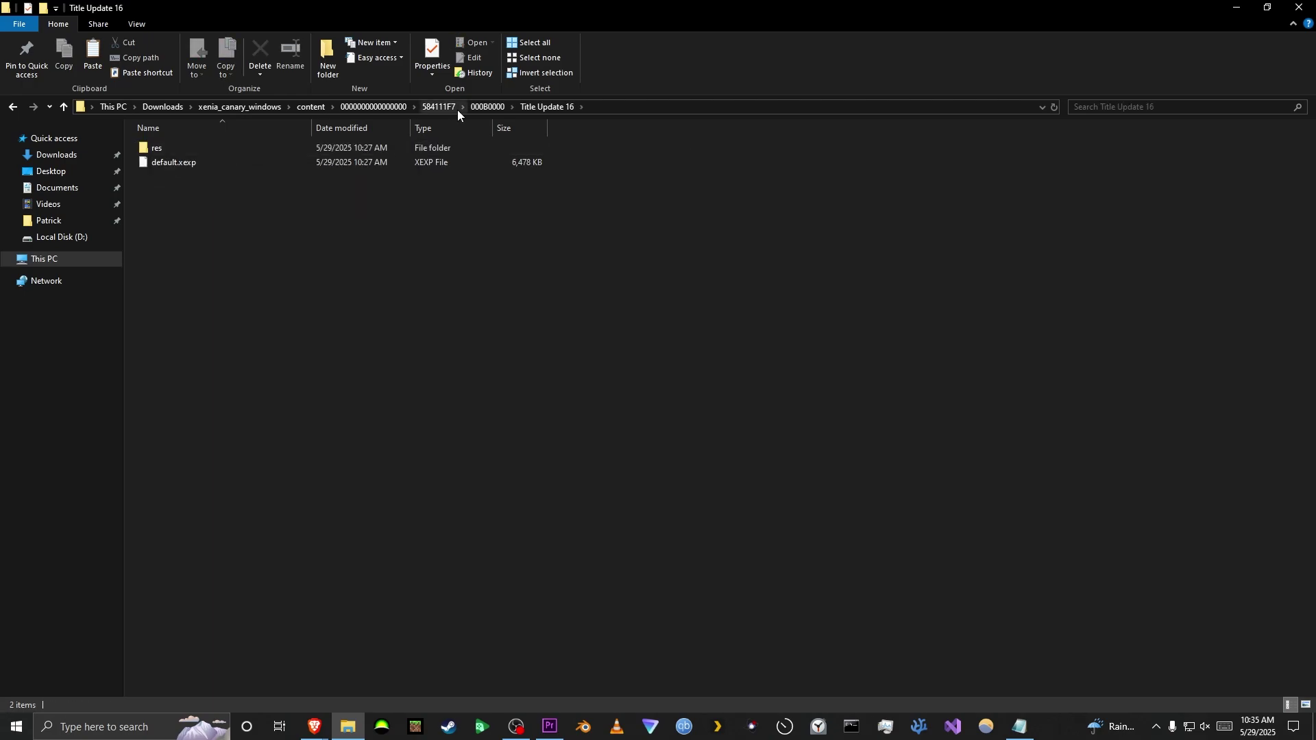
{"action": "left_click", "coordinate": [488, 107]}
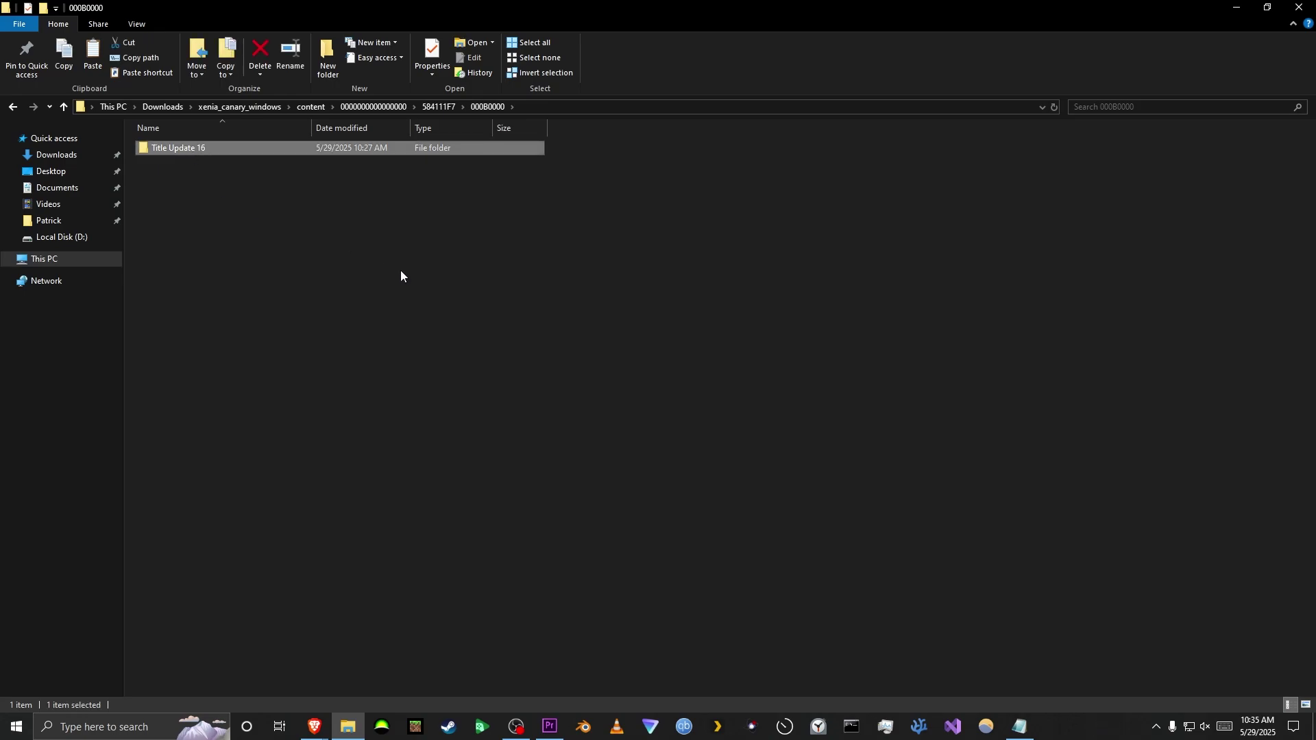
{"action": "key", "text": "shift+Delete"}
{"action": "key", "text": "Escape"}
{"action": "key", "text": "Delete"}
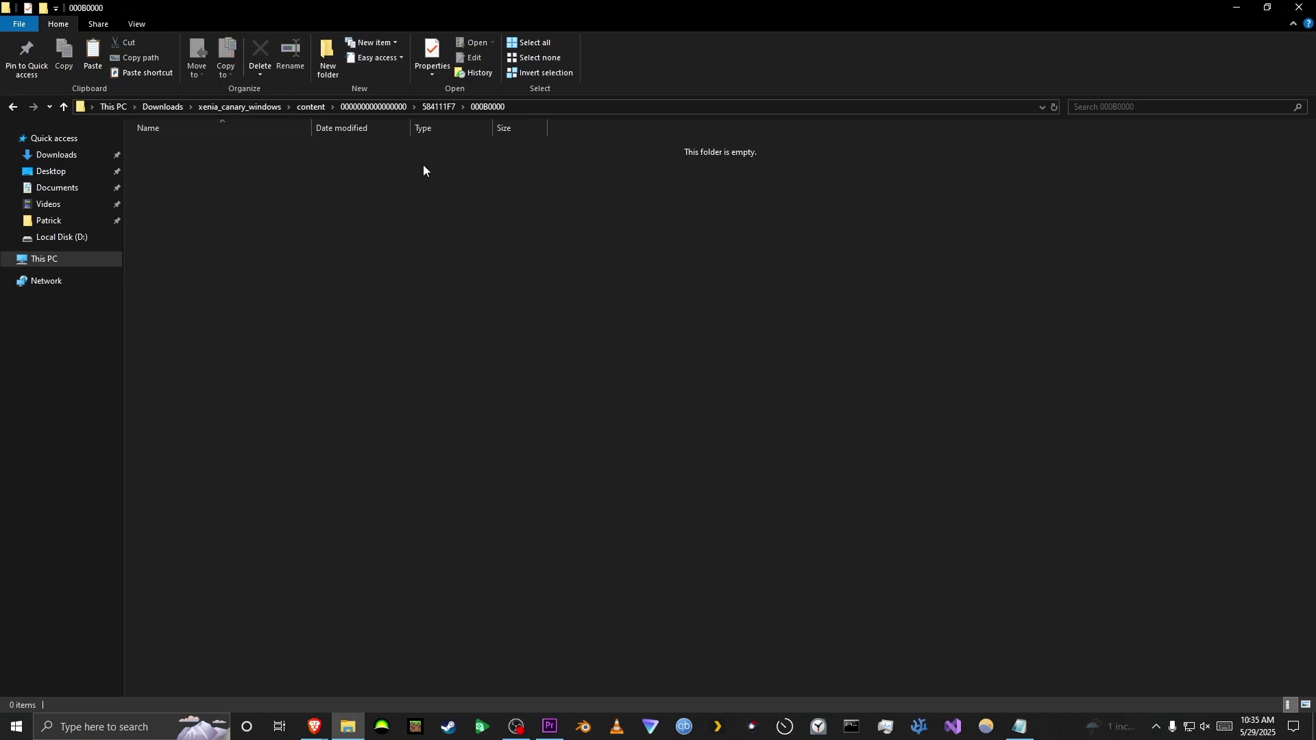
{"action": "left_click", "coordinate": [434, 109]}
Permanently delete skin packs (TU8) Skin Pack 4 through (TU16) Skin Pack 6 from 00000002.
{"action": "left_click", "coordinate": [1020, 726]}
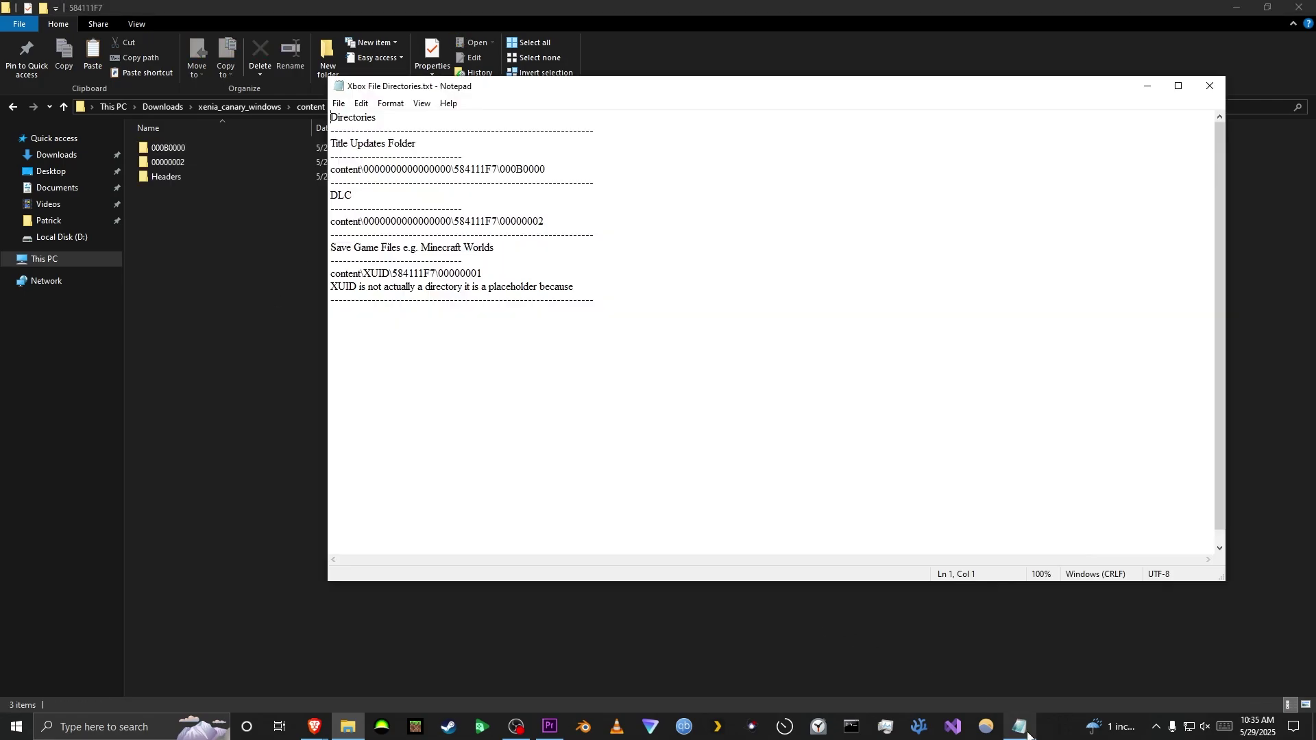
{"action": "left_click", "coordinate": [231, 228]}
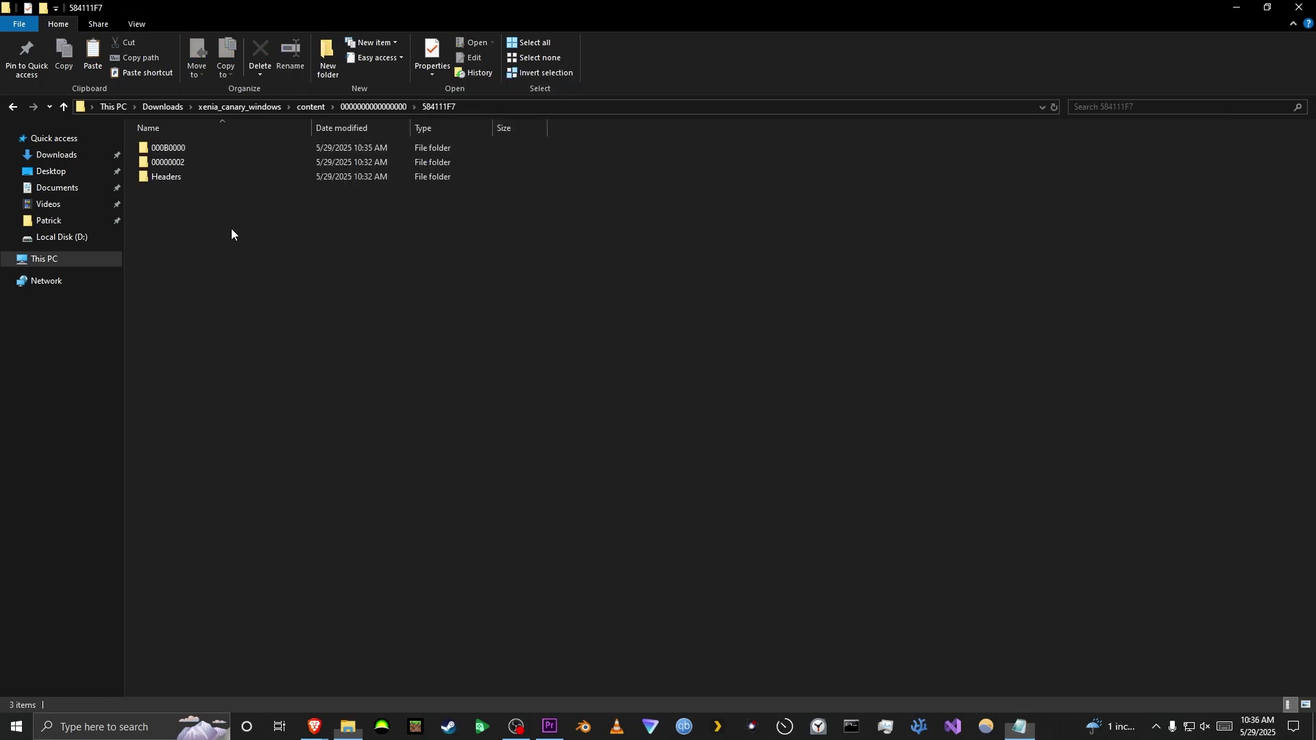
{"action": "double_click", "coordinate": [198, 163]}
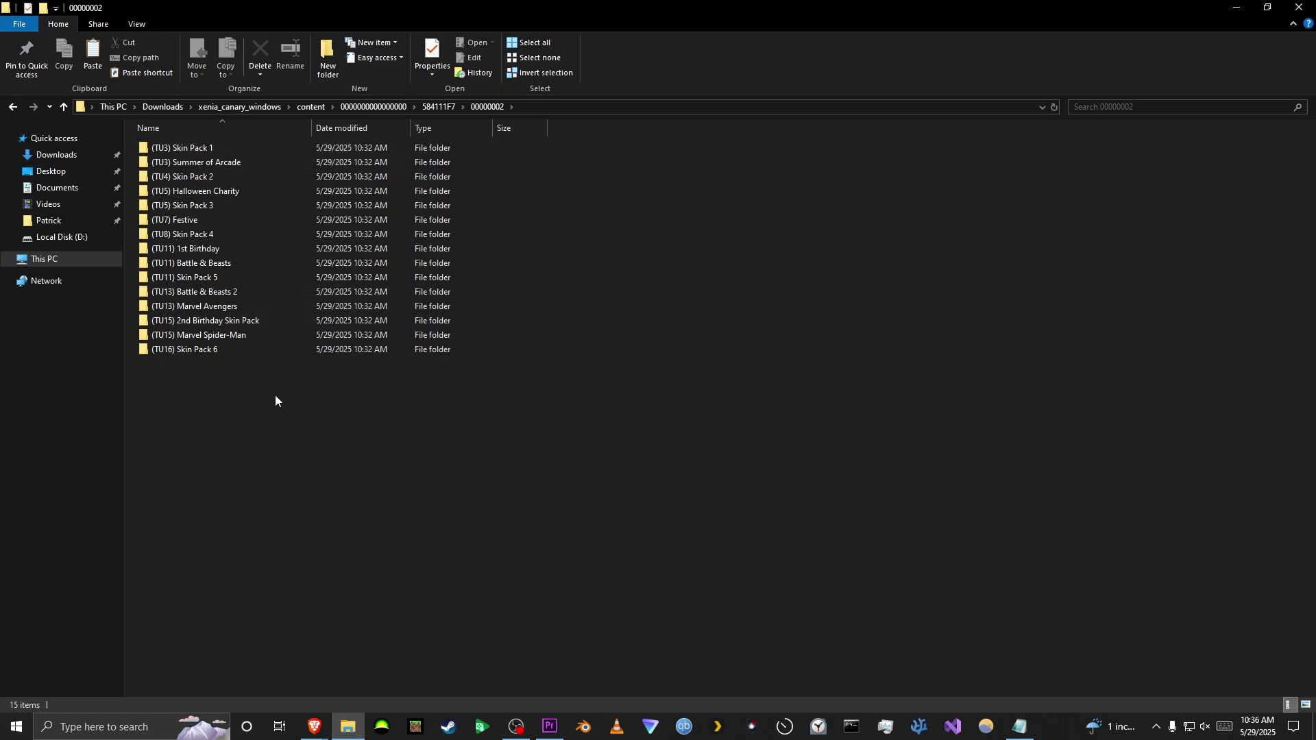
{"action": "left_click_drag", "start_coordinate": [242, 358], "coordinate": [223, 234]}
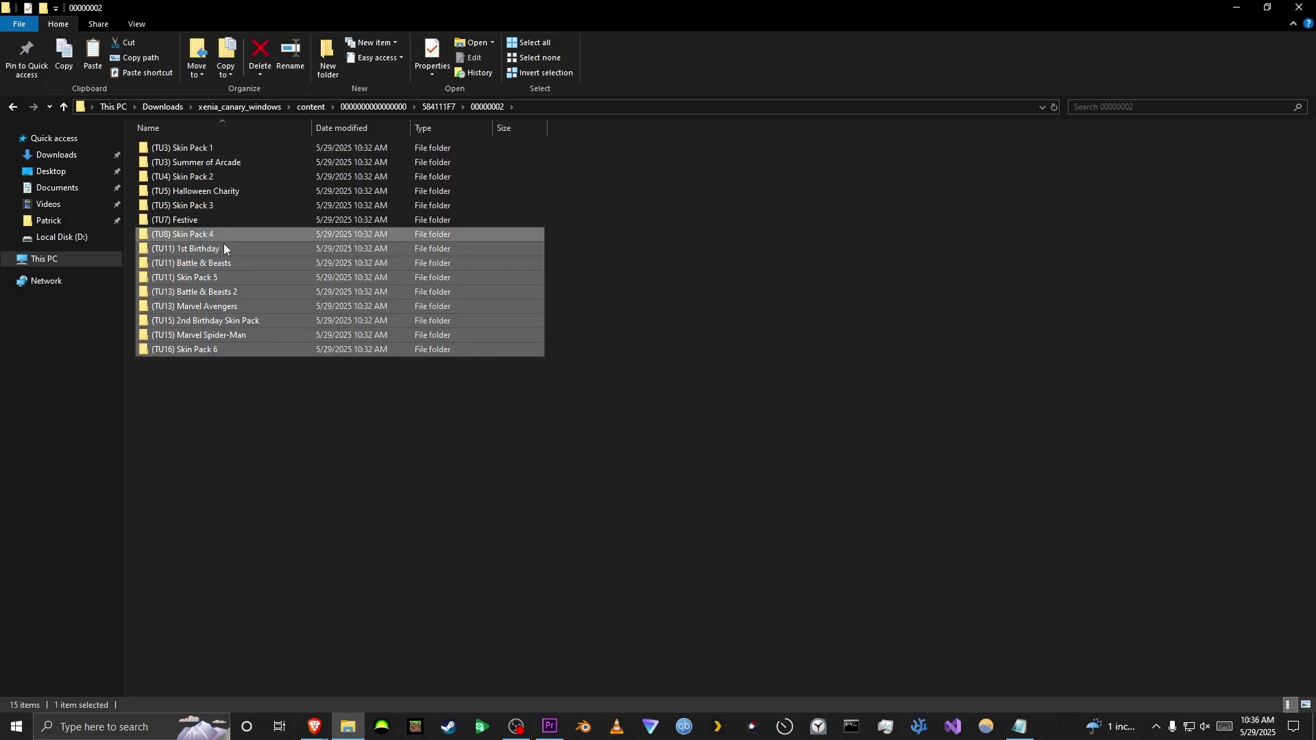
{"action": "key", "text": "shift+Delete"}
{"action": "key", "text": "Return"}
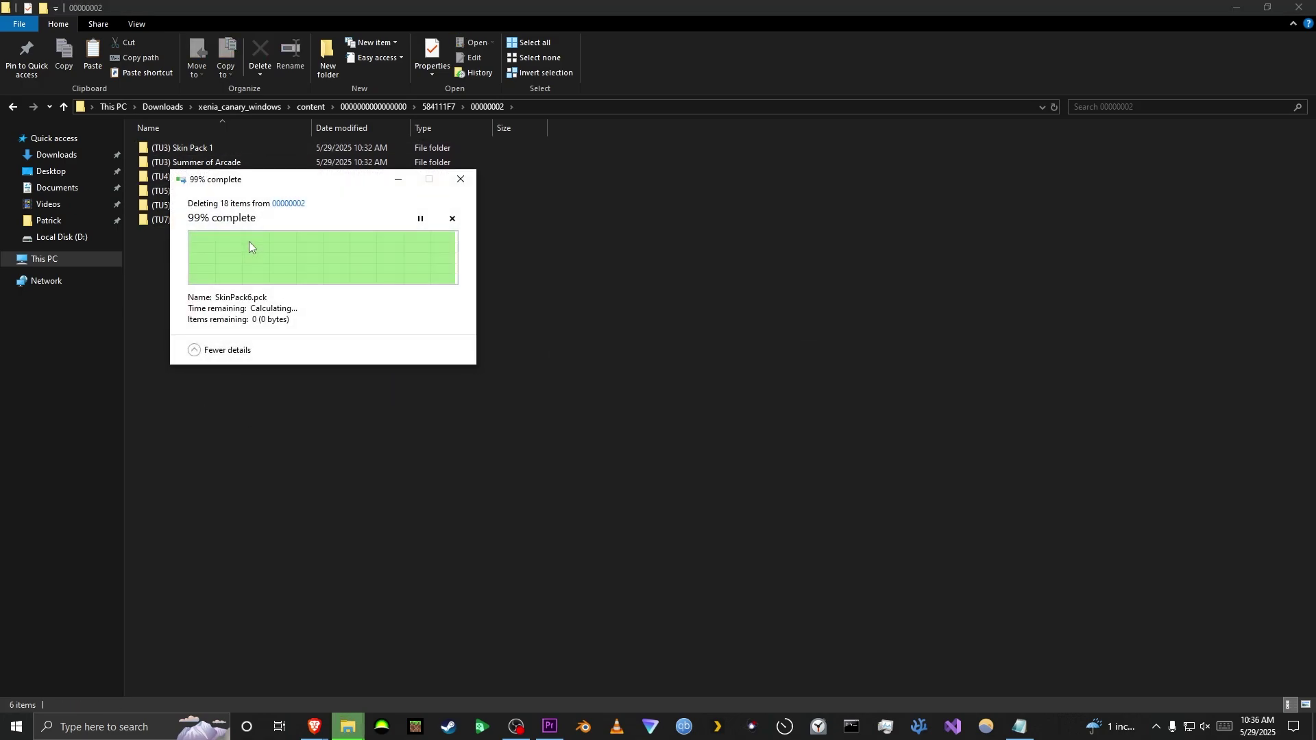
{"action": "left_click", "coordinate": [439, 107]}
{"action": "key", "text": "alt+Tab"}
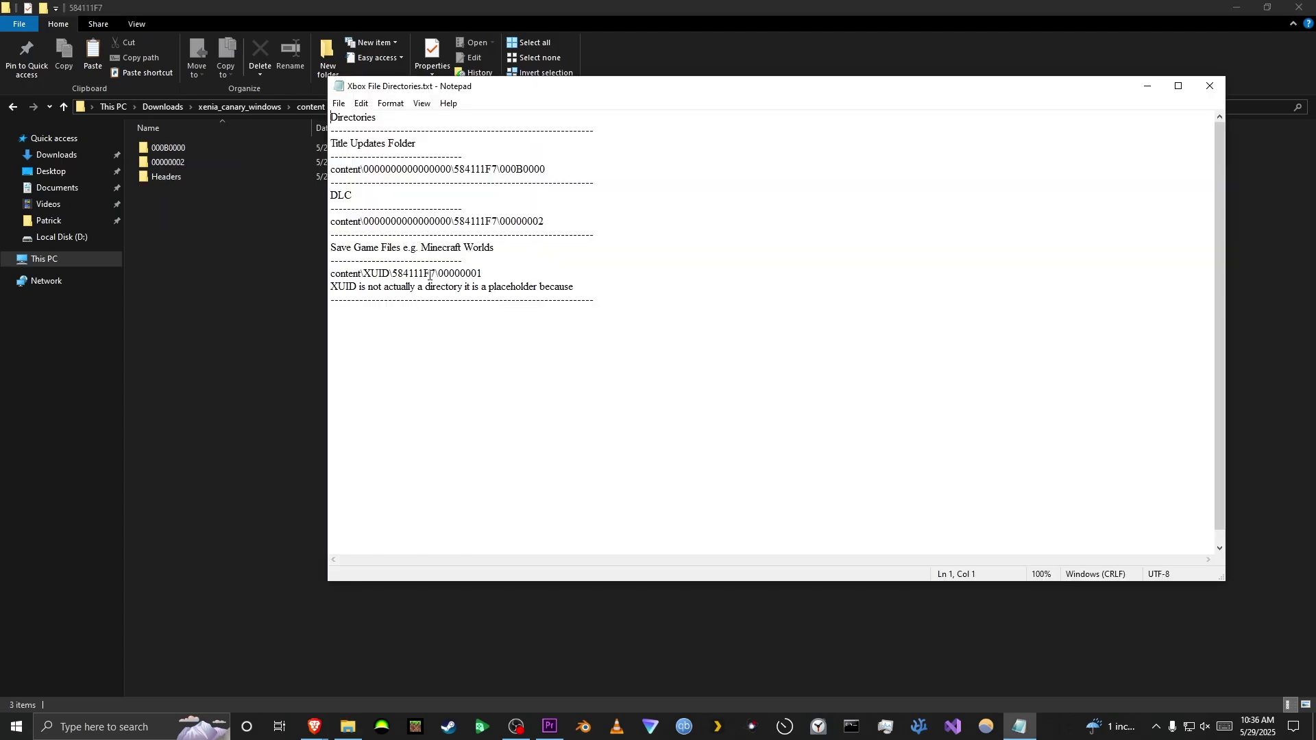
Inspect the original profile's folder under content, then go up to xenia_canary_windows.
{"action": "left_click", "coordinate": [145, 233]}
{"action": "left_click", "coordinate": [312, 106]}
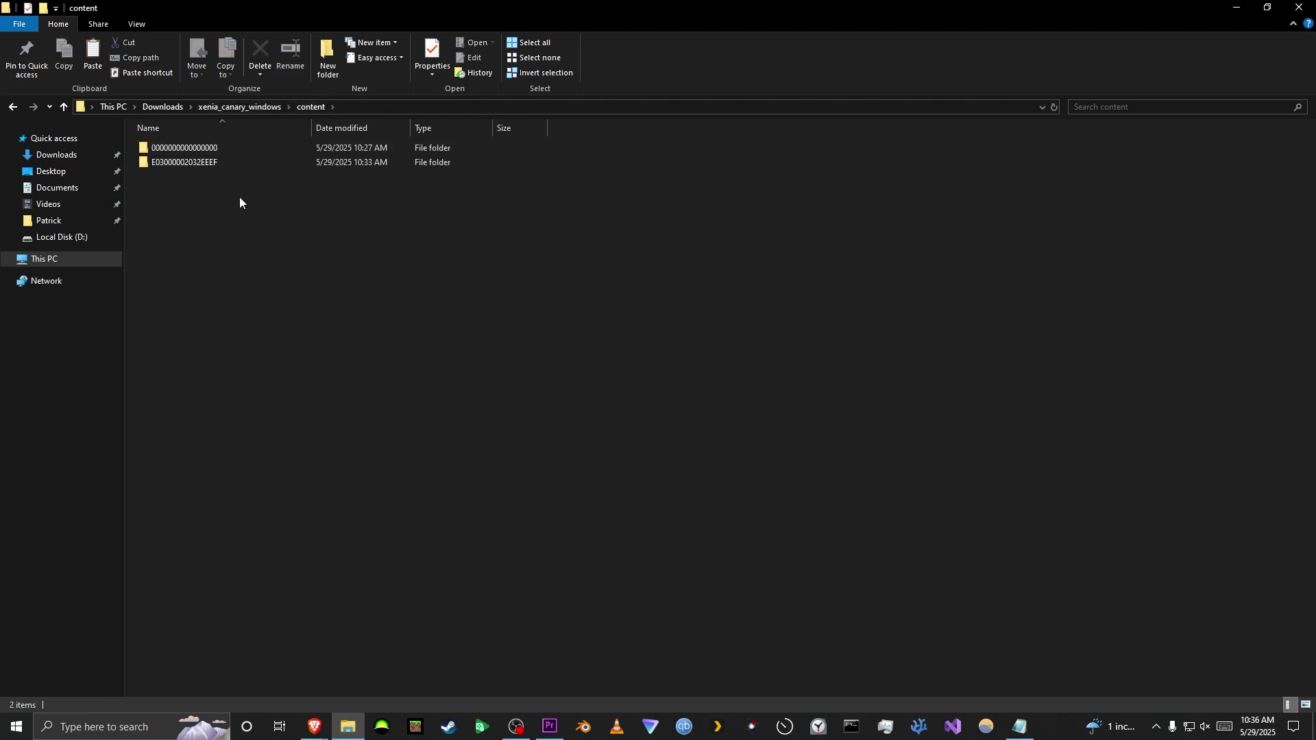
{"action": "mouse_move", "coordinate": [187, 165]}
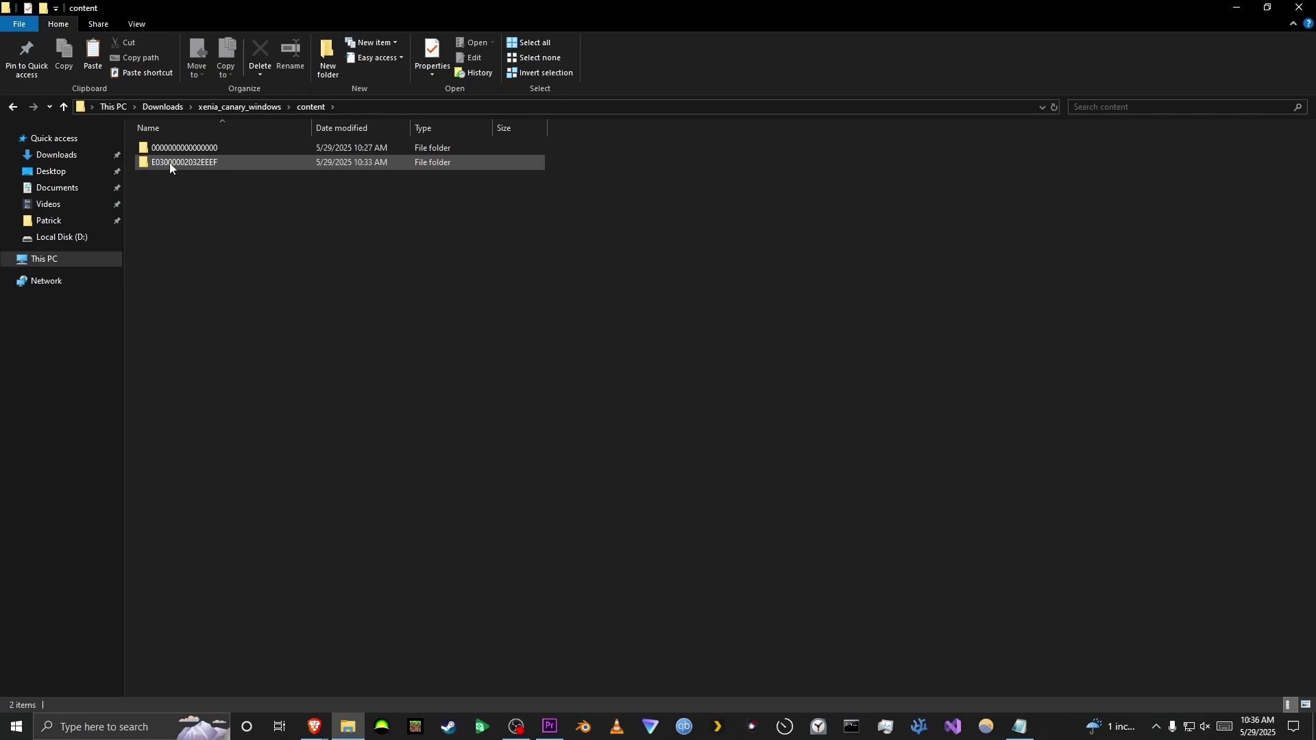
{"action": "double_click", "coordinate": [168, 162]}
{"action": "left_click", "coordinate": [299, 109]}
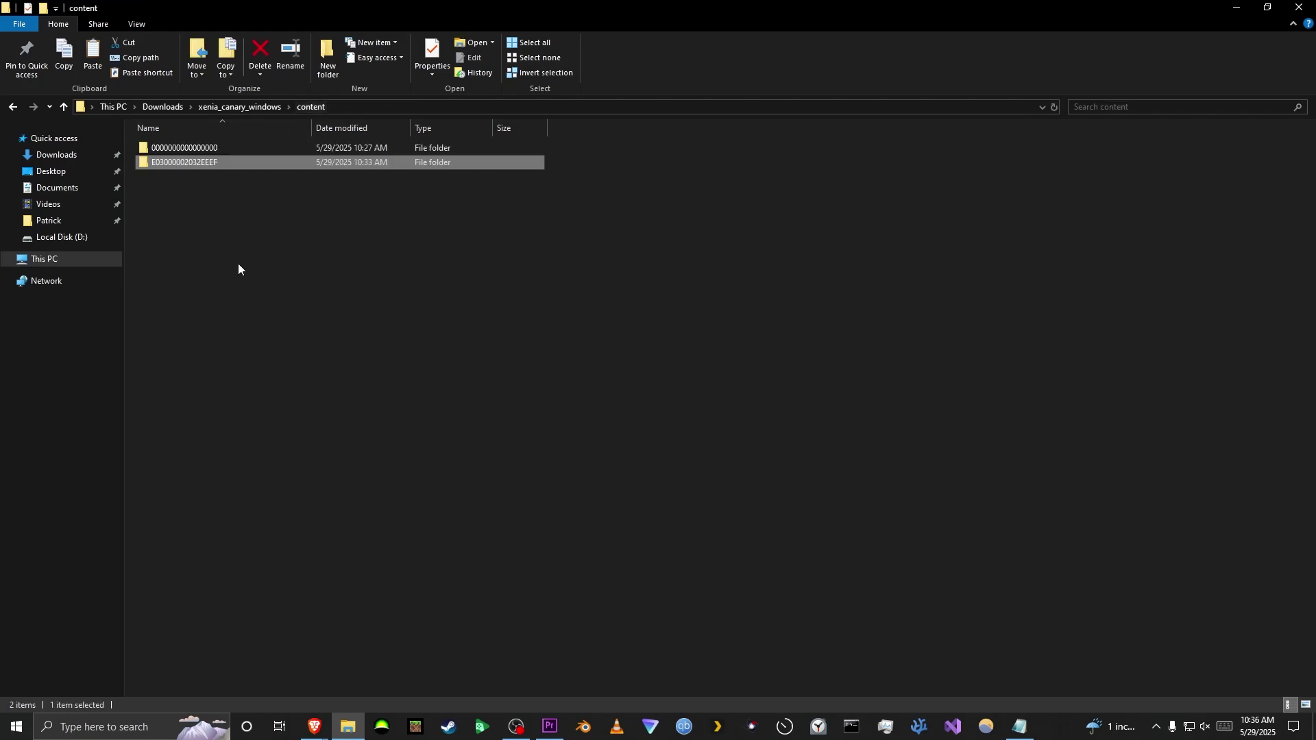
{"action": "left_click", "coordinate": [238, 269]}
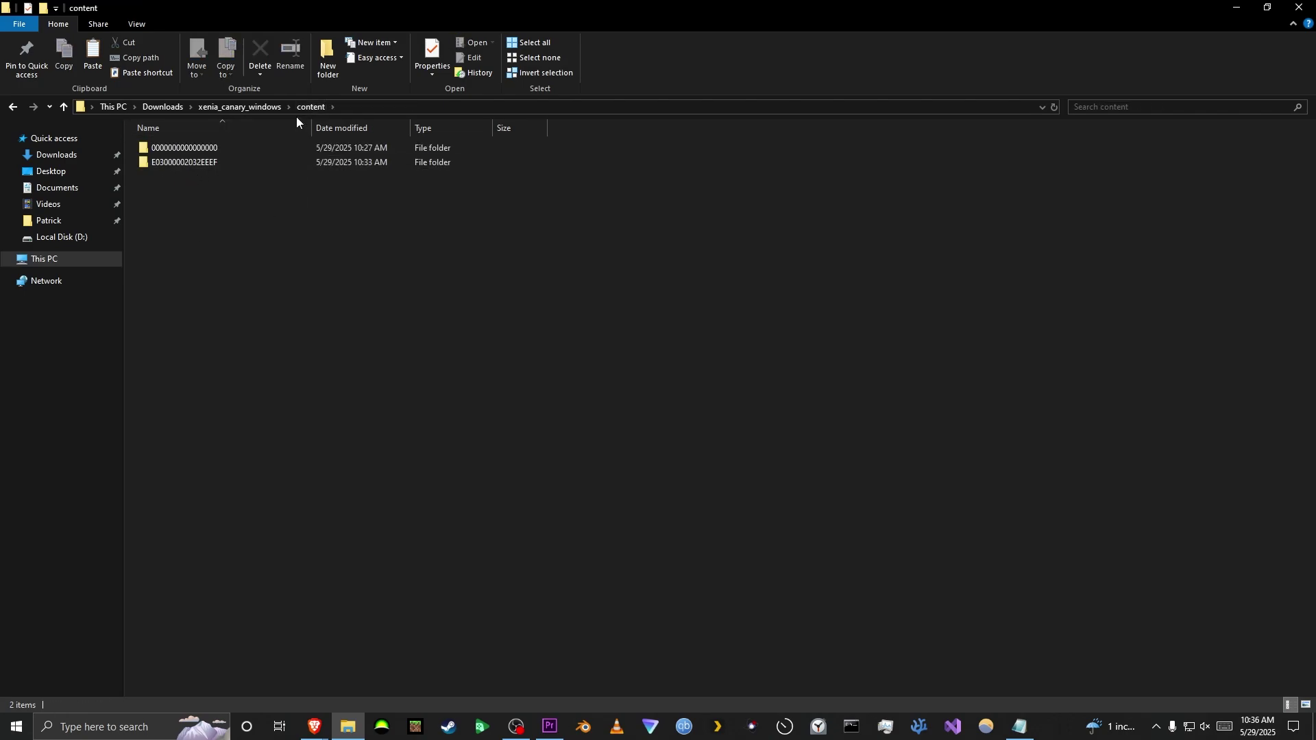
{"action": "key", "text": "alt+Up"}
Launch Xenia Canary and create a new profile with gamertag 'Test1'.
{"action": "double_click", "coordinate": [183, 278]}
{"action": "left_click", "coordinate": [133, 116]}
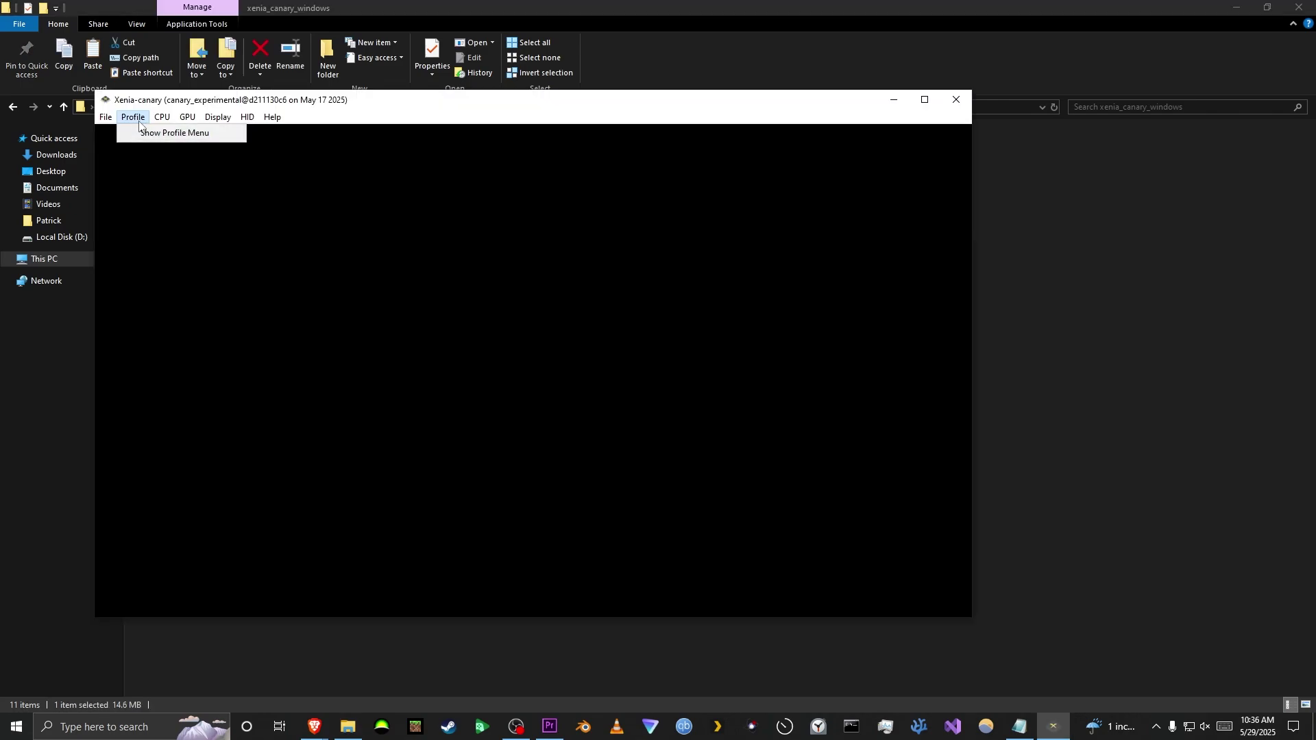
{"action": "left_click", "coordinate": [146, 128]}
{"action": "left_click", "coordinate": [155, 242]}
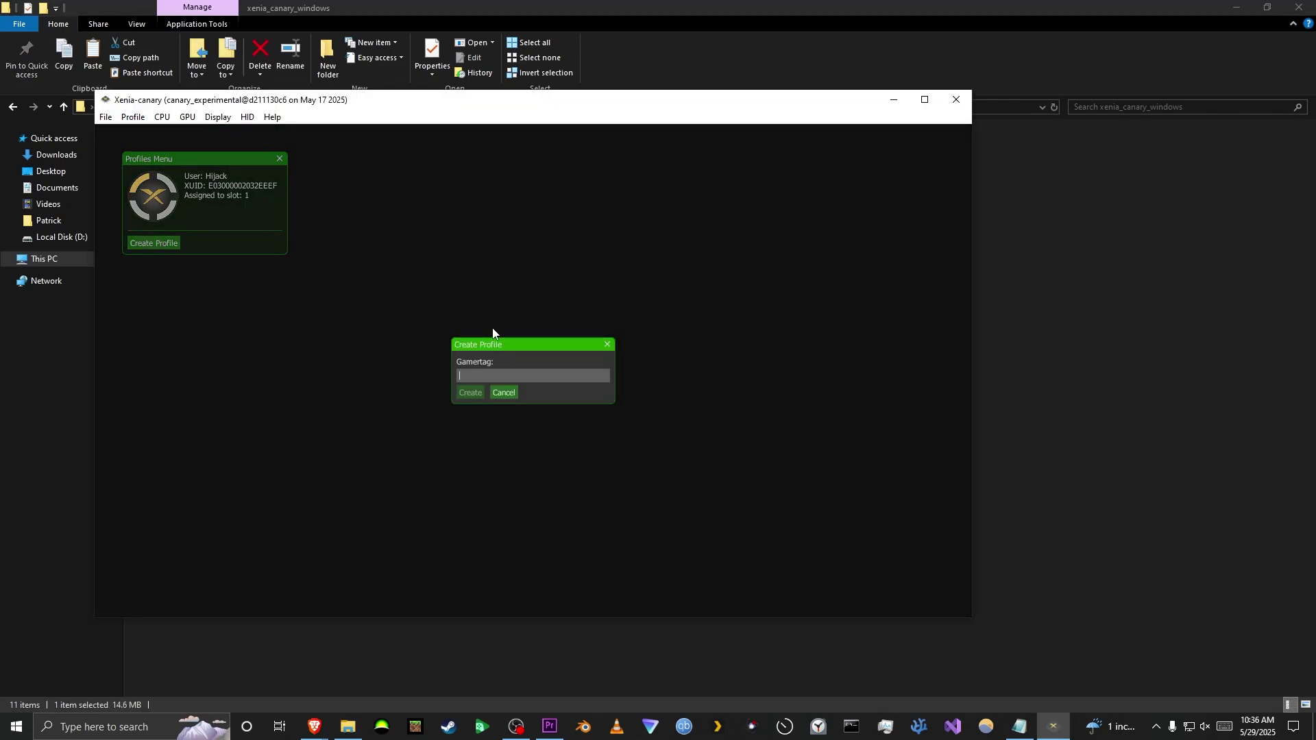
{"action": "type", "text": "Test1"}
{"action": "key", "text": "Return"}
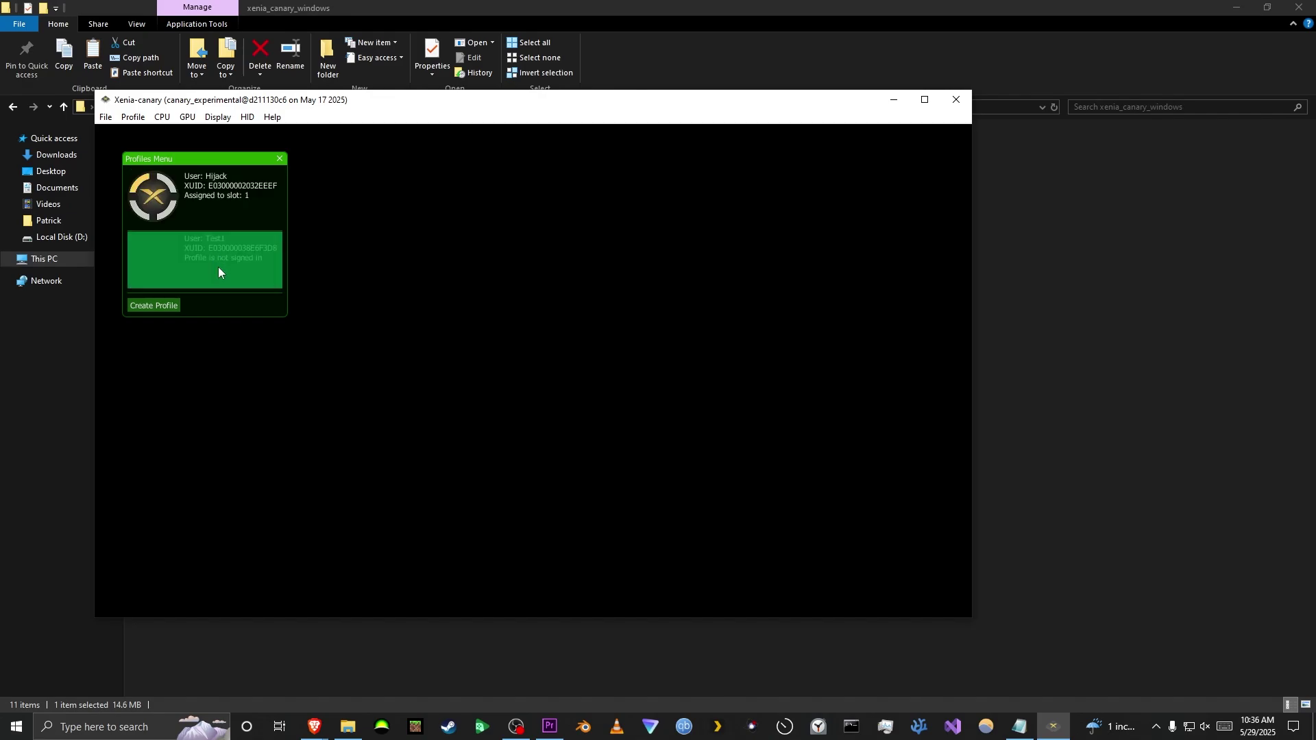
Close Xenia and browse the new profile's FFFE07D1/00010000 folders down to its Account file.
{"action": "left_click", "coordinate": [956, 99]}
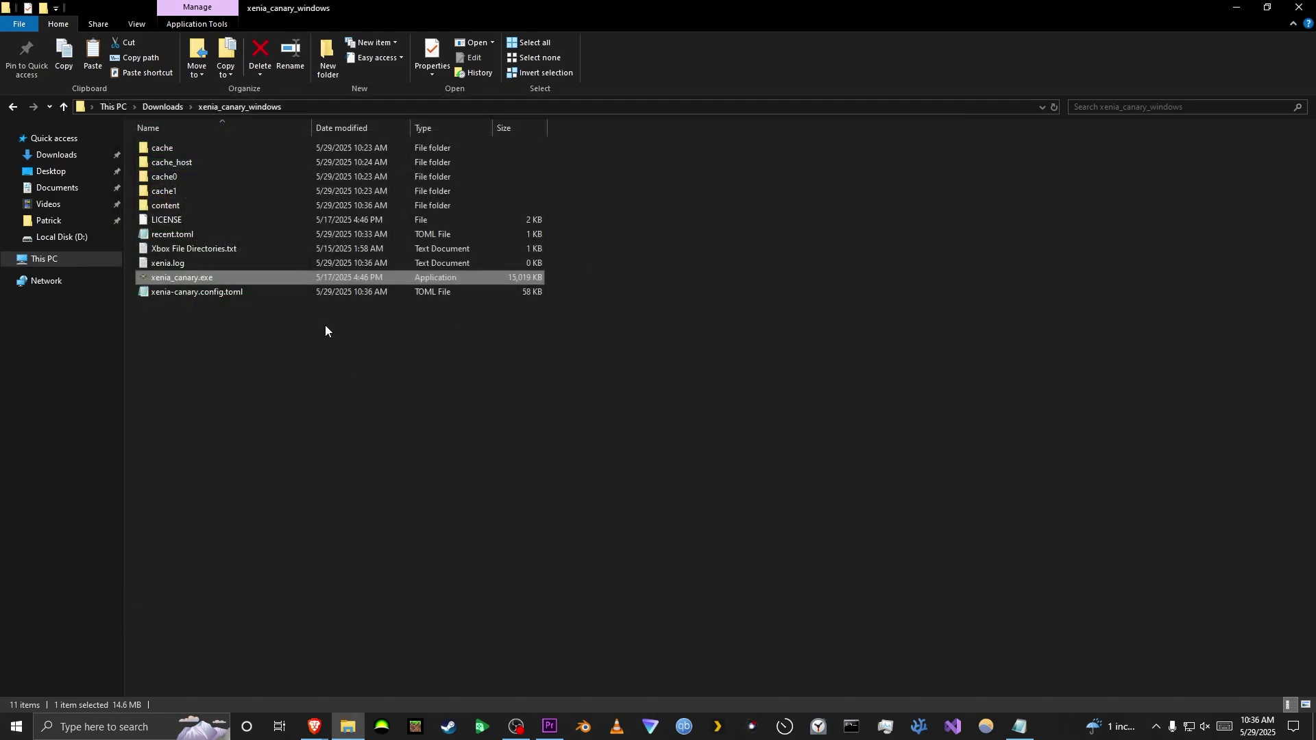
{"action": "double_click", "coordinate": [185, 206]}
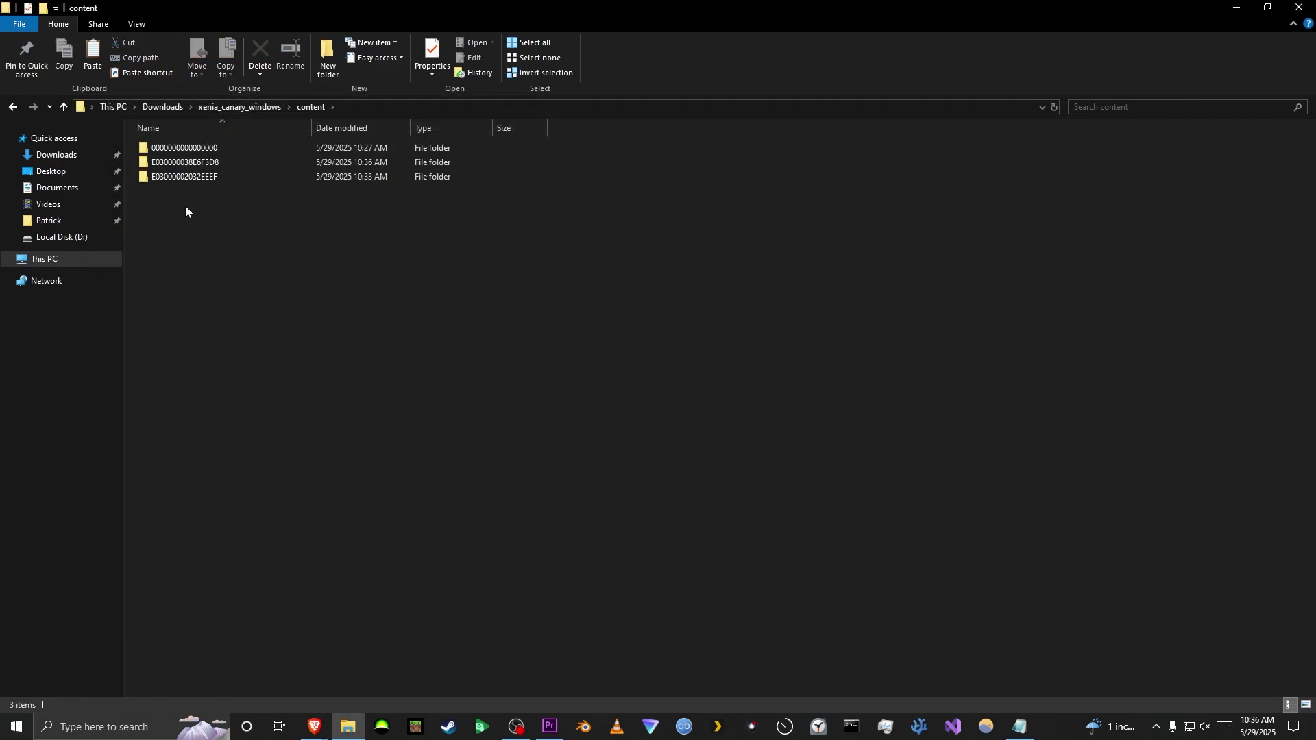
{"action": "double_click", "coordinate": [221, 163]}
{"action": "double_click", "coordinate": [200, 146]}
{"action": "double_click", "coordinate": [186, 147]}
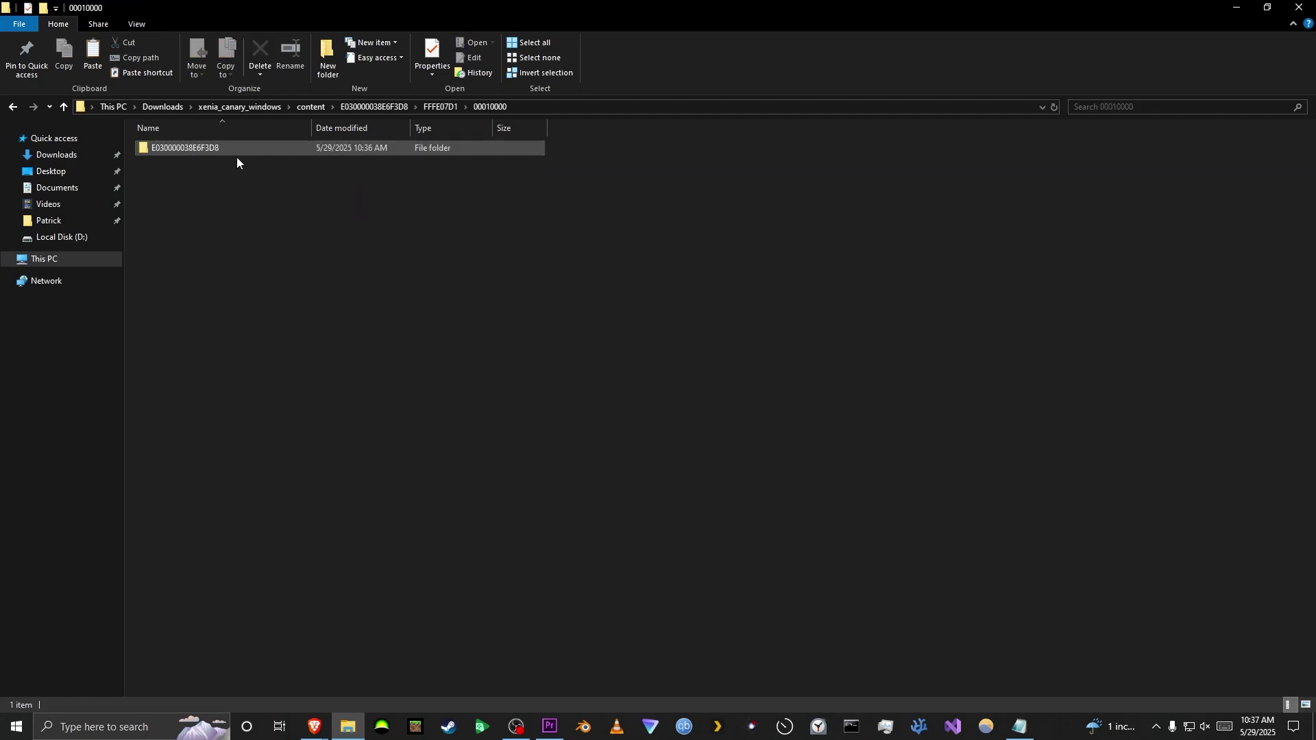
{"action": "double_click", "coordinate": [242, 152]}
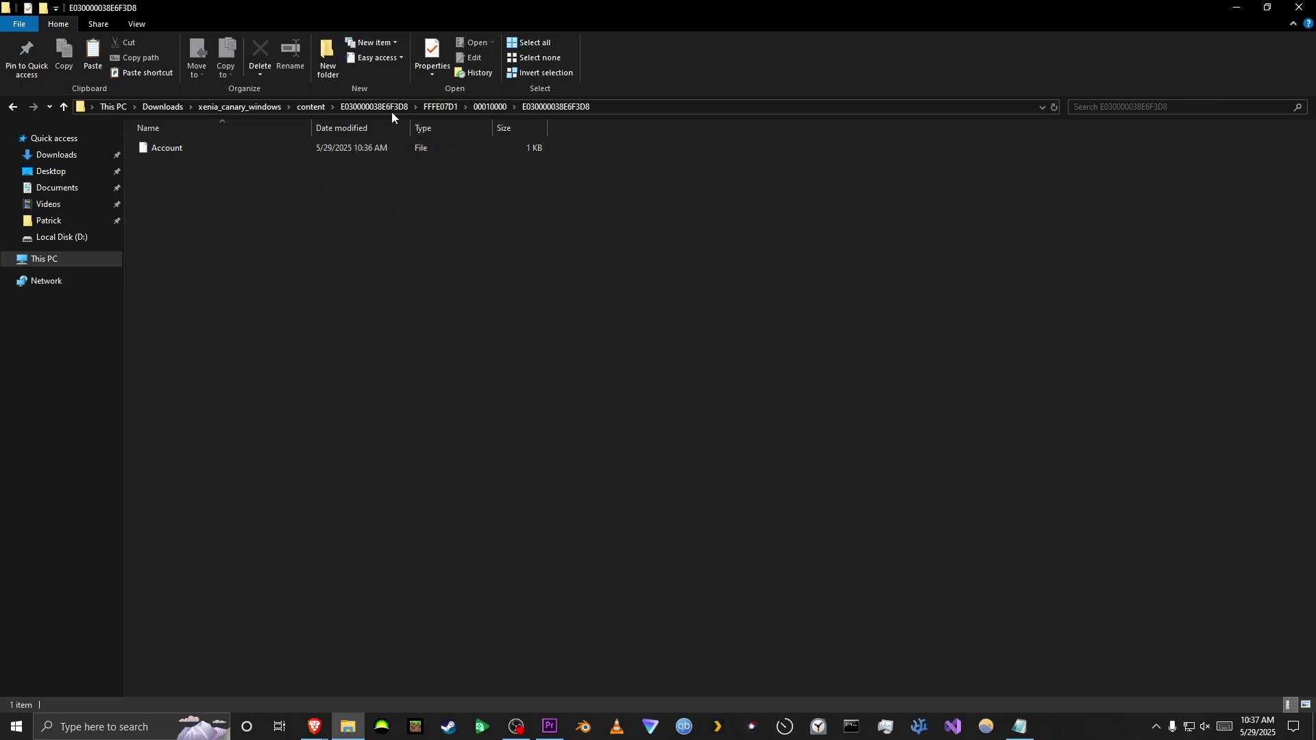
{"action": "left_click", "coordinate": [366, 109]}
{"action": "left_click", "coordinate": [310, 107]}
{"action": "left_click", "coordinate": [264, 203]}
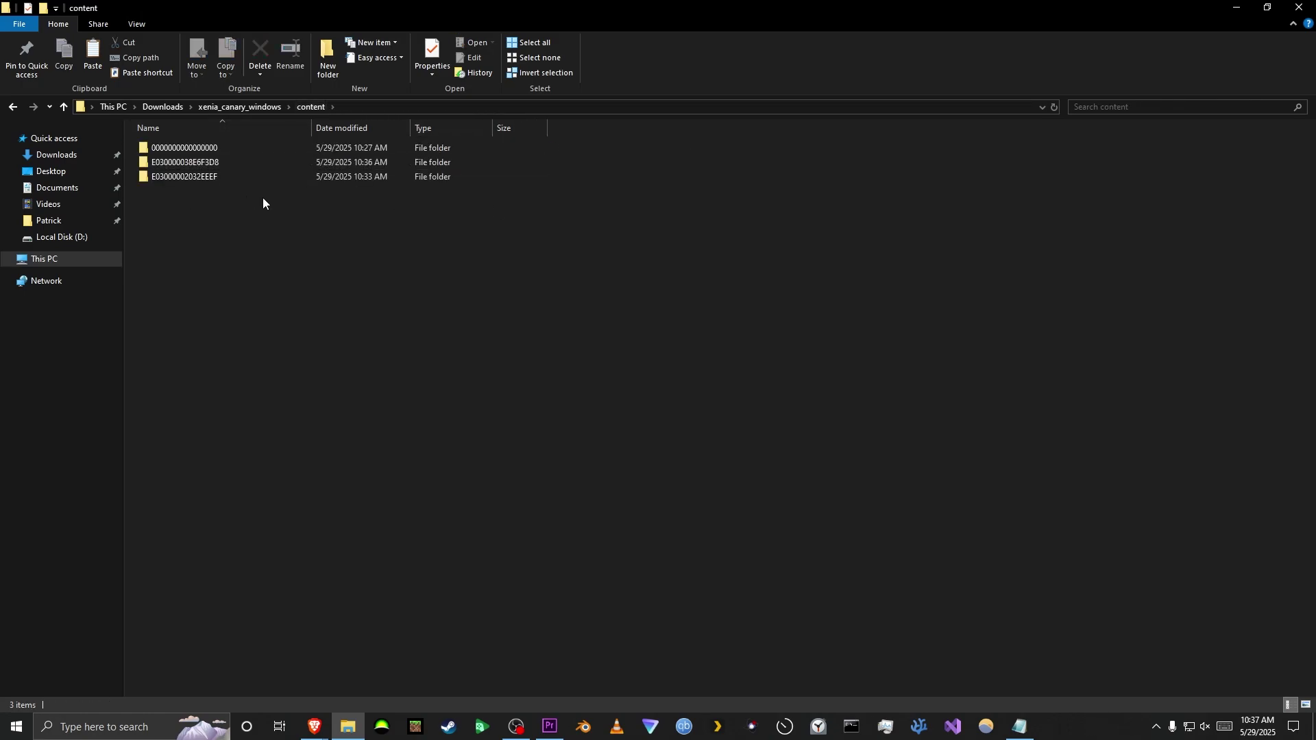
Inspect the original profile's Save20250529143340.bin world in 584111F7/00000001, then return to Downloads.
{"action": "double_click", "coordinate": [219, 179]}
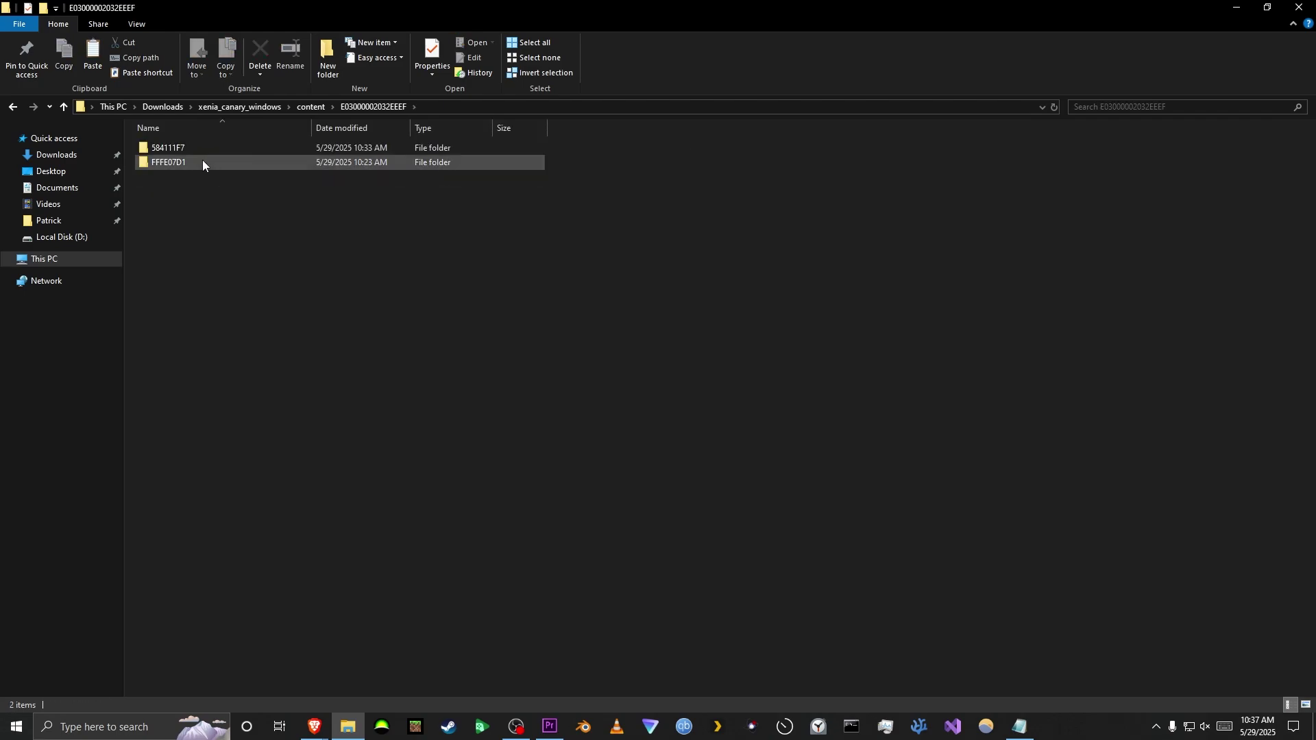
{"action": "double_click", "coordinate": [161, 151]}
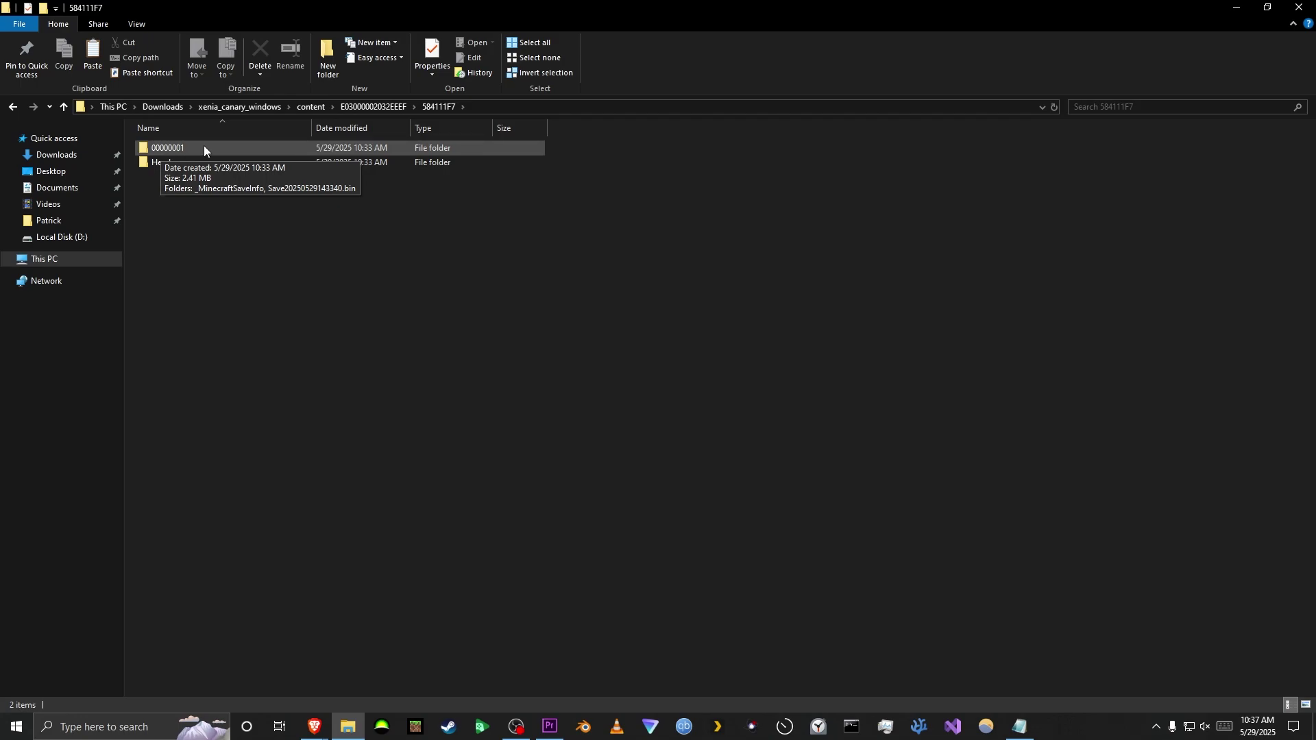
{"action": "double_click", "coordinate": [204, 150]}
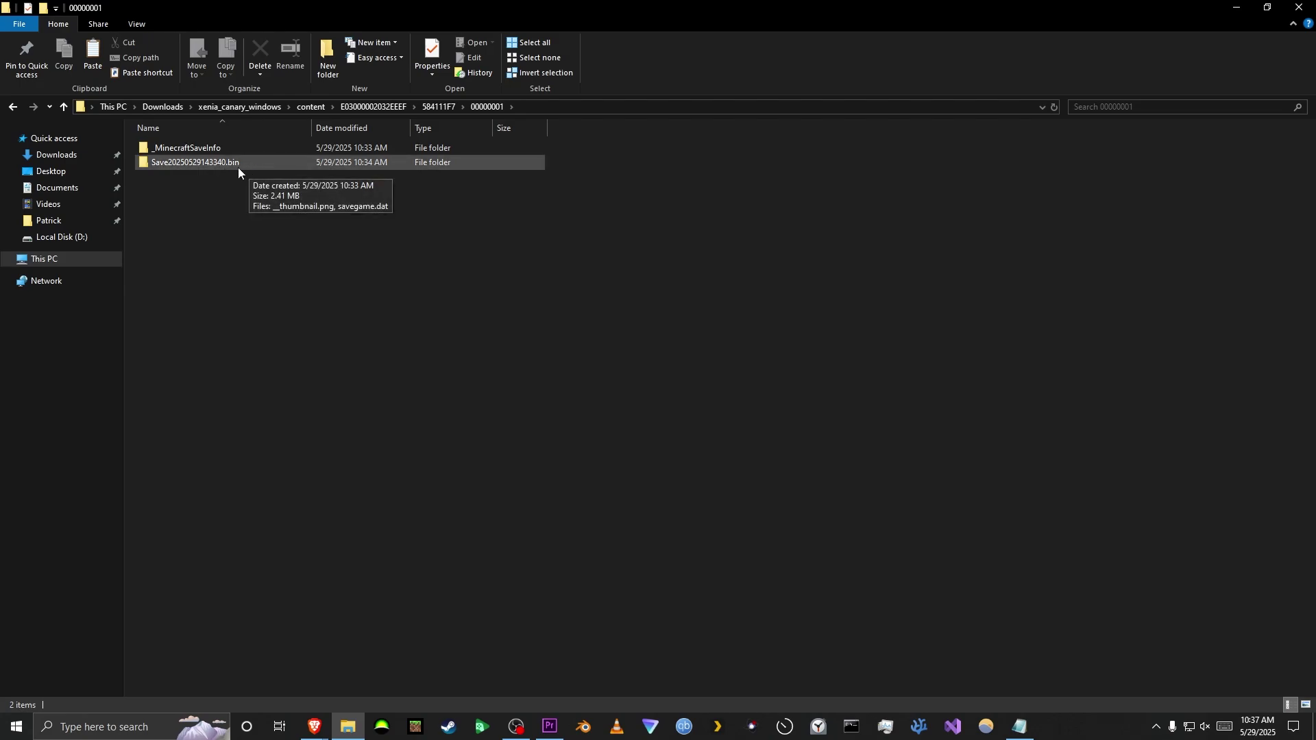
{"action": "double_click", "coordinate": [241, 170]}
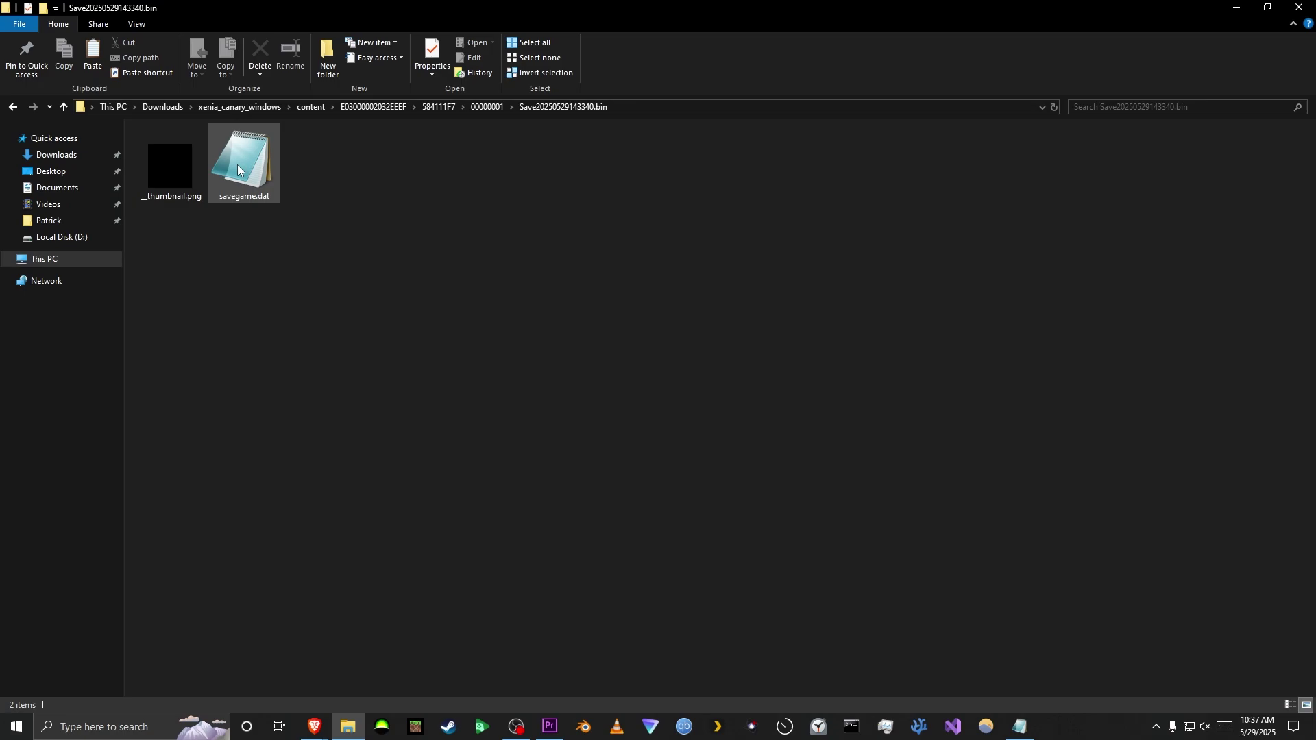
{"action": "left_click", "coordinate": [485, 107]}
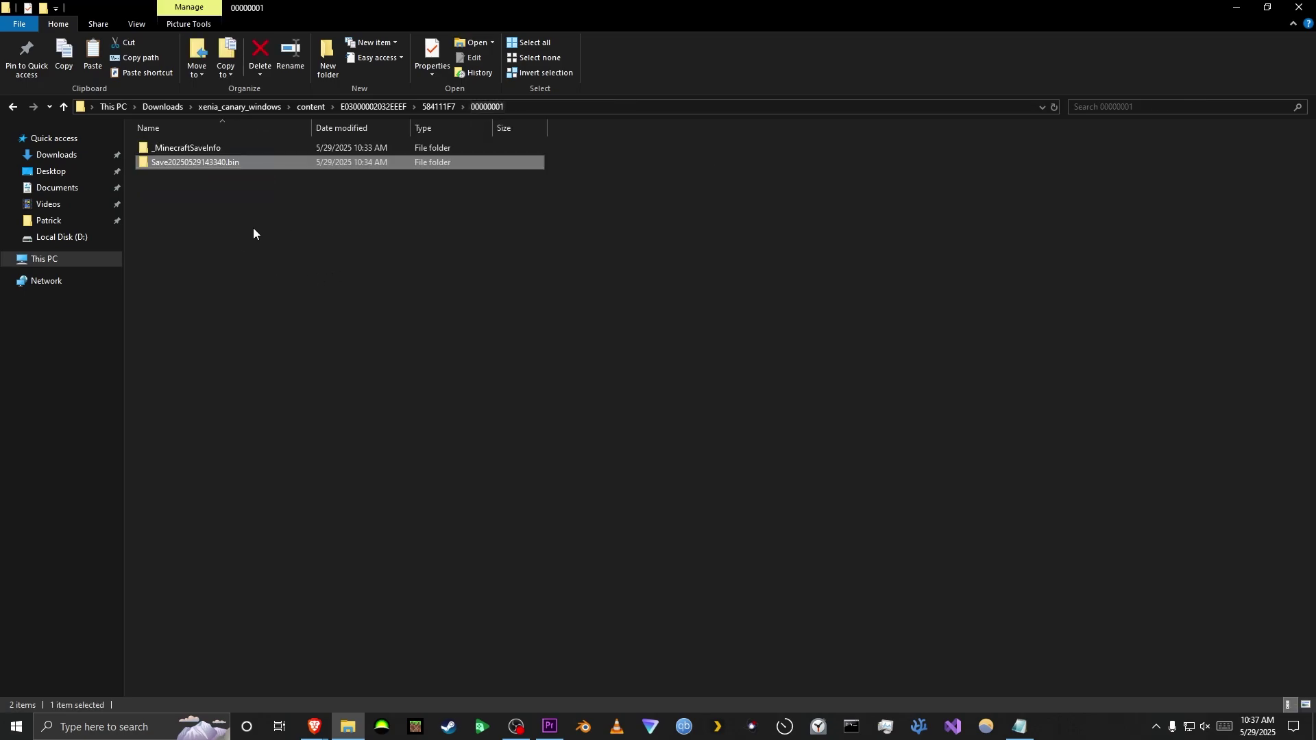
{"action": "double_click", "coordinate": [231, 166]}
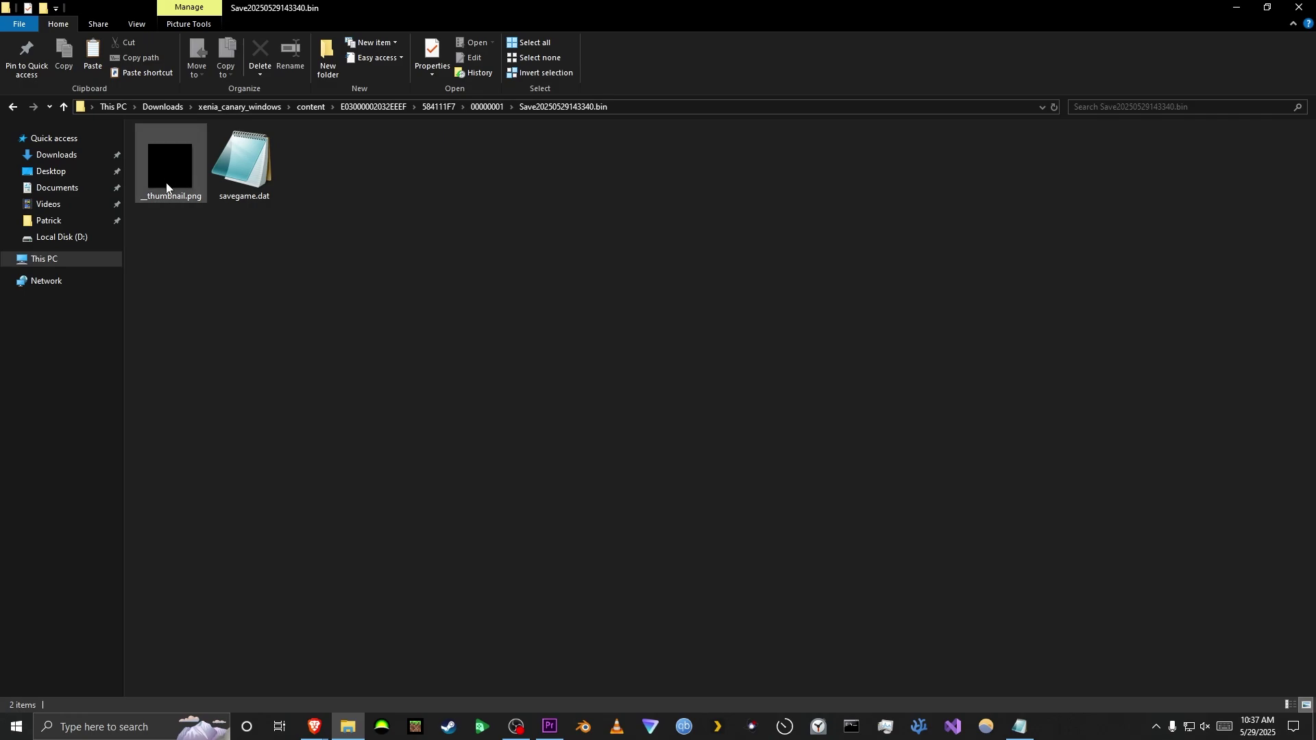
{"action": "key", "text": "alt+Left"}
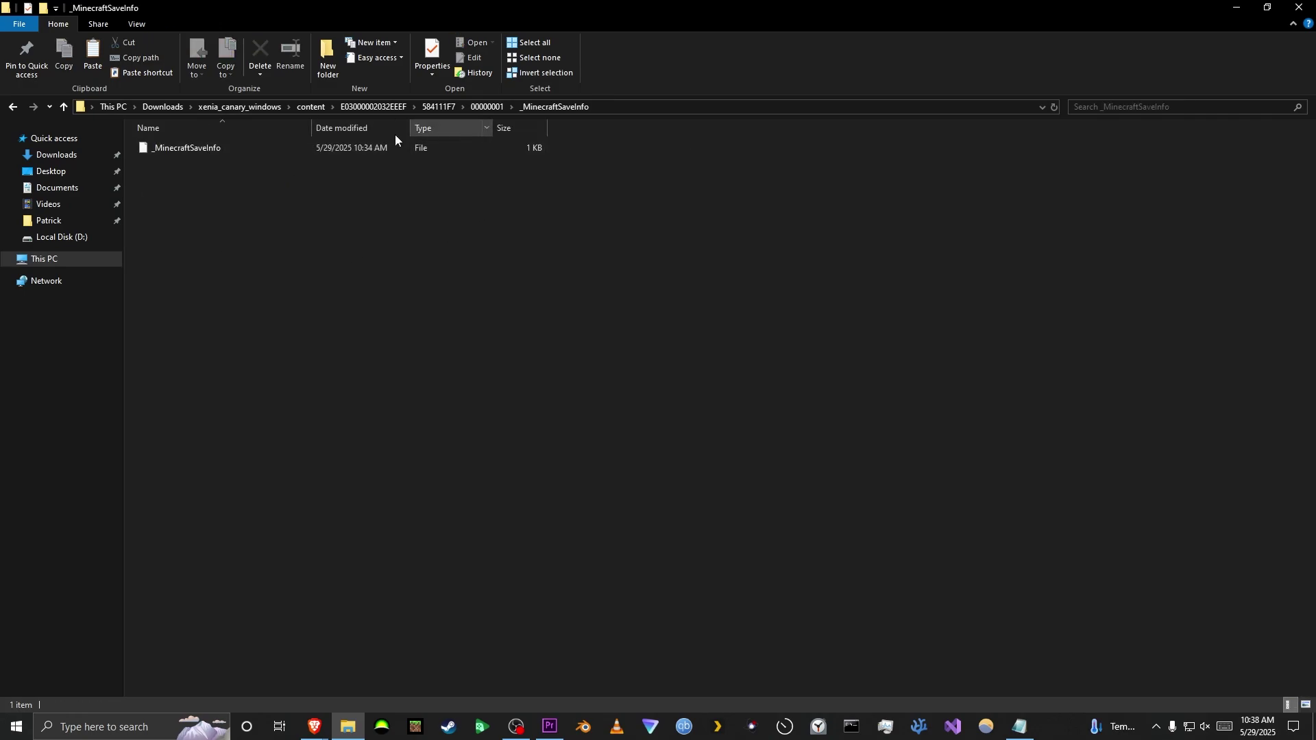
{"action": "left_click", "coordinate": [483, 107]}
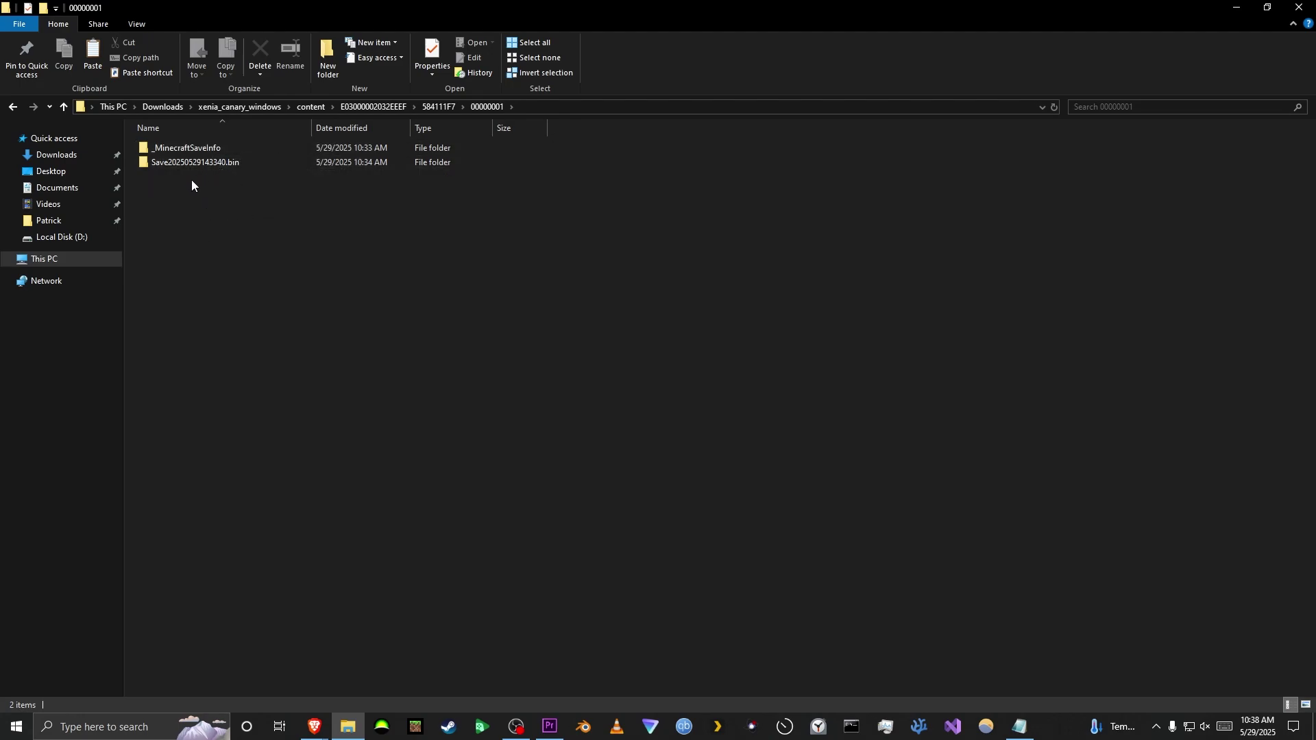
{"action": "key", "text": "alt+Left"}
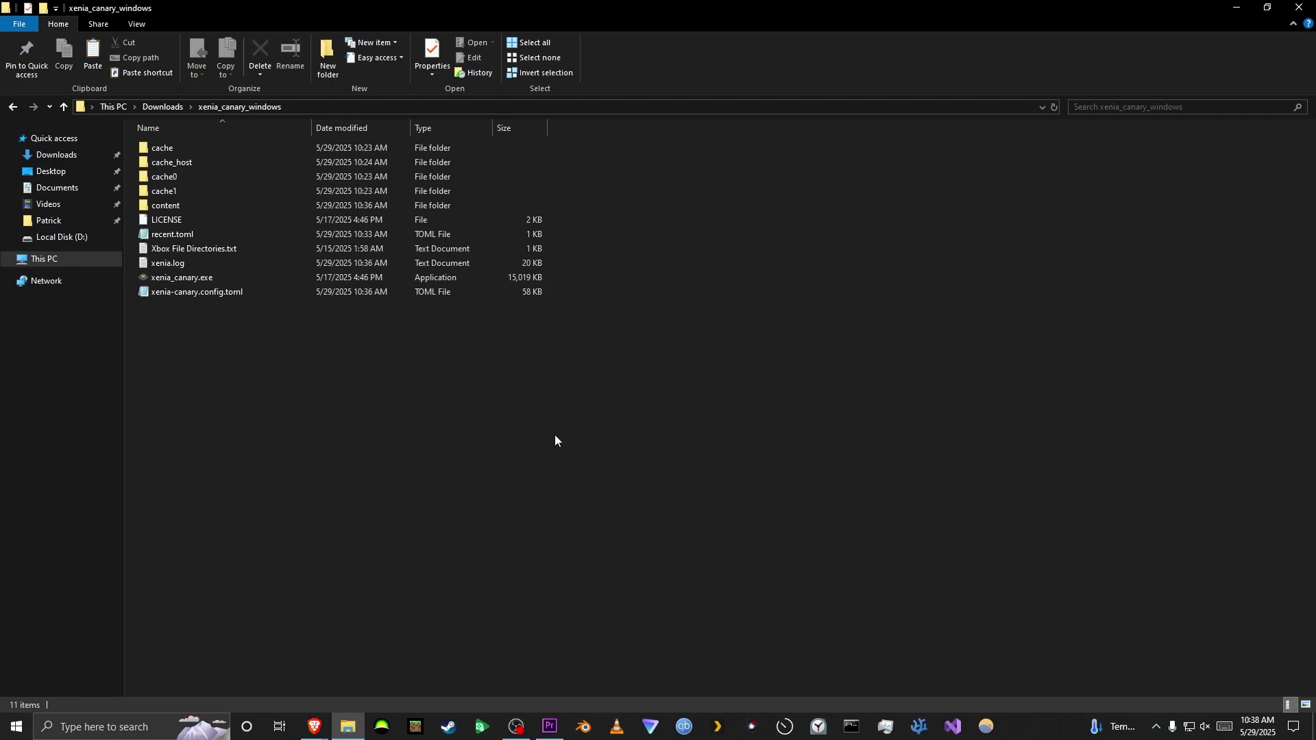
{"action": "key", "text": "alt+Left"}
Extract xenia_manager.zip into a xenia_manager folder and run XeniaManager.DesktopApp.exe.
{"action": "right_click", "coordinate": [346, 476]}
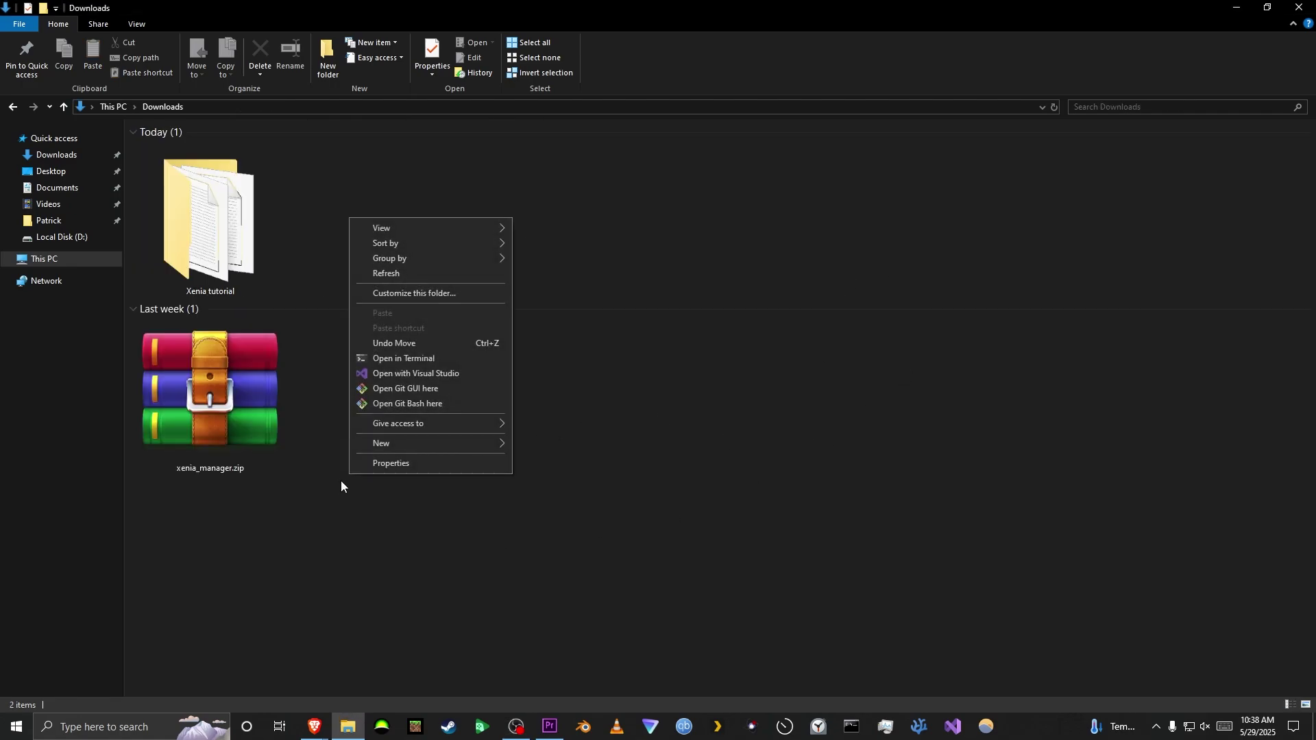
{"action": "left_click", "coordinate": [336, 495]}
{"action": "right_click", "coordinate": [175, 390]}
{"action": "left_click", "coordinate": [278, 460]}
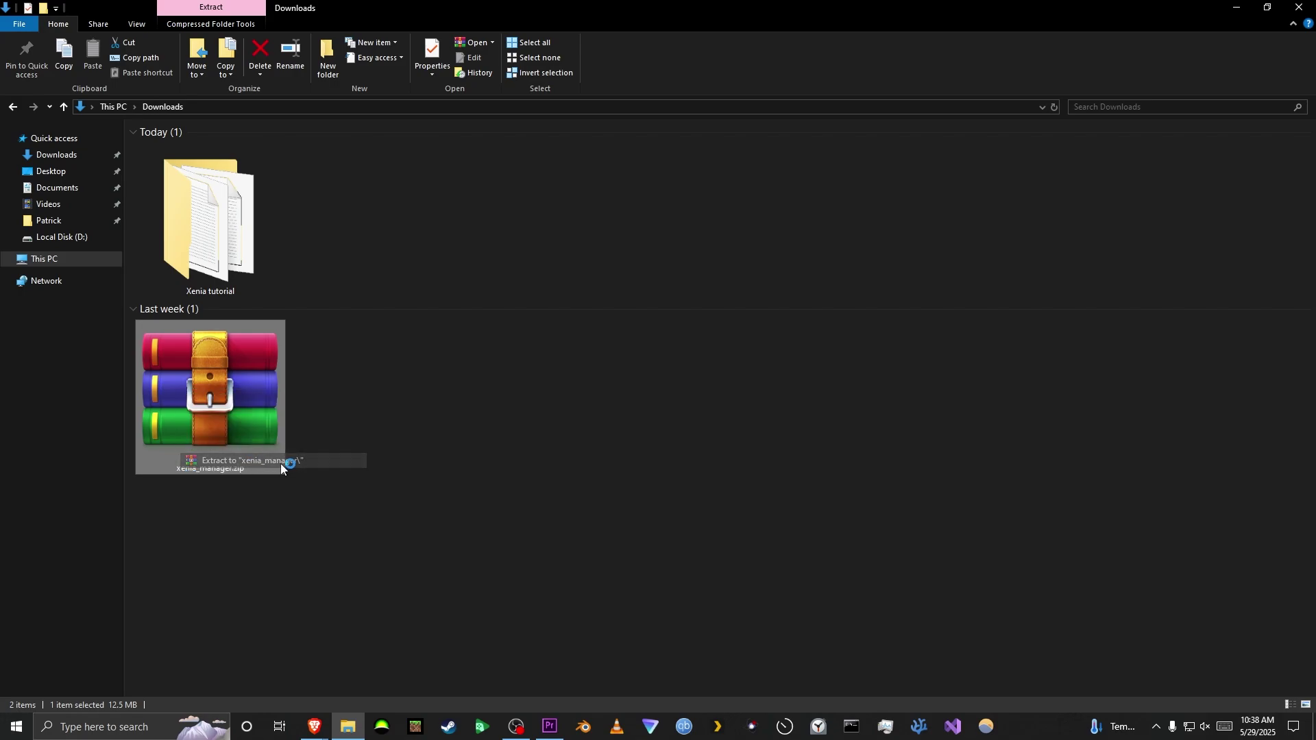
{"action": "double_click", "coordinate": [380, 248]}
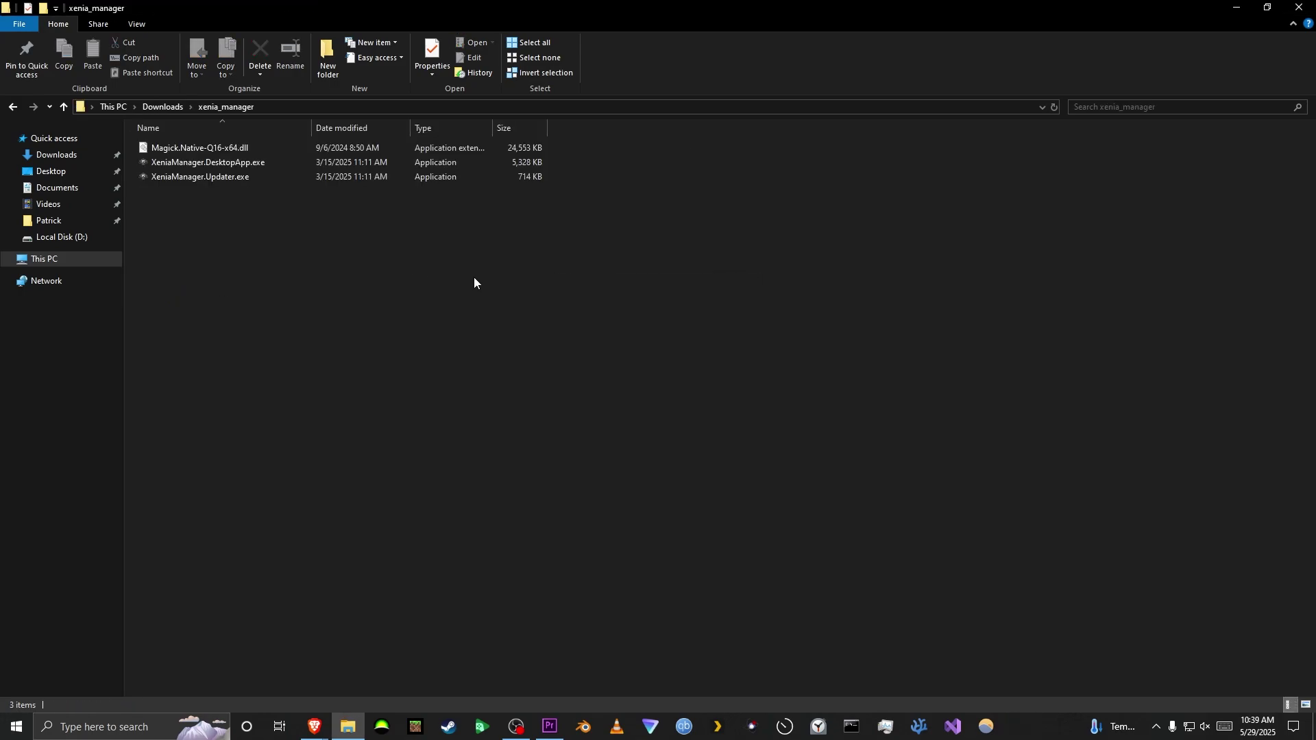
{"action": "double_click", "coordinate": [216, 164]}
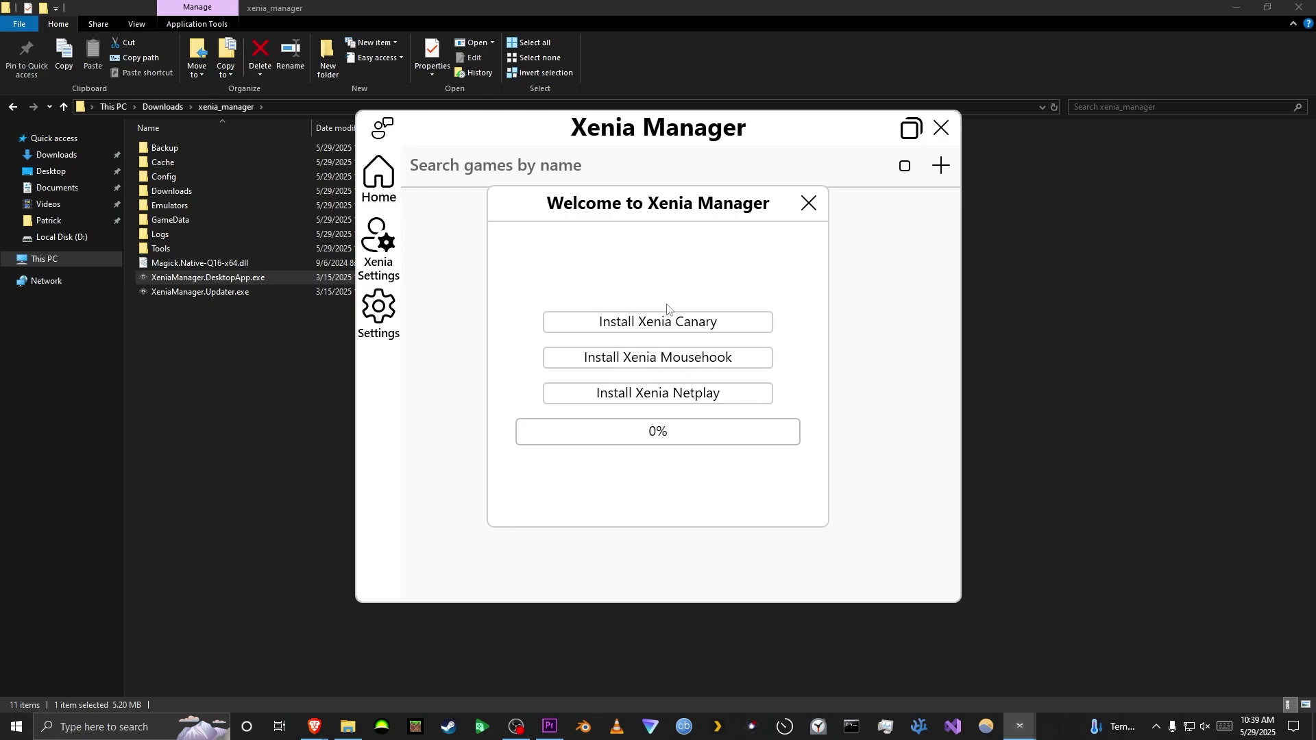
Install Xenia Canary, creating a player profile with a gamertag, then dismiss the completion and welcome dialogs.
{"action": "left_click", "coordinate": [676, 322]}
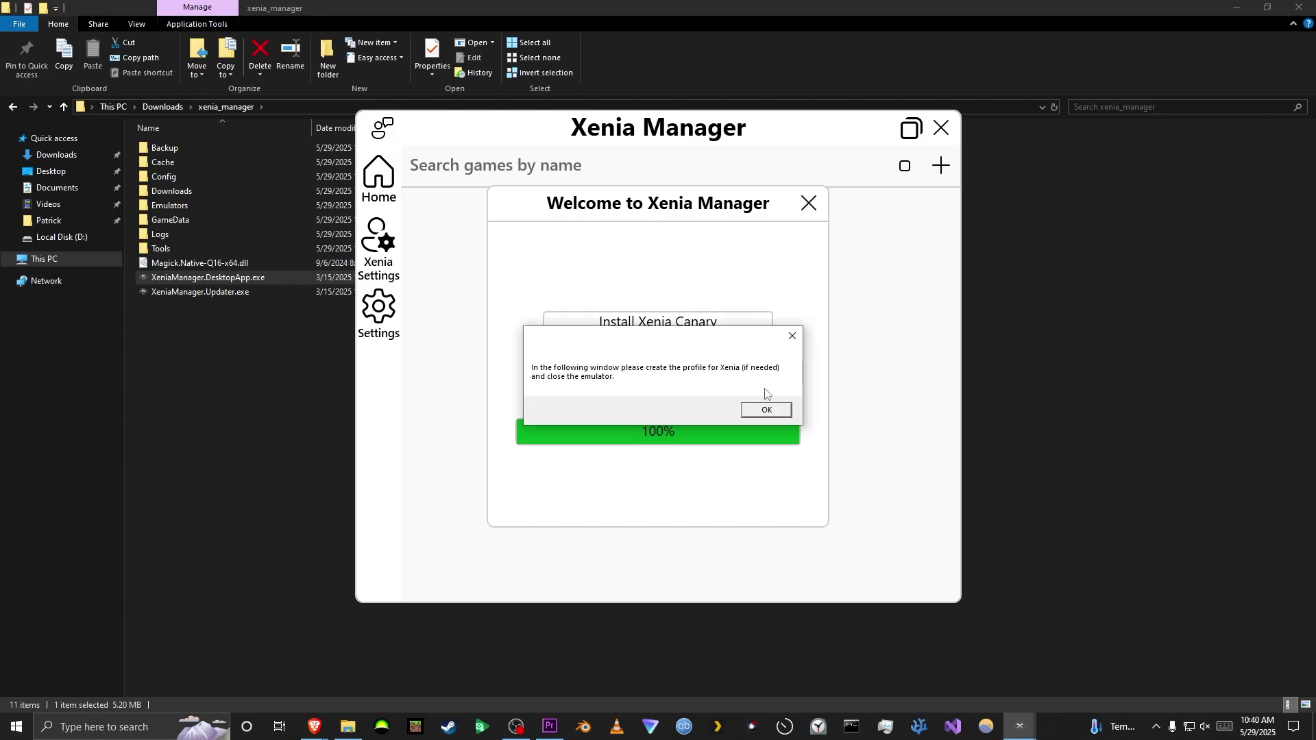
{"action": "left_click", "coordinate": [764, 411]}
{"action": "key", "text": "Return"}
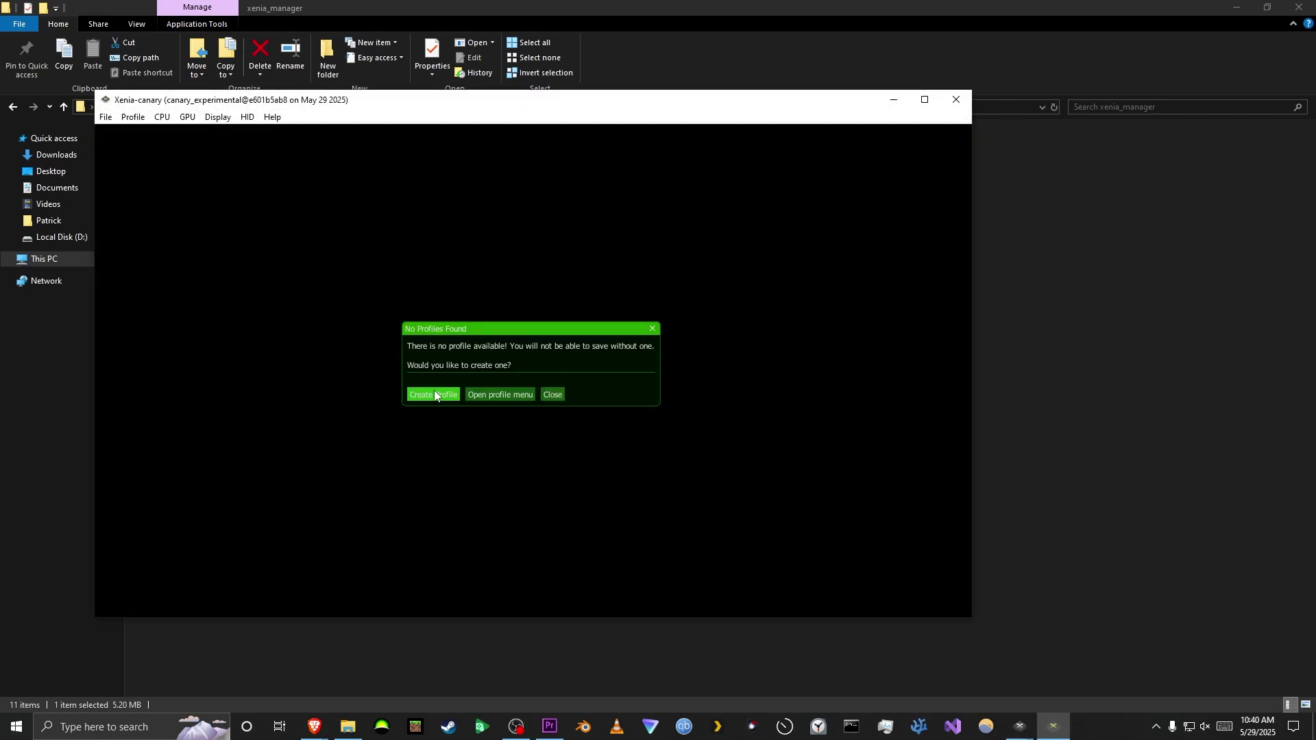
{"action": "type", "text": "Pat"}
{"action": "key", "text": "Return"}
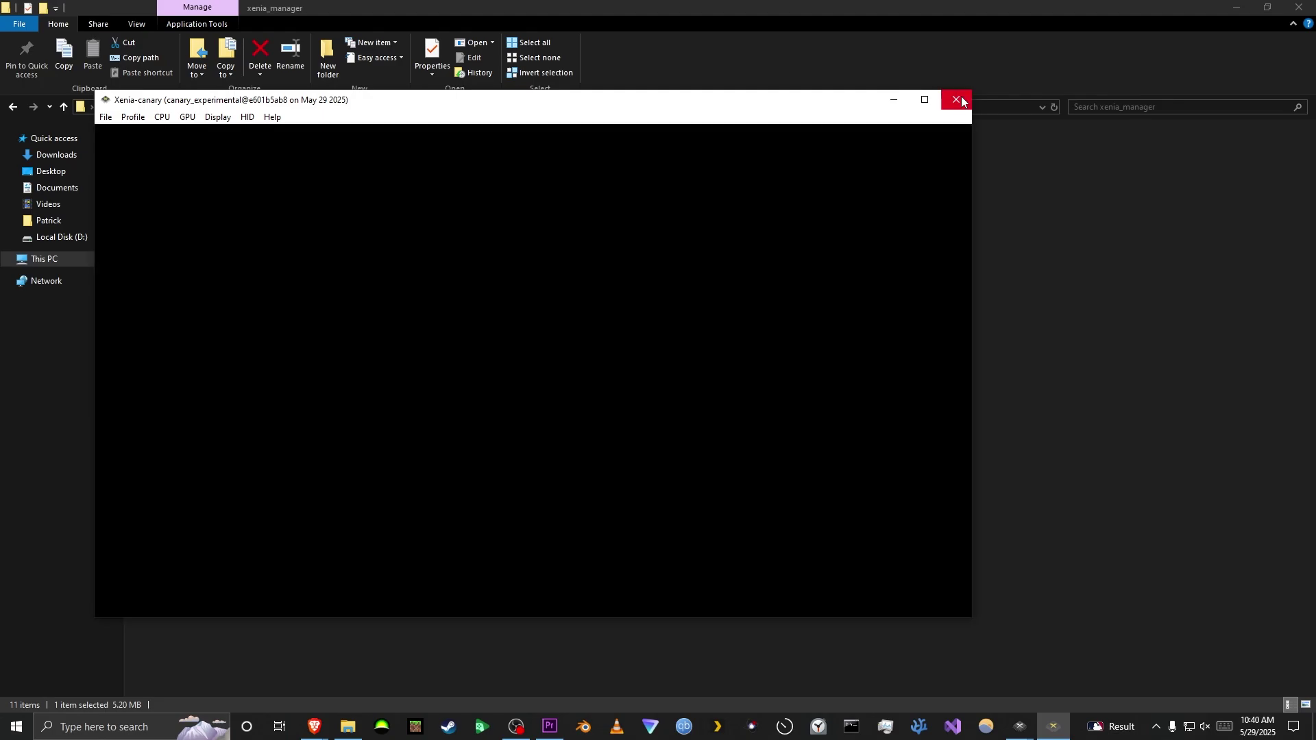
{"action": "left_click", "coordinate": [963, 102]}
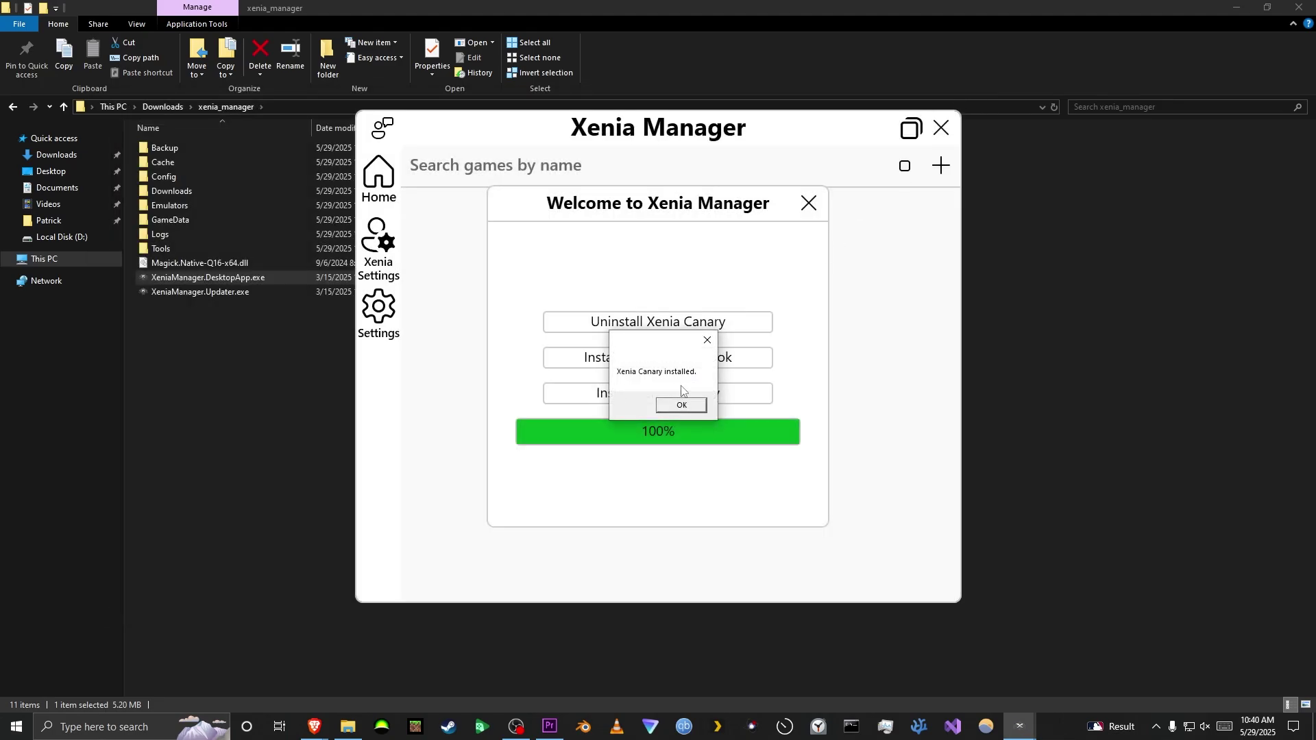
{"action": "left_click", "coordinate": [686, 408]}
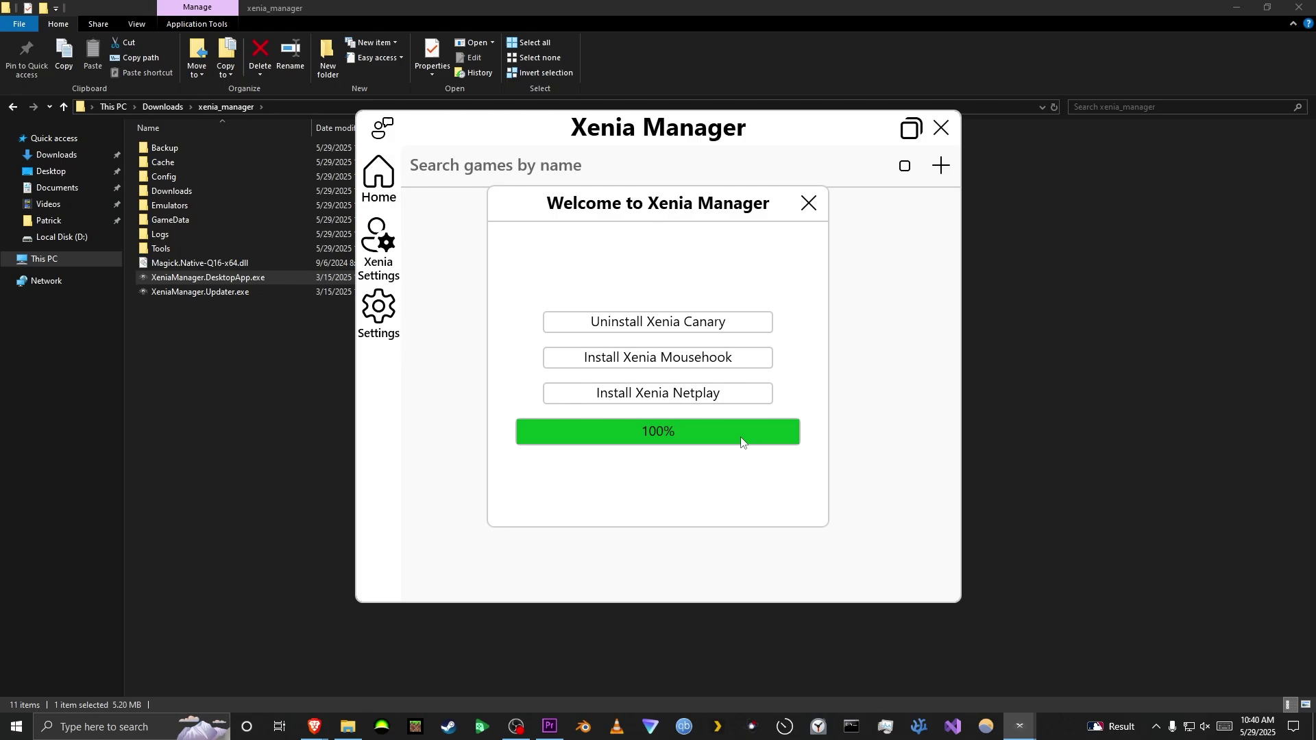
{"action": "left_click", "coordinate": [809, 203]}
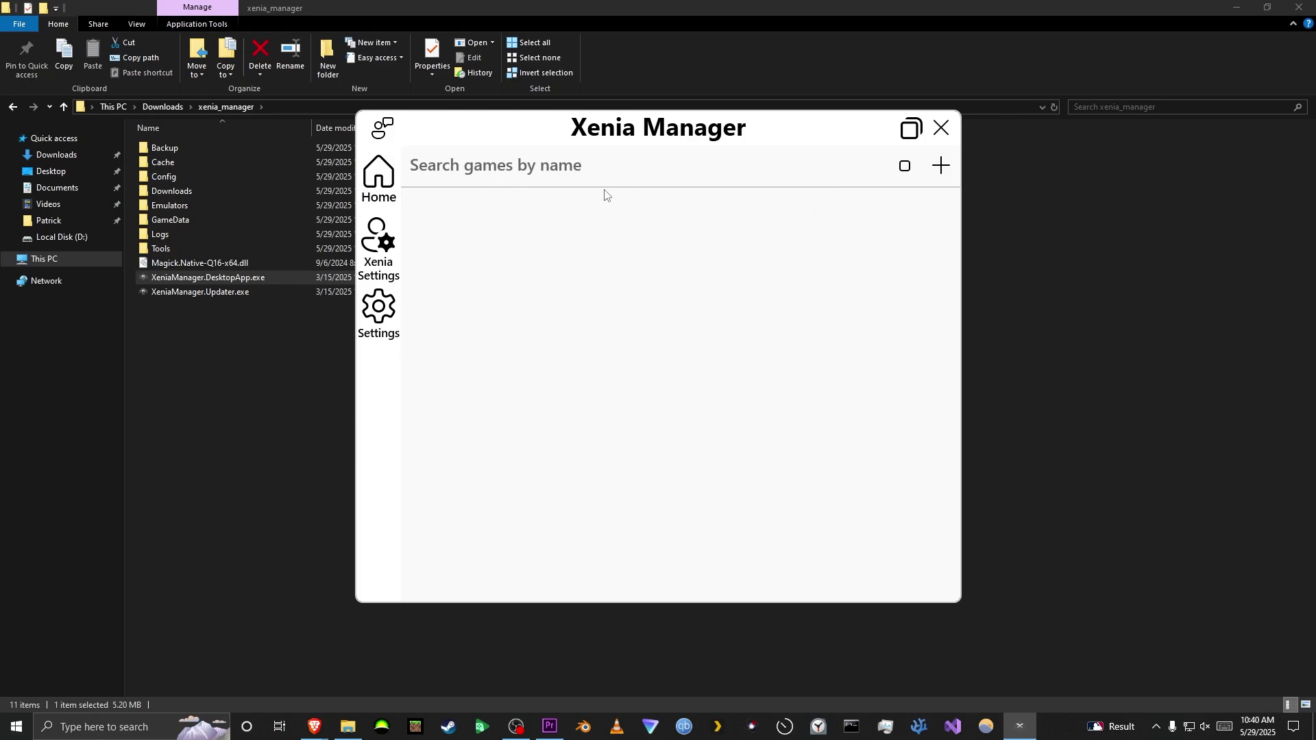
Add the Minecraft Xbox 360 Edition file, matched to Minecraft: Xbox 360 Edition, then test-launch and close it.
{"action": "left_click", "coordinate": [941, 167]}
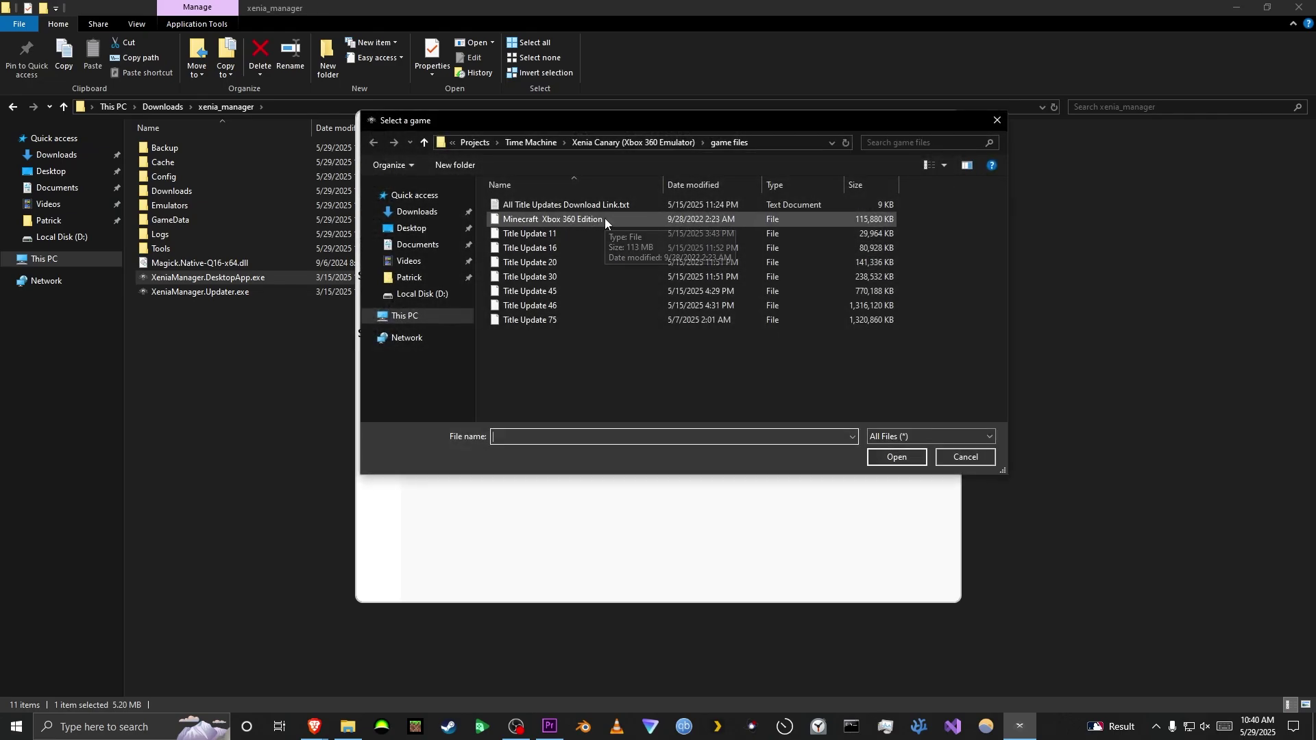
{"action": "double_click", "coordinate": [604, 218]}
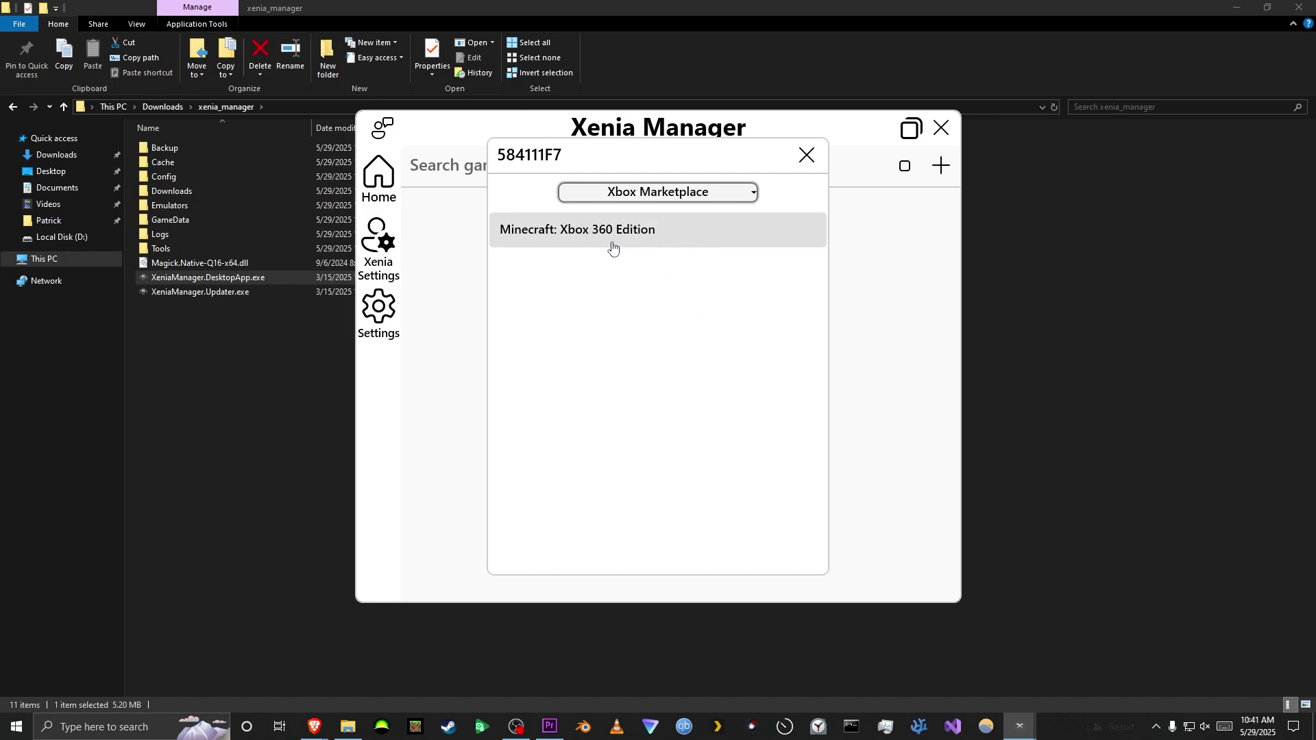
{"action": "left_click", "coordinate": [681, 244]}
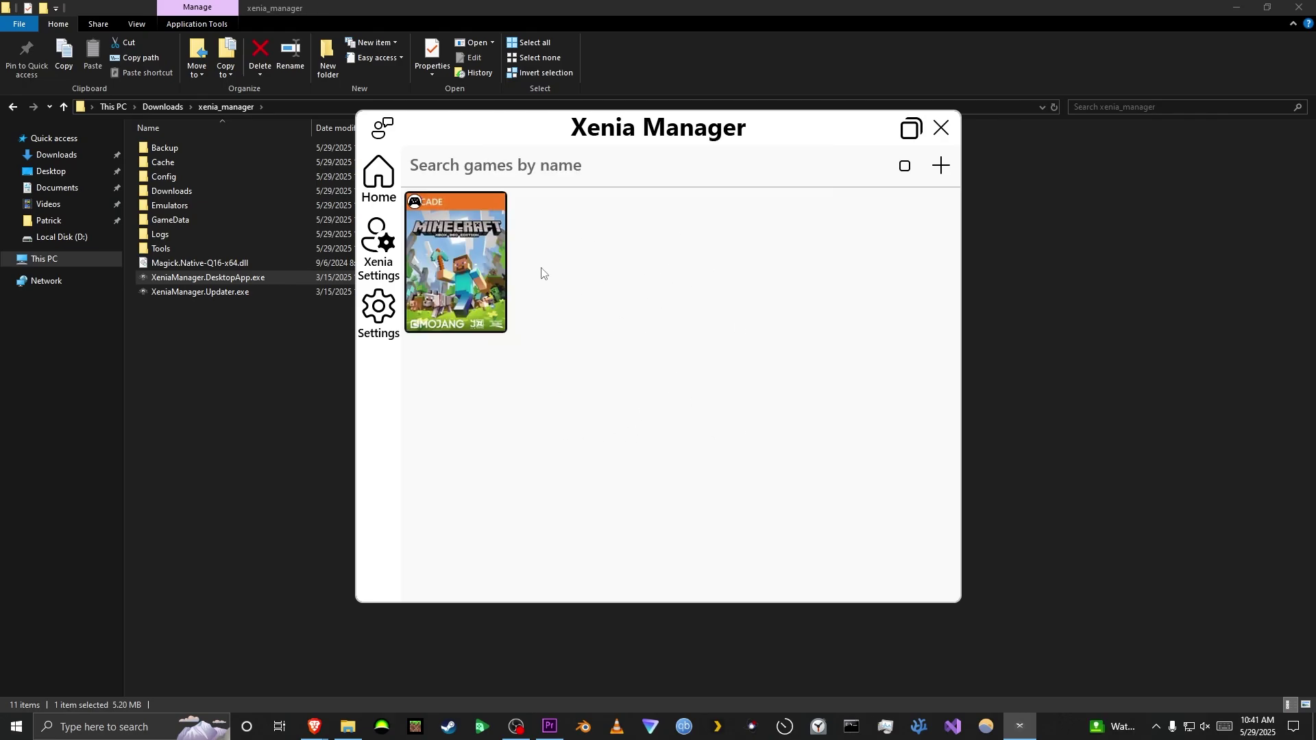
{"action": "left_click", "coordinate": [458, 263]}
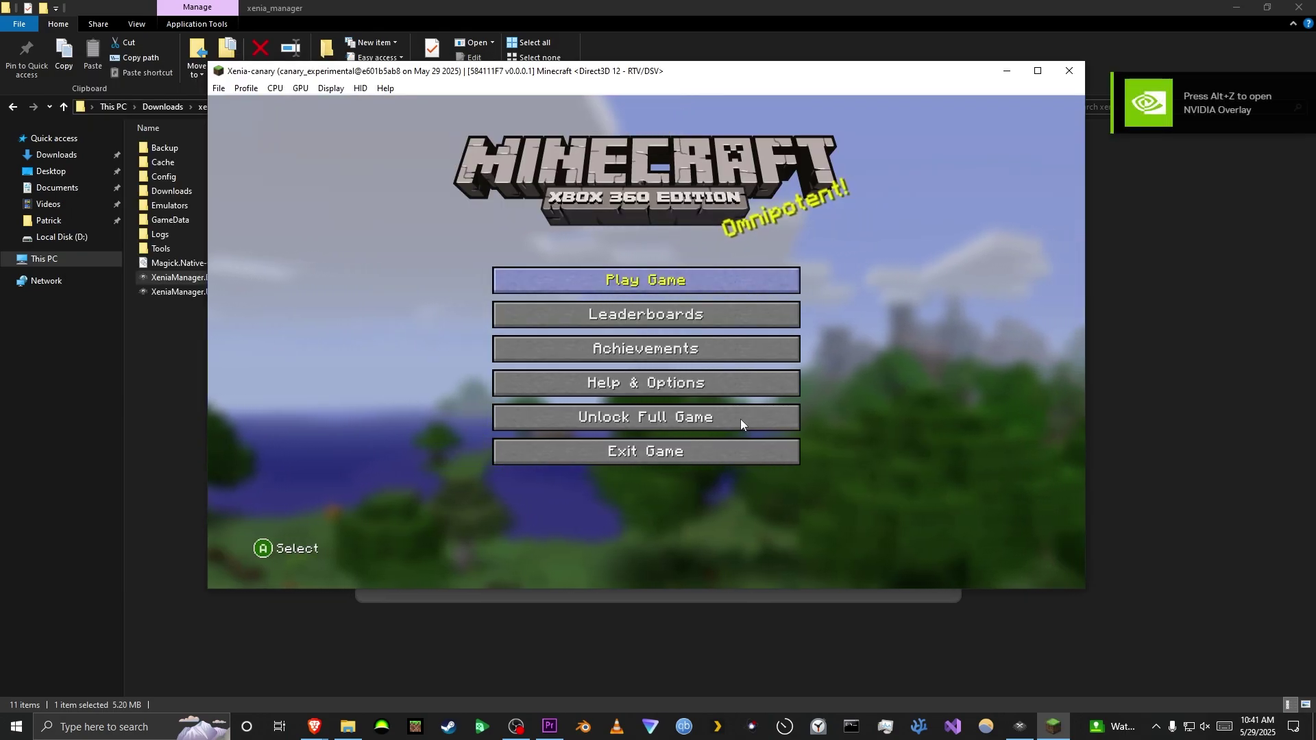
{"action": "left_click", "coordinate": [1069, 71]}
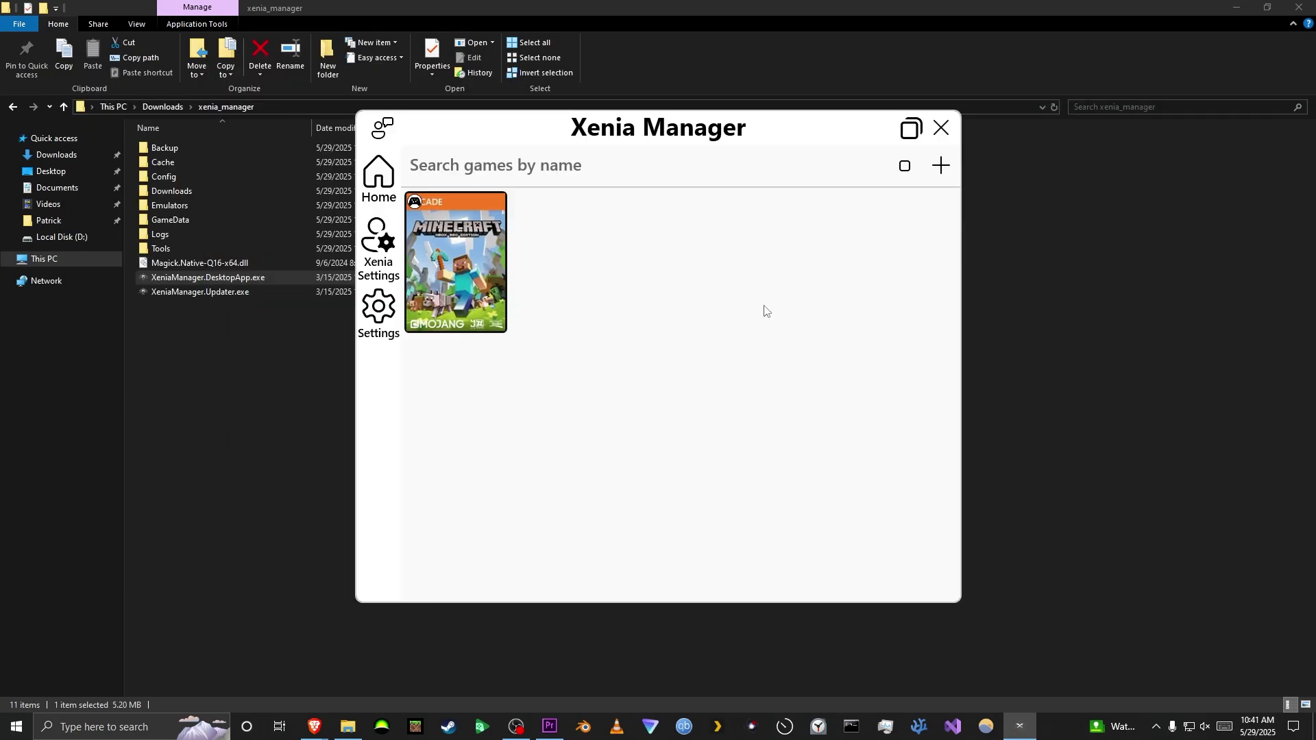
Browse the Emulators and Xenia Canary folders in File Explorer, then return to Xenia Manager.
{"action": "double_click", "coordinate": [185, 205]}
{"action": "double_click", "coordinate": [192, 148]}
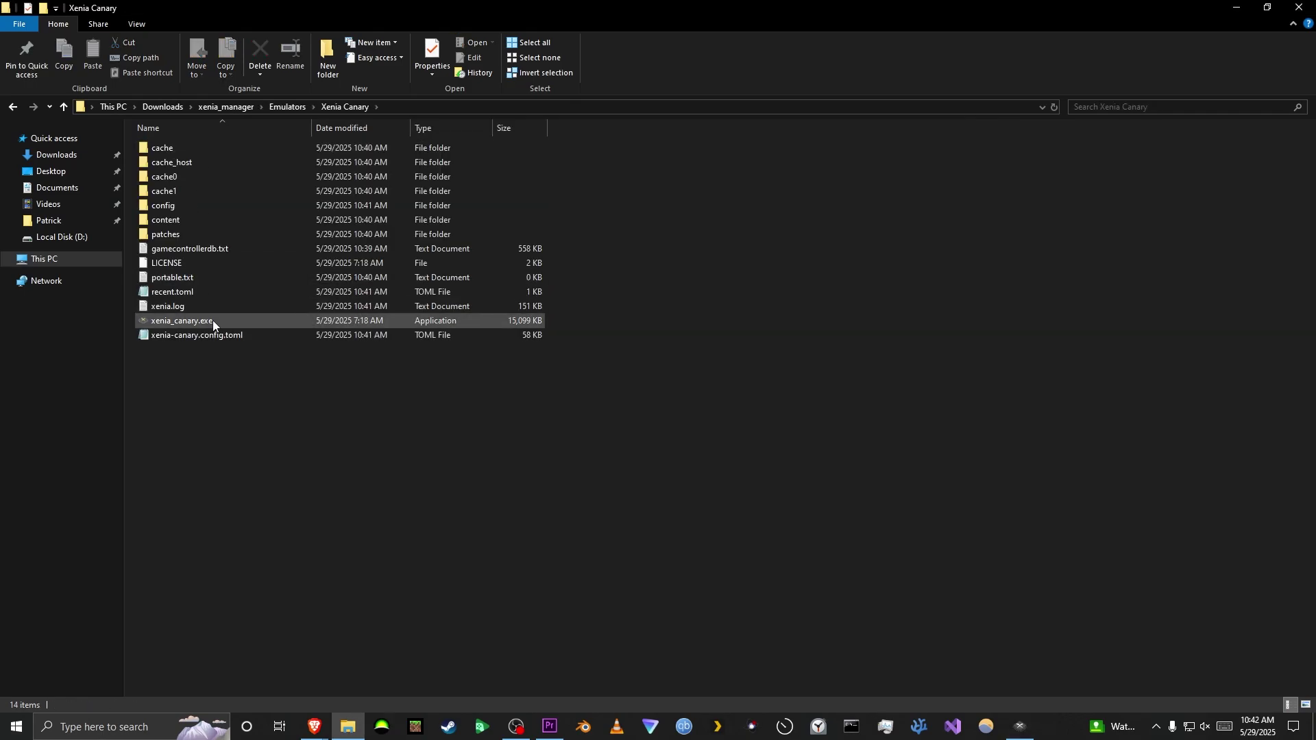
{"action": "left_click", "coordinate": [231, 107]}
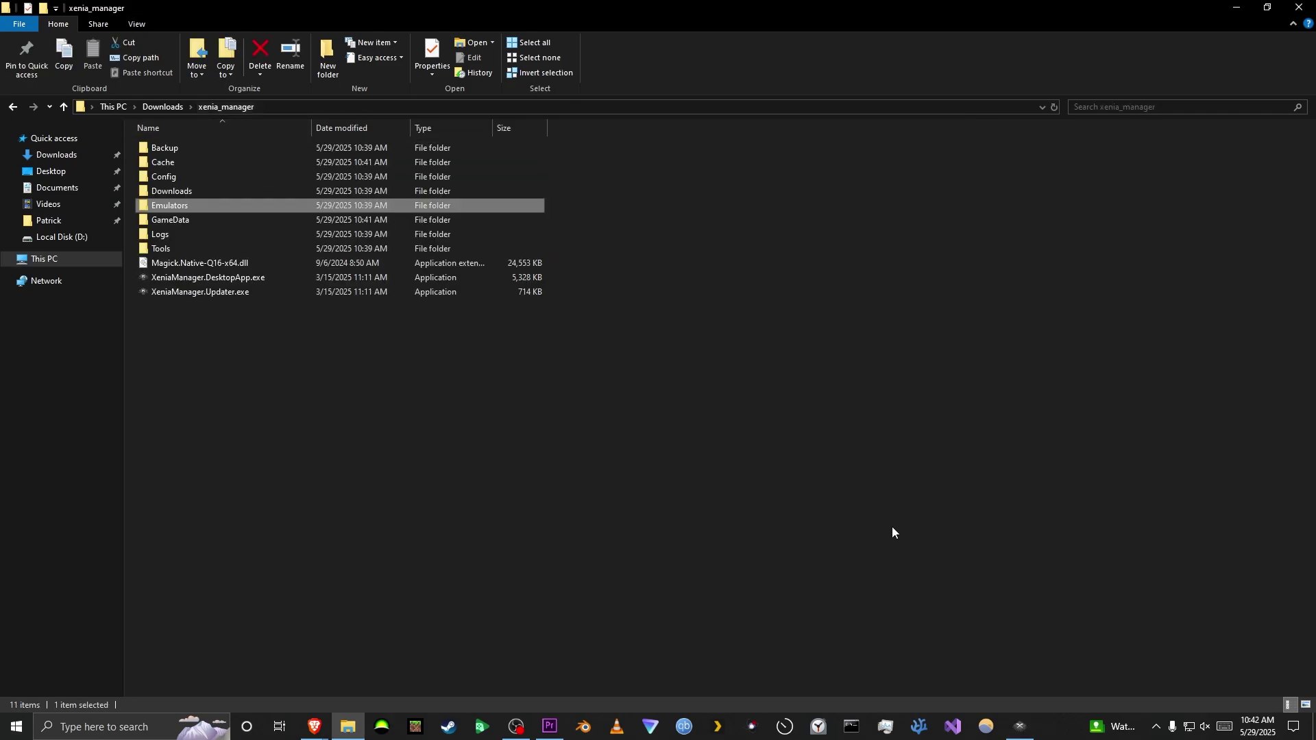
{"action": "left_click", "coordinate": [893, 532]}
{"action": "key", "text": "alt+Tab"}
In Minecraft's settings profile, set License Mask to First License and save.
{"action": "left_click", "coordinate": [389, 270]}
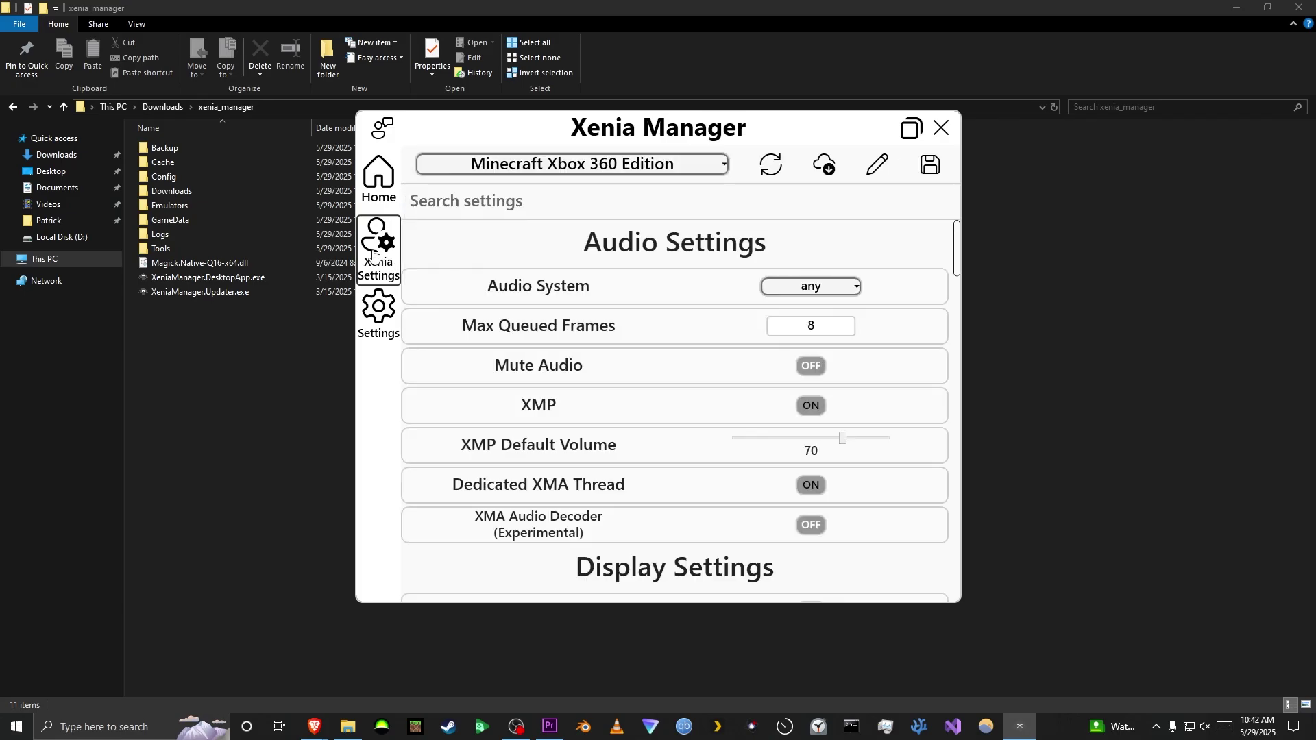
{"action": "left_click", "coordinate": [555, 165]}
{"action": "left_click", "coordinate": [685, 164]}
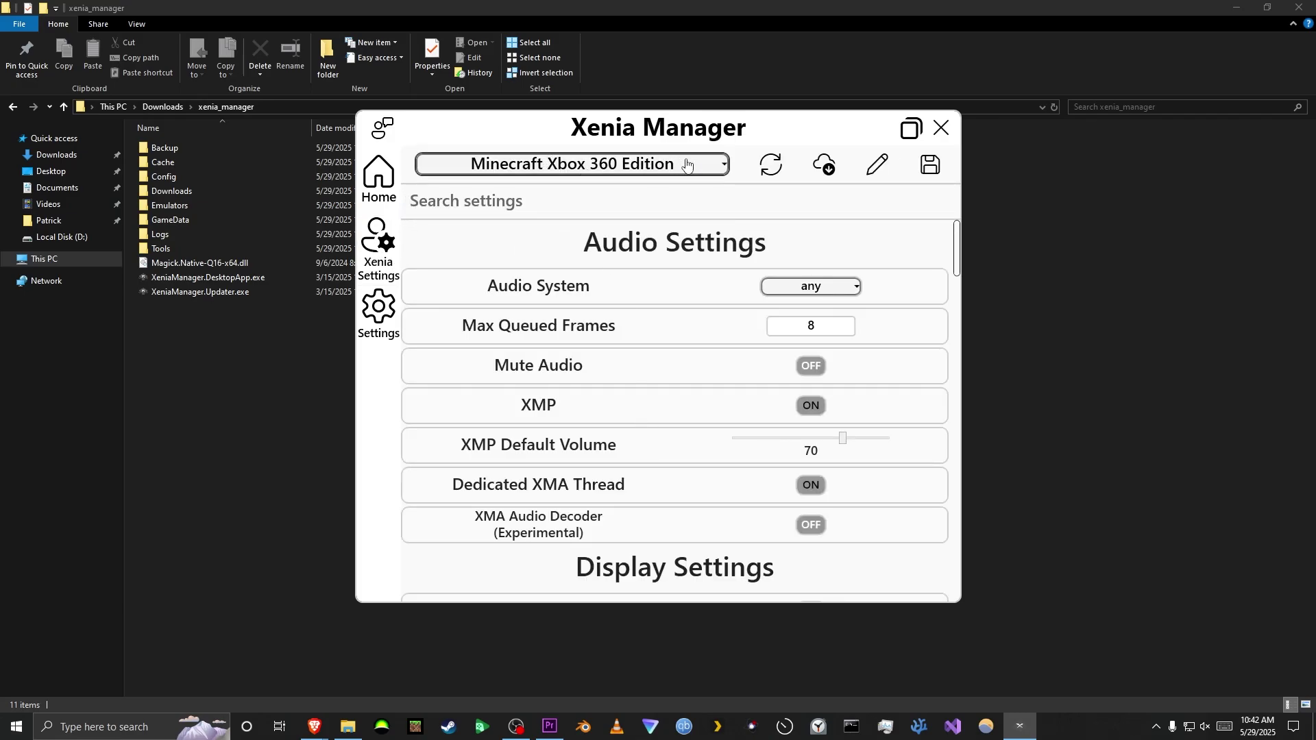
{"action": "scroll", "coordinate": [686, 384], "scroll_direction": "down", "scroll_amount": 2}
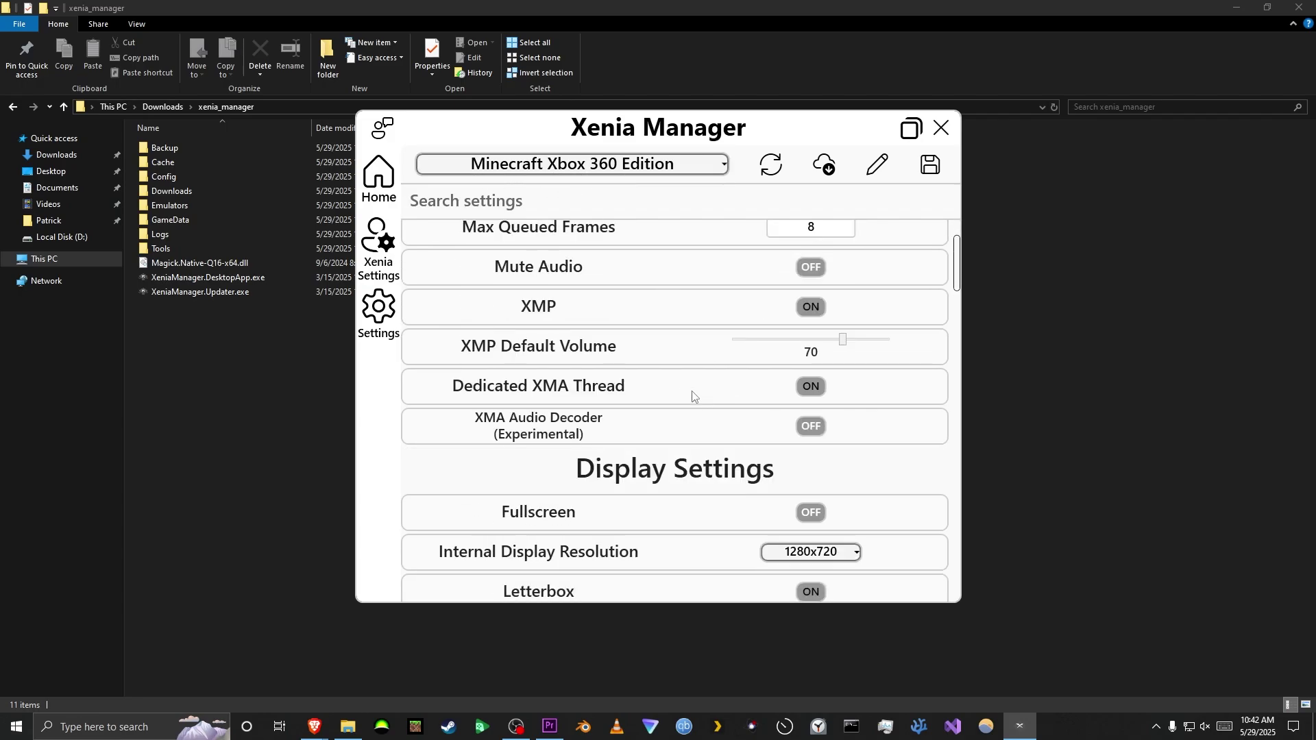
{"action": "scroll", "coordinate": [648, 357], "scroll_direction": "down", "scroll_amount": 10}
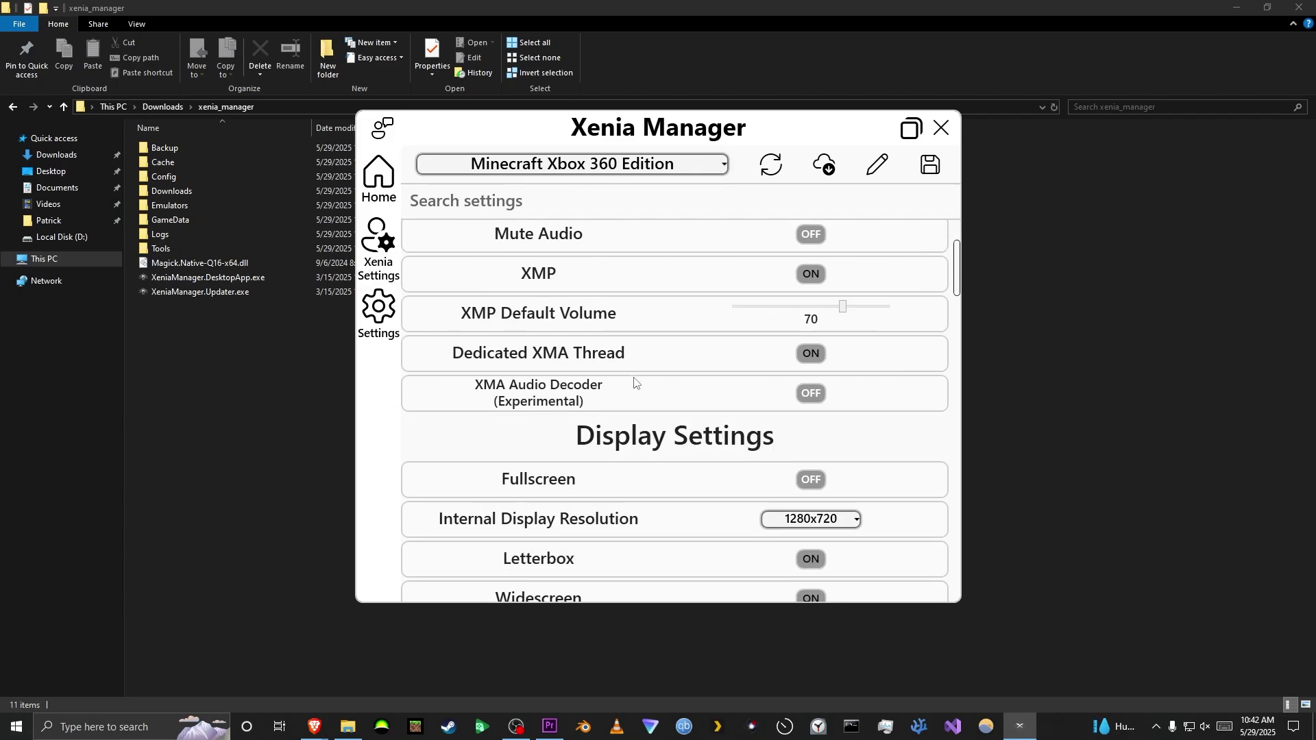
{"action": "left_click", "coordinate": [788, 352]}
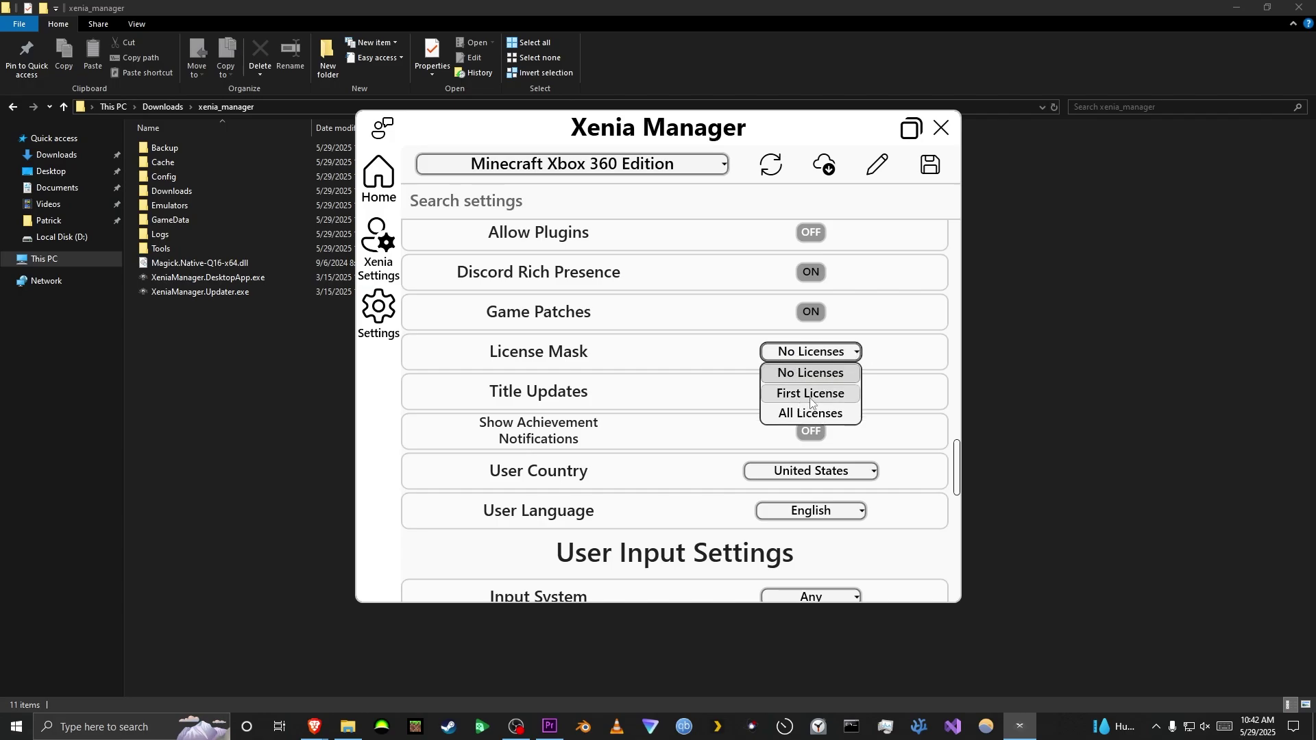
{"action": "left_click", "coordinate": [808, 394]}
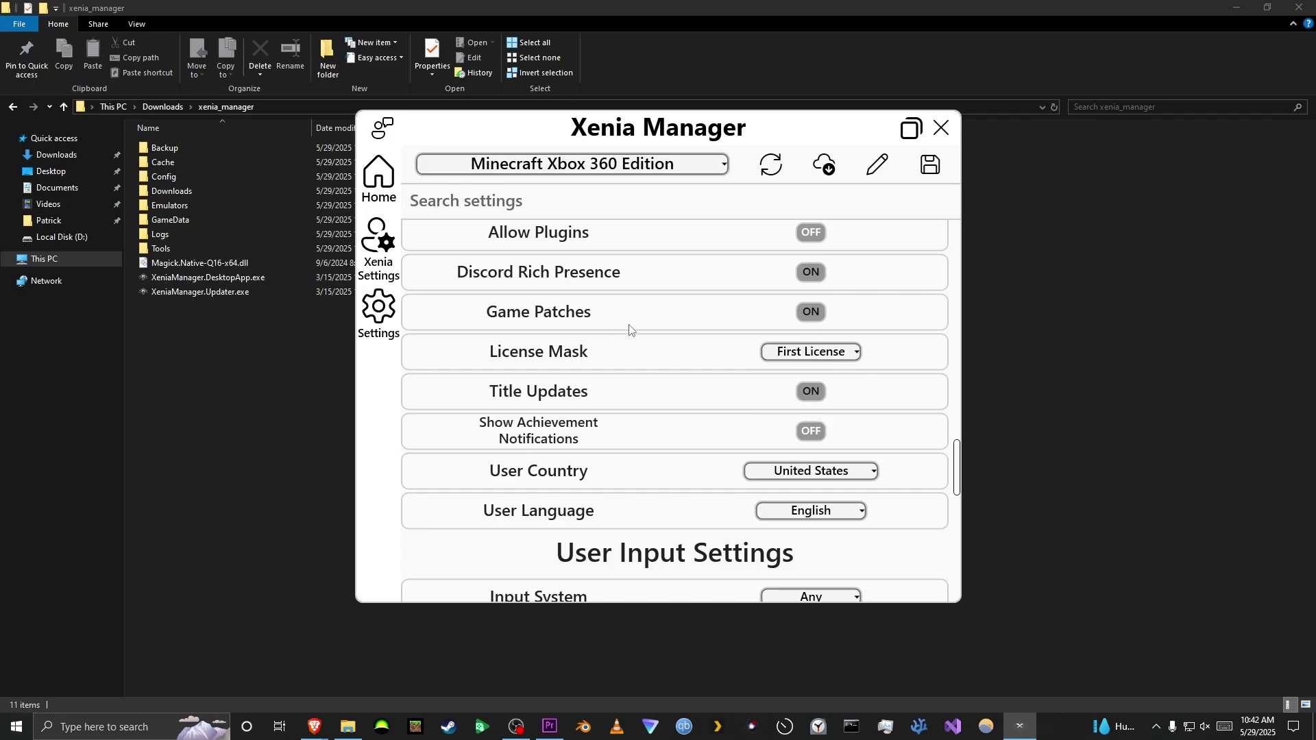
{"action": "left_click", "coordinate": [929, 173]}
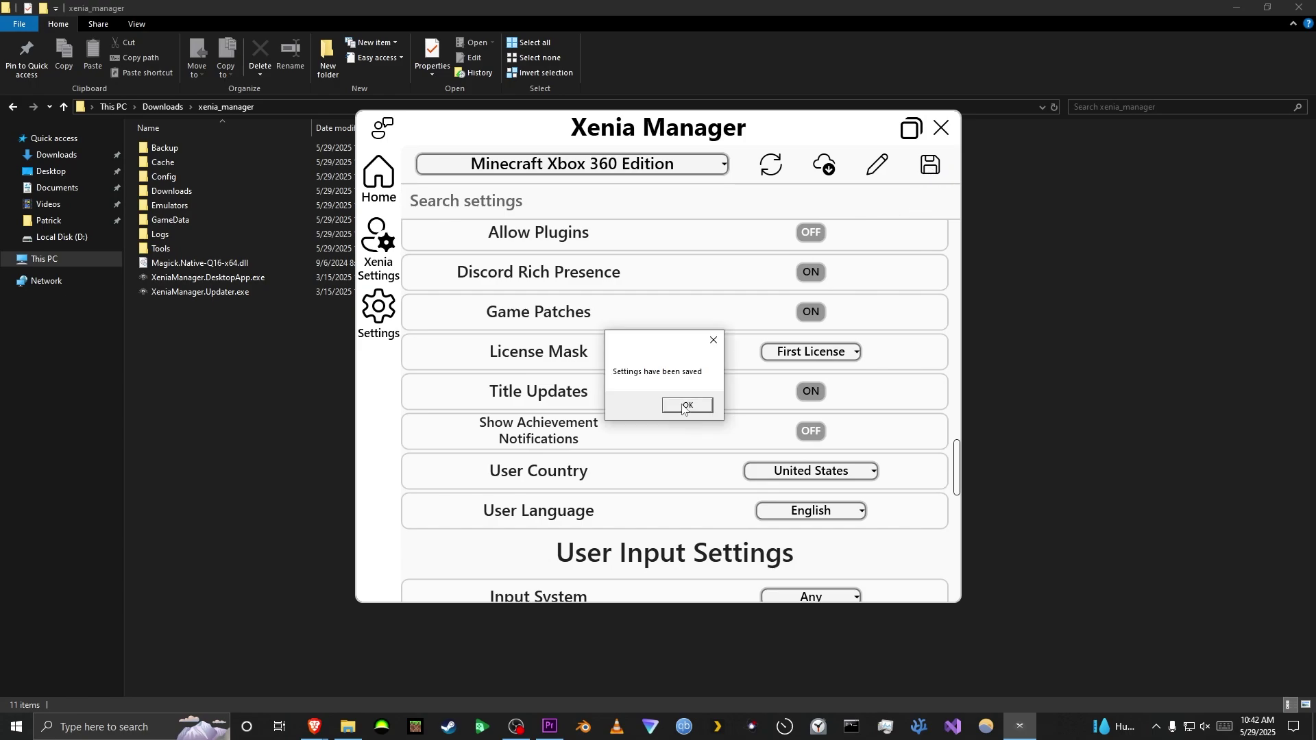
{"action": "left_click", "coordinate": [688, 405]}
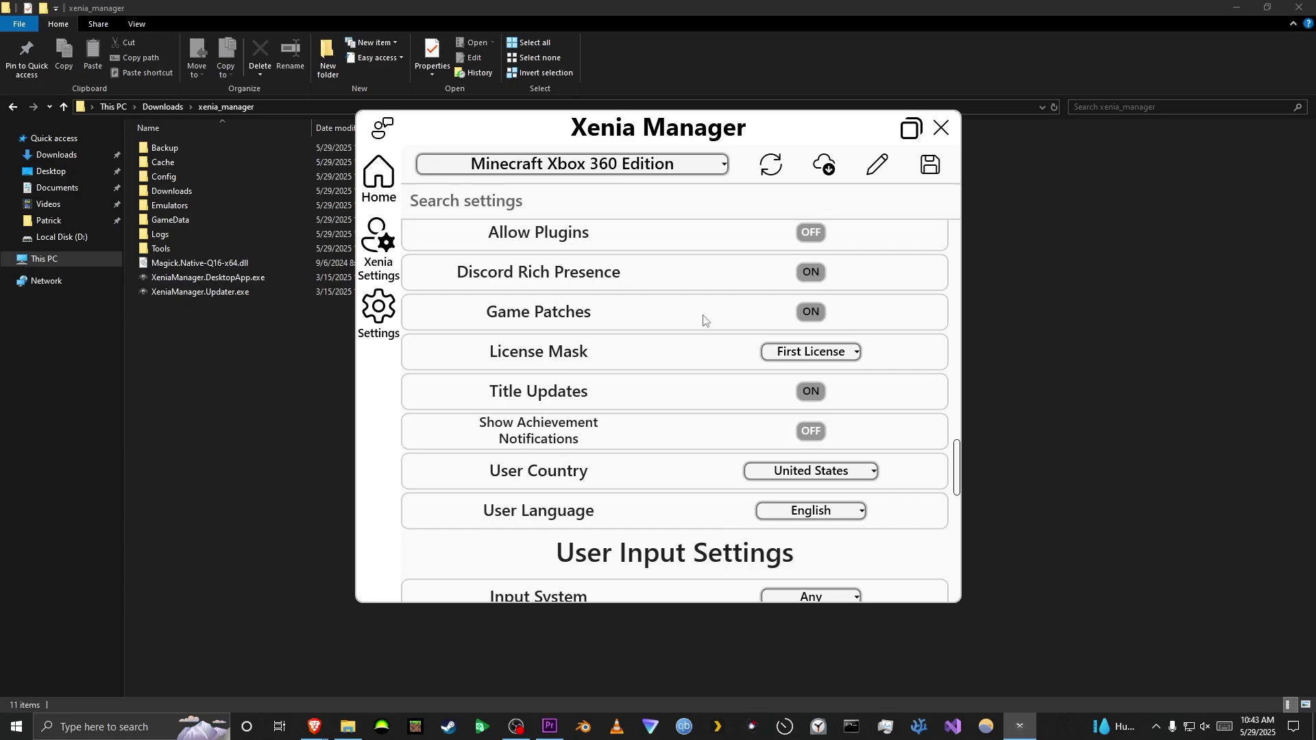
Turn on Show Achievement Notifications.
{"action": "scroll", "coordinate": [687, 337], "scroll_direction": "up", "scroll_amount": 3}
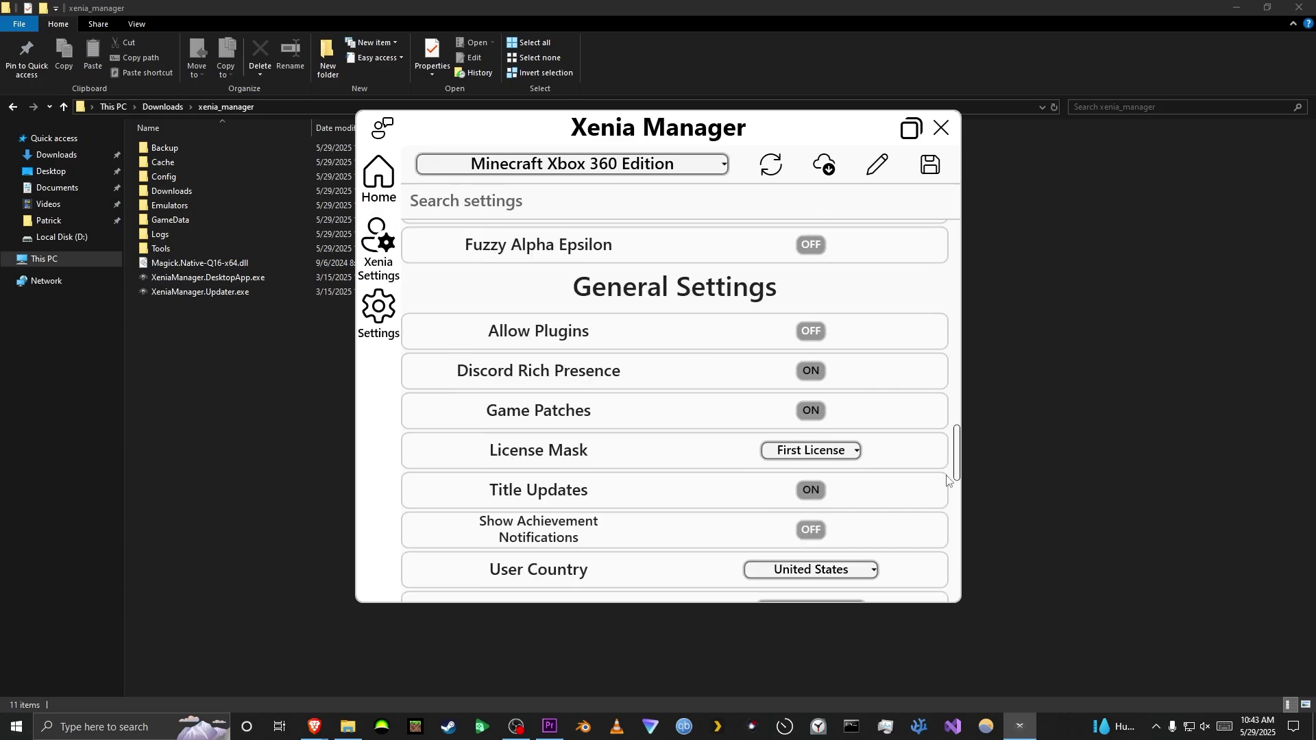
{"action": "left_click_drag", "start_coordinate": [957, 453], "coordinate": [957, 475]}
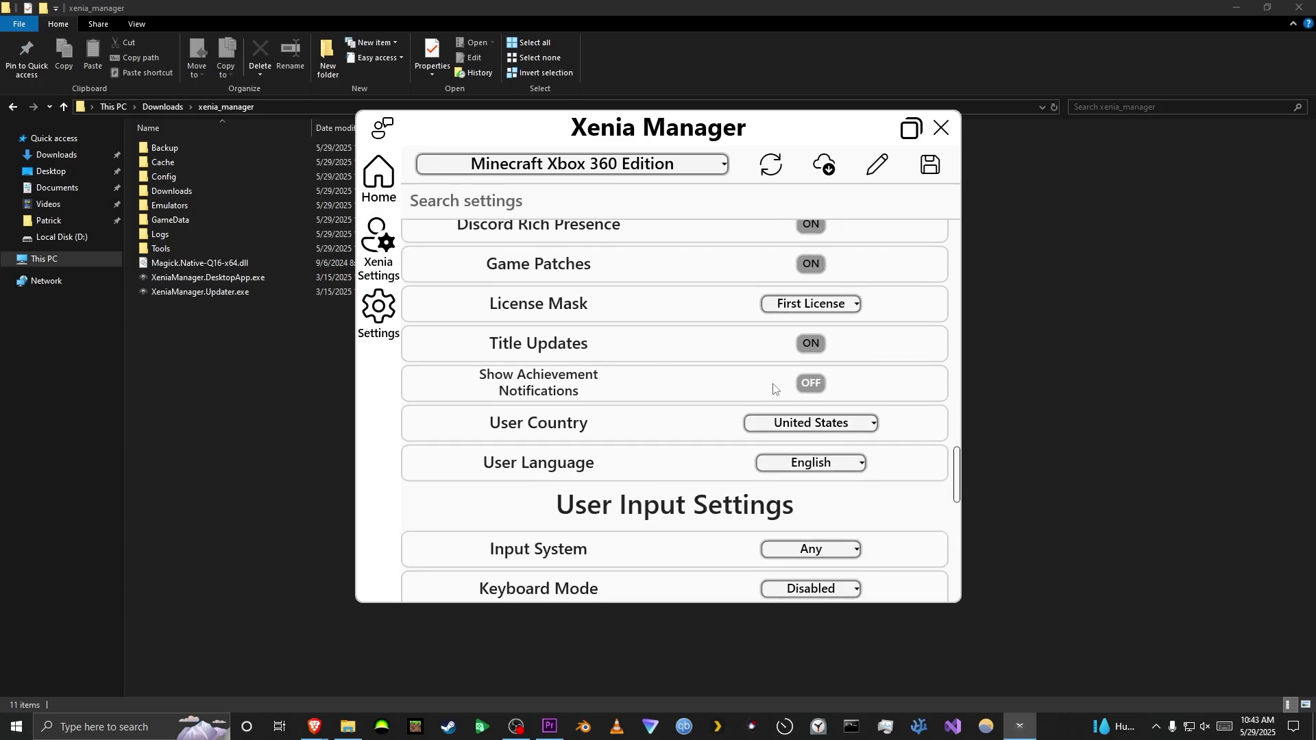
{"action": "left_click", "coordinate": [811, 384]}
{"action": "left_click_drag", "start_coordinate": [958, 460], "coordinate": [958, 274]}
Set the internal display resolution to 1920x1080 and save the settings.
{"action": "left_click", "coordinate": [824, 396]}
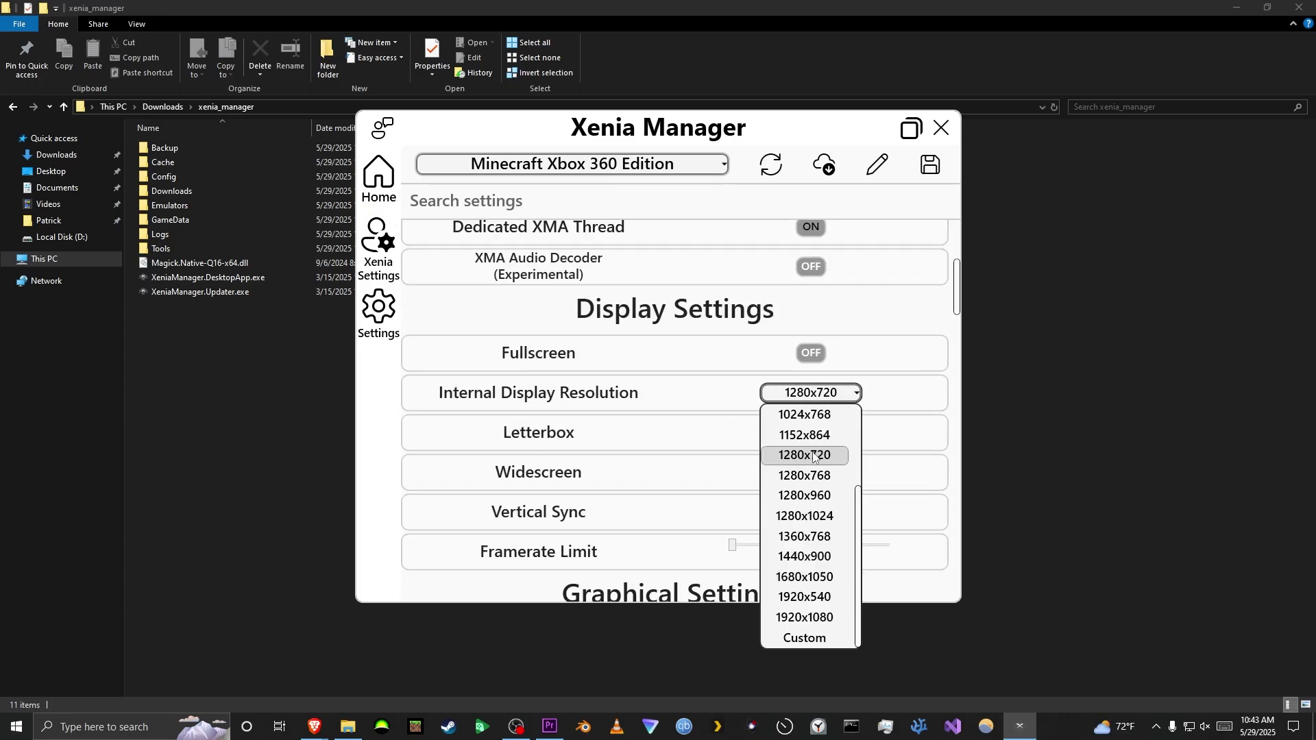
{"action": "scroll", "coordinate": [820, 453], "scroll_direction": "up", "scroll_amount": 1}
{"action": "scroll", "coordinate": [821, 453], "scroll_direction": "down", "scroll_amount": 1}
{"action": "scroll", "coordinate": [820, 453], "scroll_direction": "up", "scroll_amount": 1}
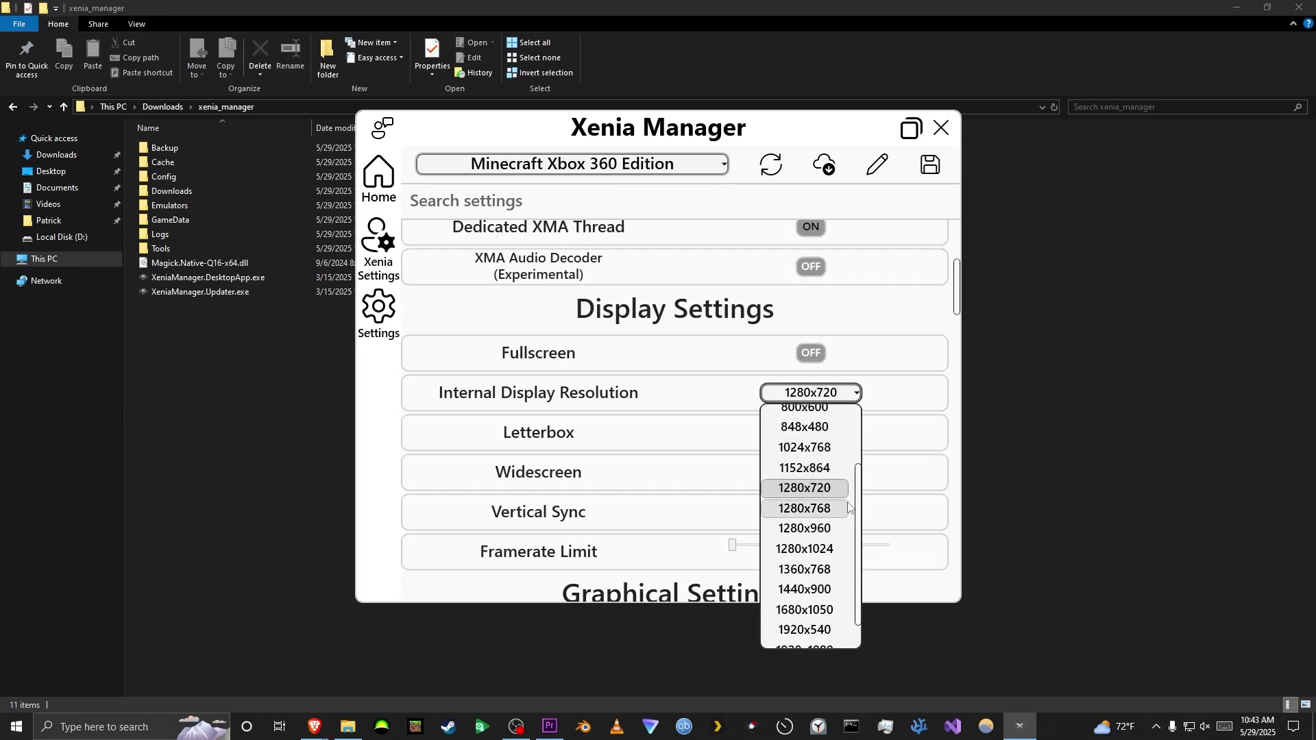
{"action": "scroll", "coordinate": [830, 535], "scroll_direction": "down", "scroll_amount": 1}
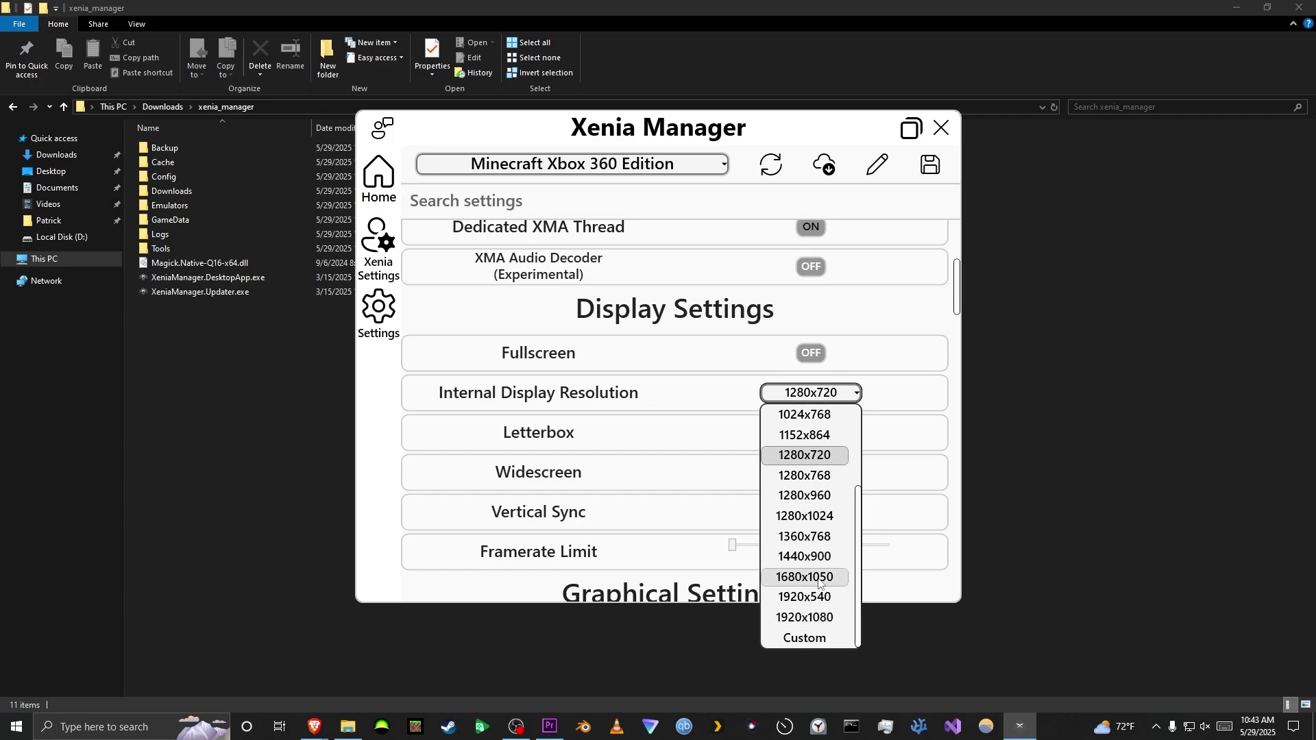
{"action": "left_click", "coordinate": [812, 619]}
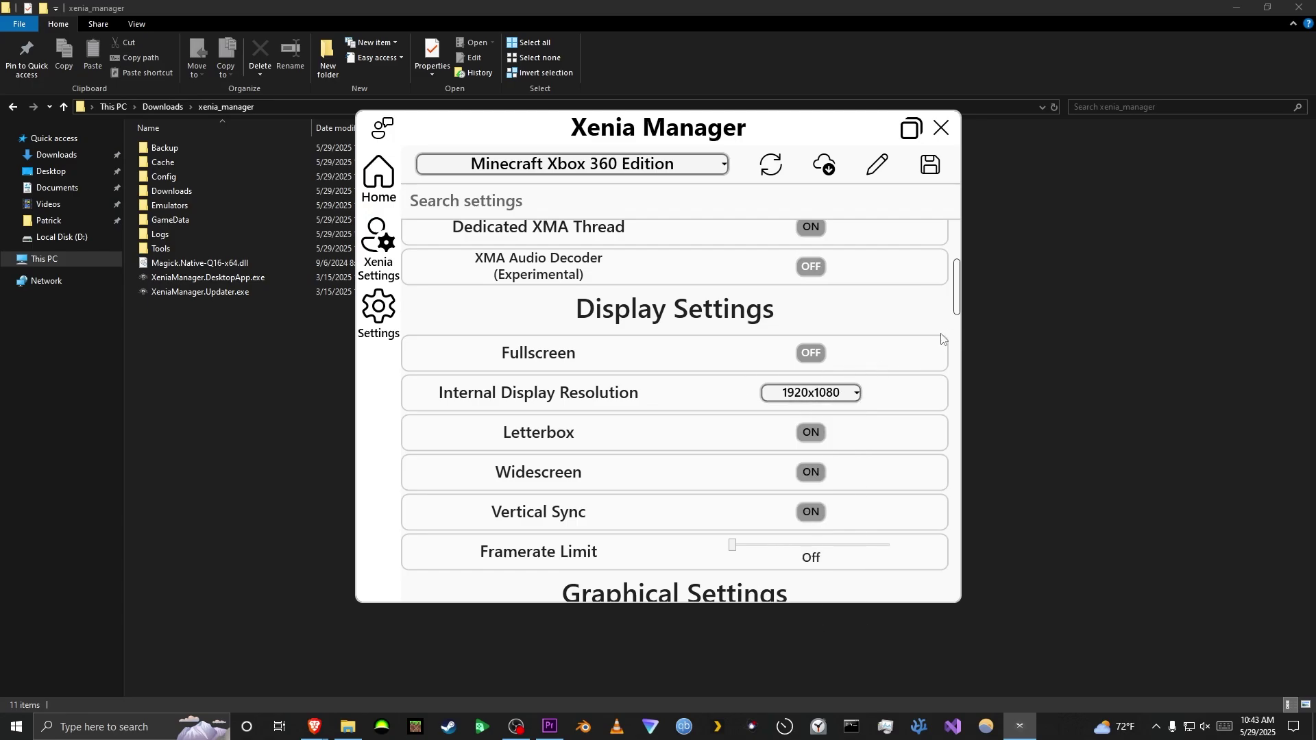
{"action": "scroll", "coordinate": [937, 307], "scroll_direction": "up", "scroll_amount": 3}
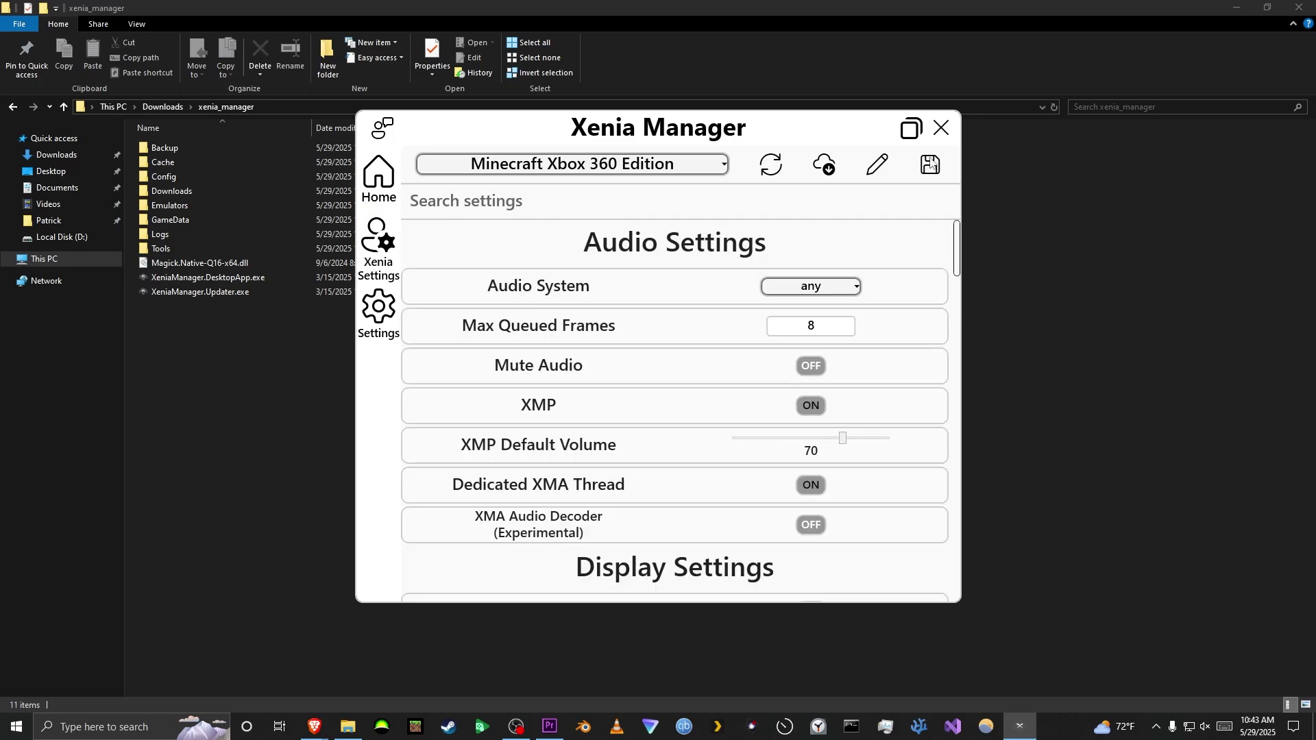
{"action": "left_click", "coordinate": [931, 163]}
{"action": "left_click", "coordinate": [682, 405]}
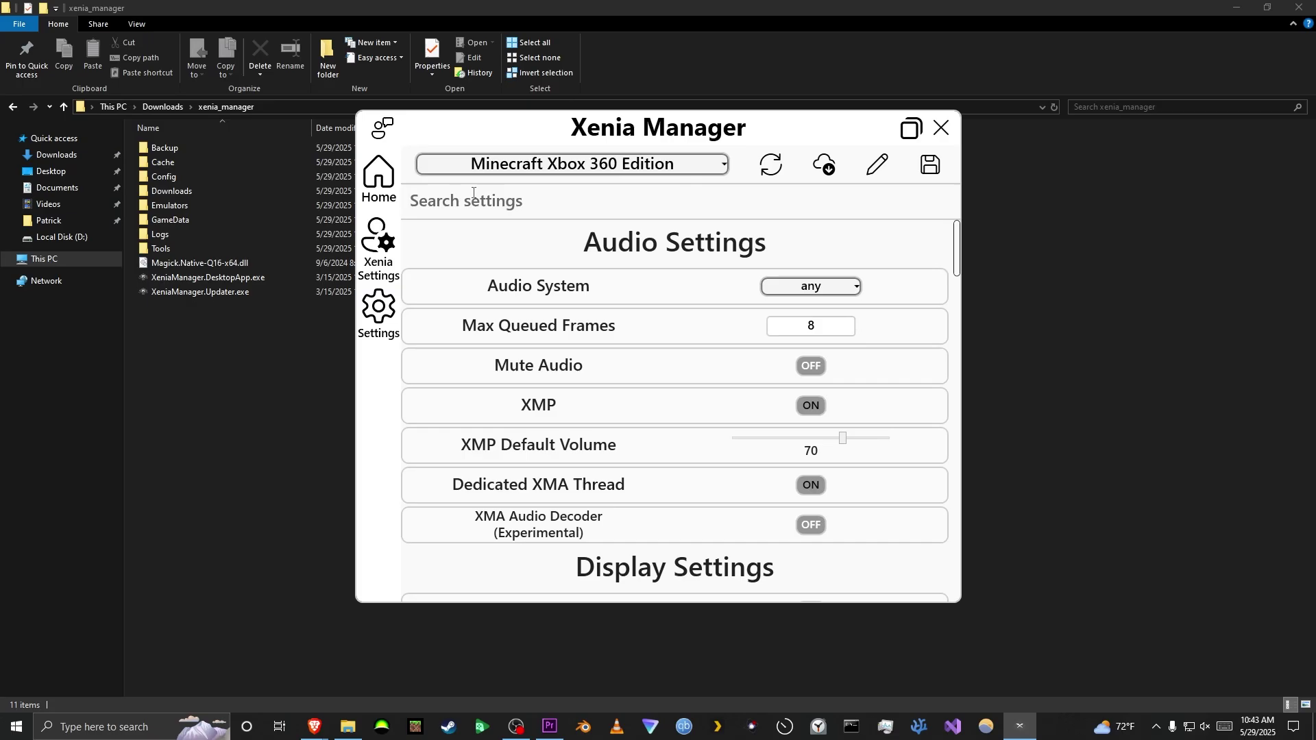
Relaunch Minecraft from the library, dismiss the save-icon notice at the main menu, then quit with Alt+F4.
{"action": "left_click", "coordinate": [377, 189]}
{"action": "double_click", "coordinate": [595, 318]}
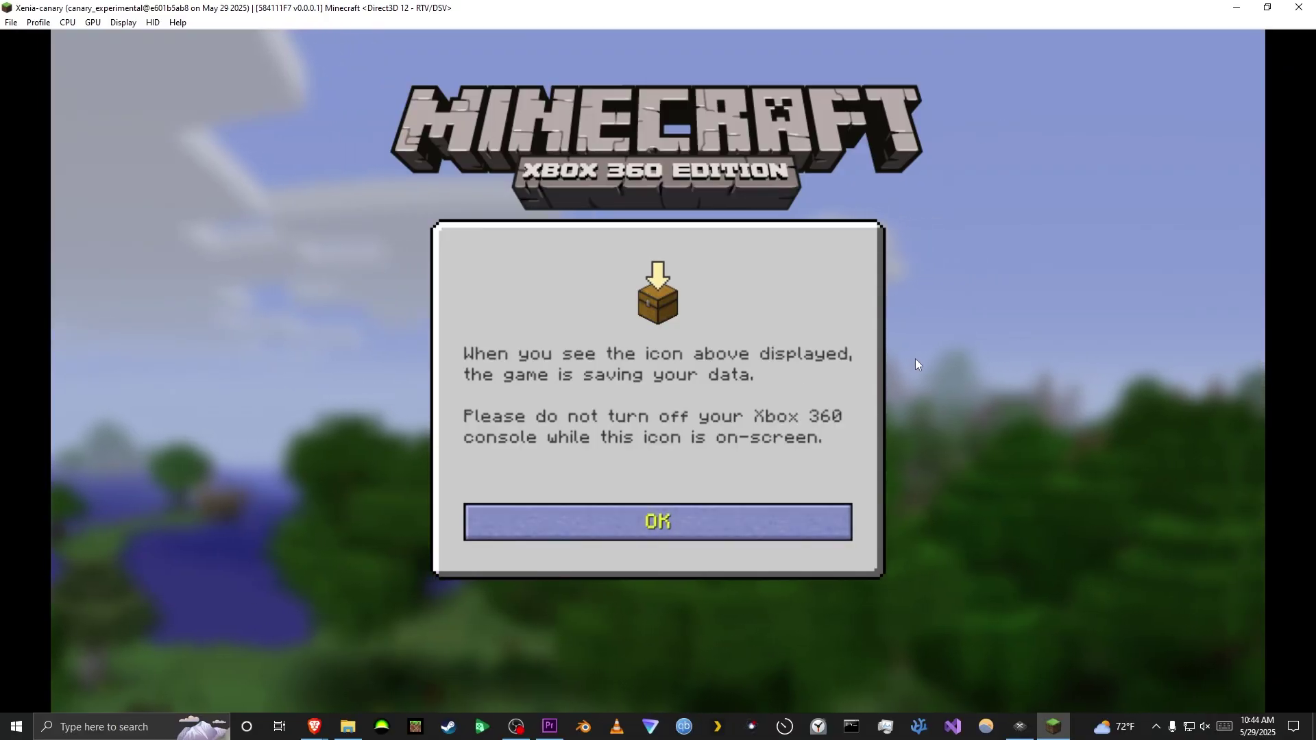
{"action": "key", "text": "F11"}
{"action": "key", "text": "F11"}
{"action": "key", "text": "Return"}
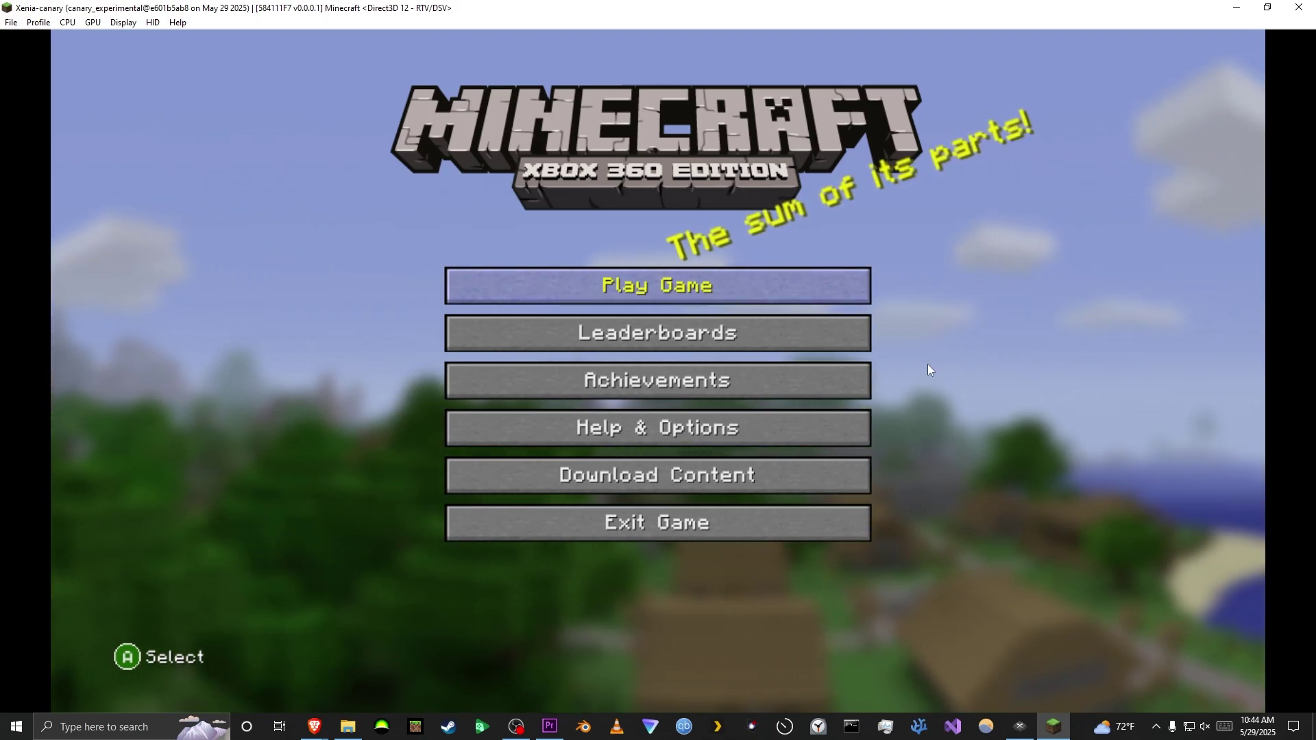
{"action": "key", "text": "alt+F4"}
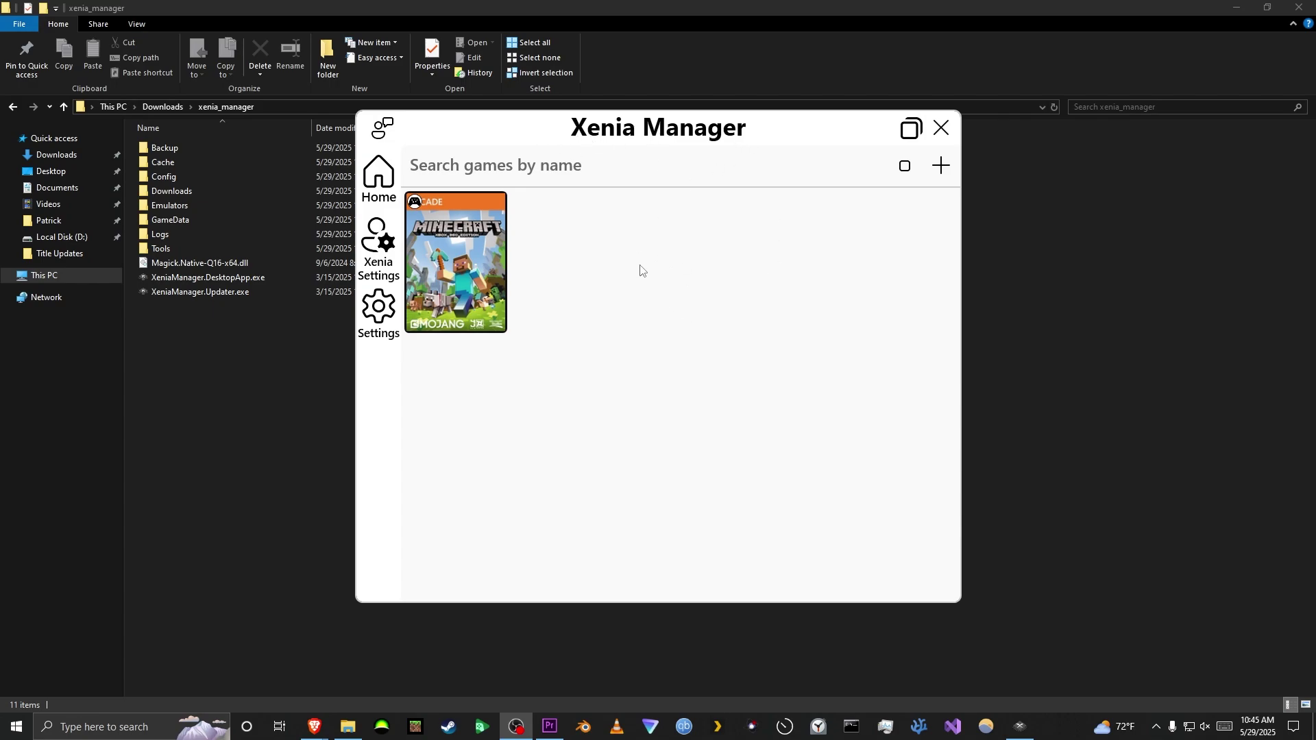
Create a desktop shortcut for Minecraft from its tile's Shortcut menu.
{"action": "right_click", "coordinate": [472, 258]}
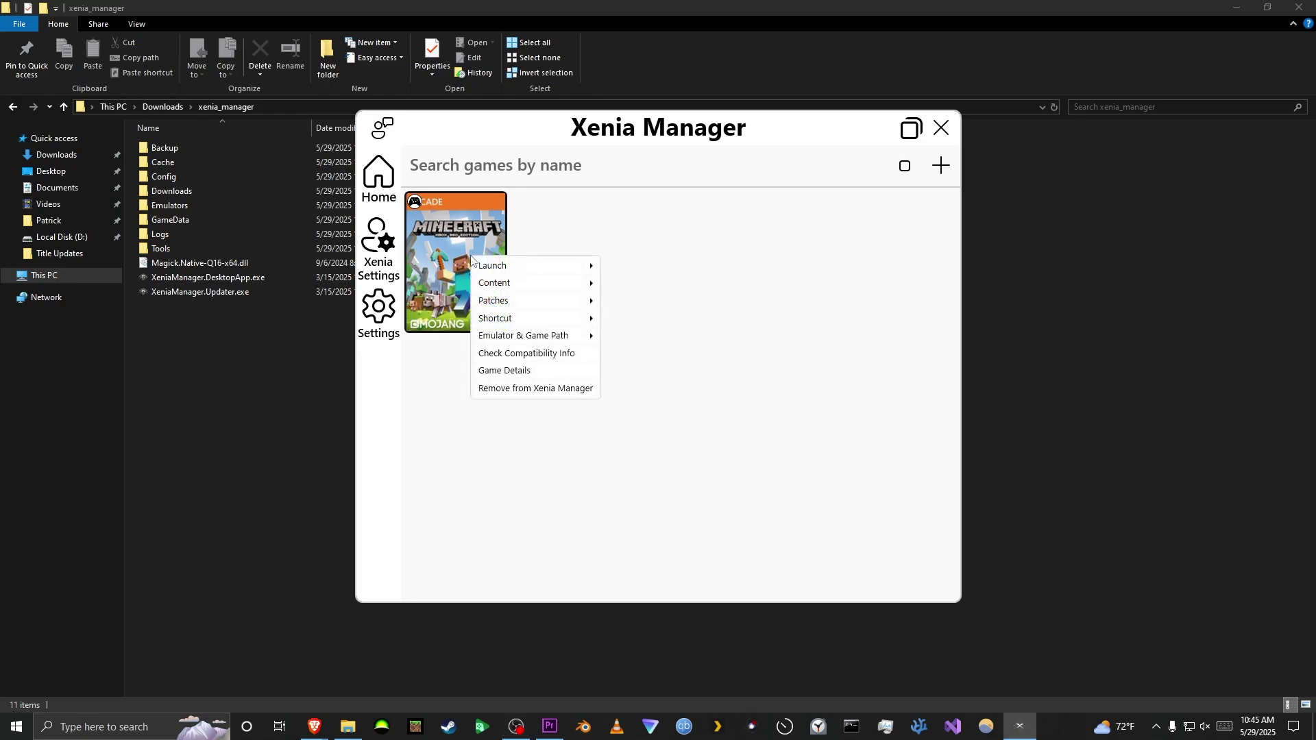
{"action": "mouse_move", "coordinate": [542, 320]}
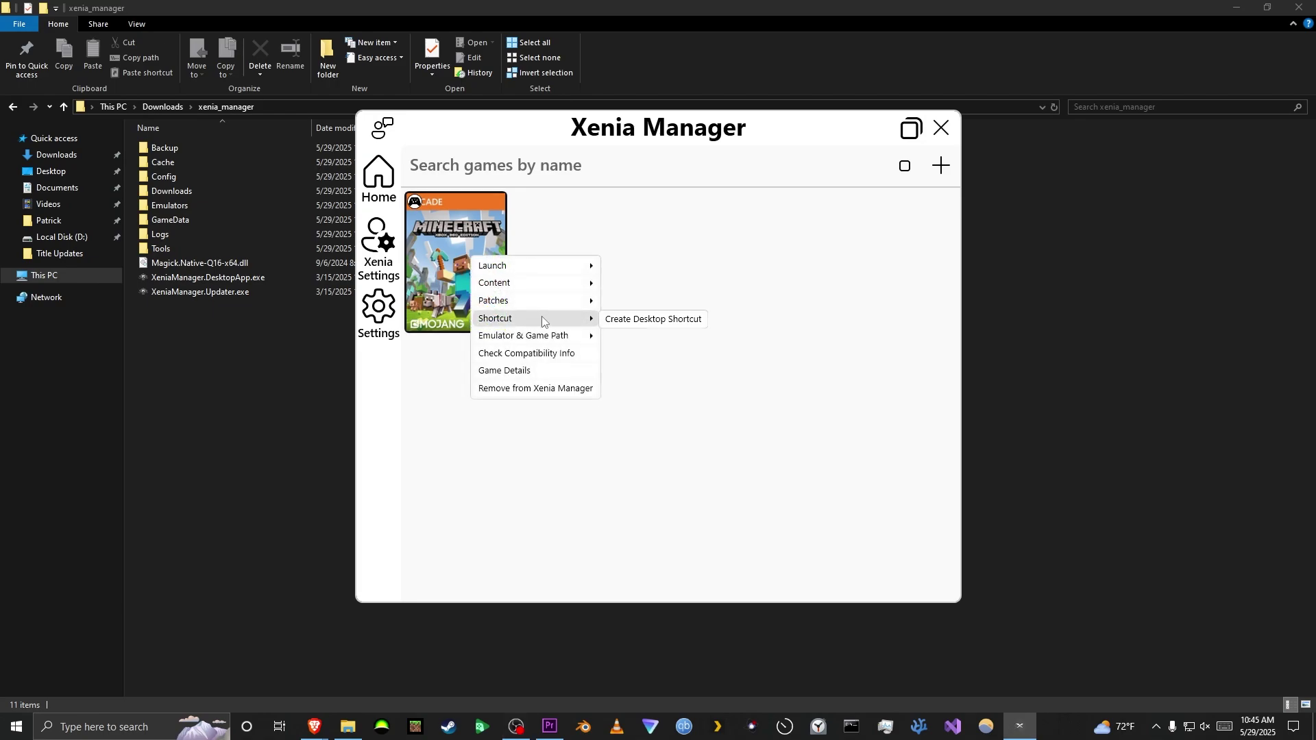
{"action": "left_click", "coordinate": [652, 322]}
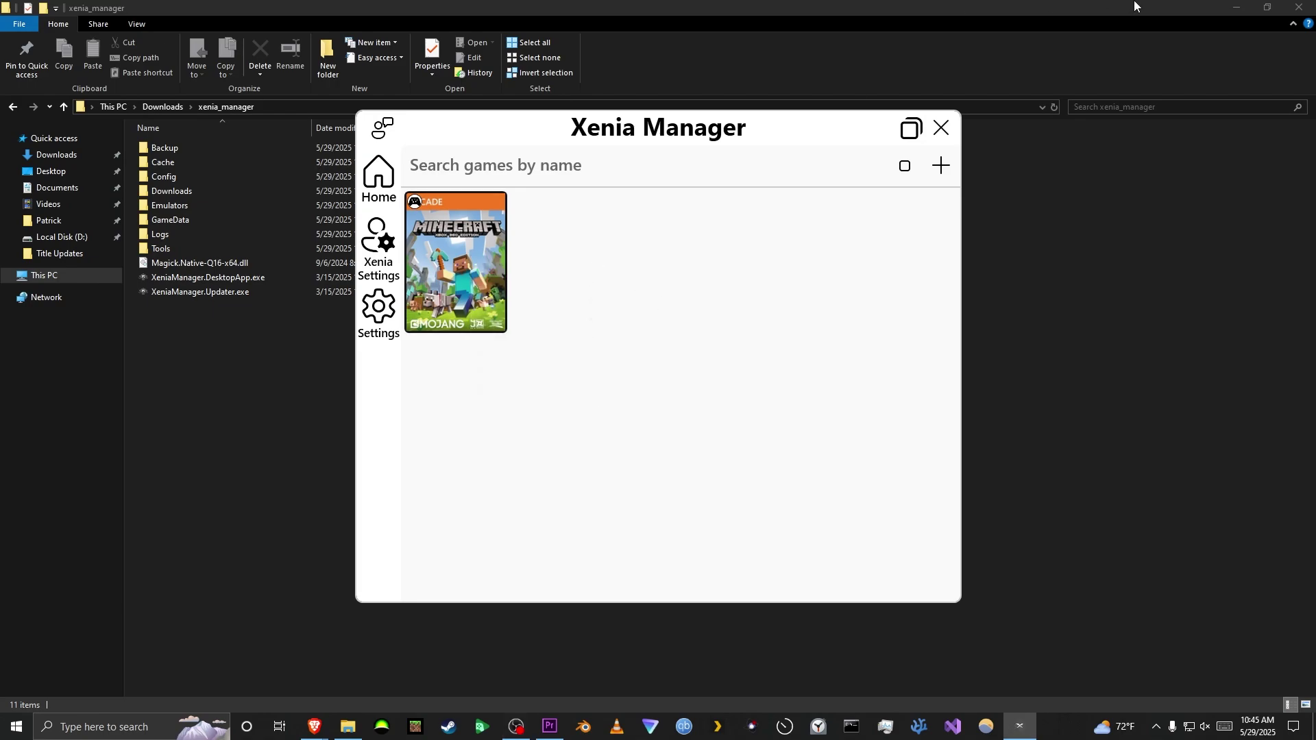
Test the new Minecraft desktop shortcut, then return to the xenia_manager folder.
{"action": "left_click", "coordinate": [1238, 7]}
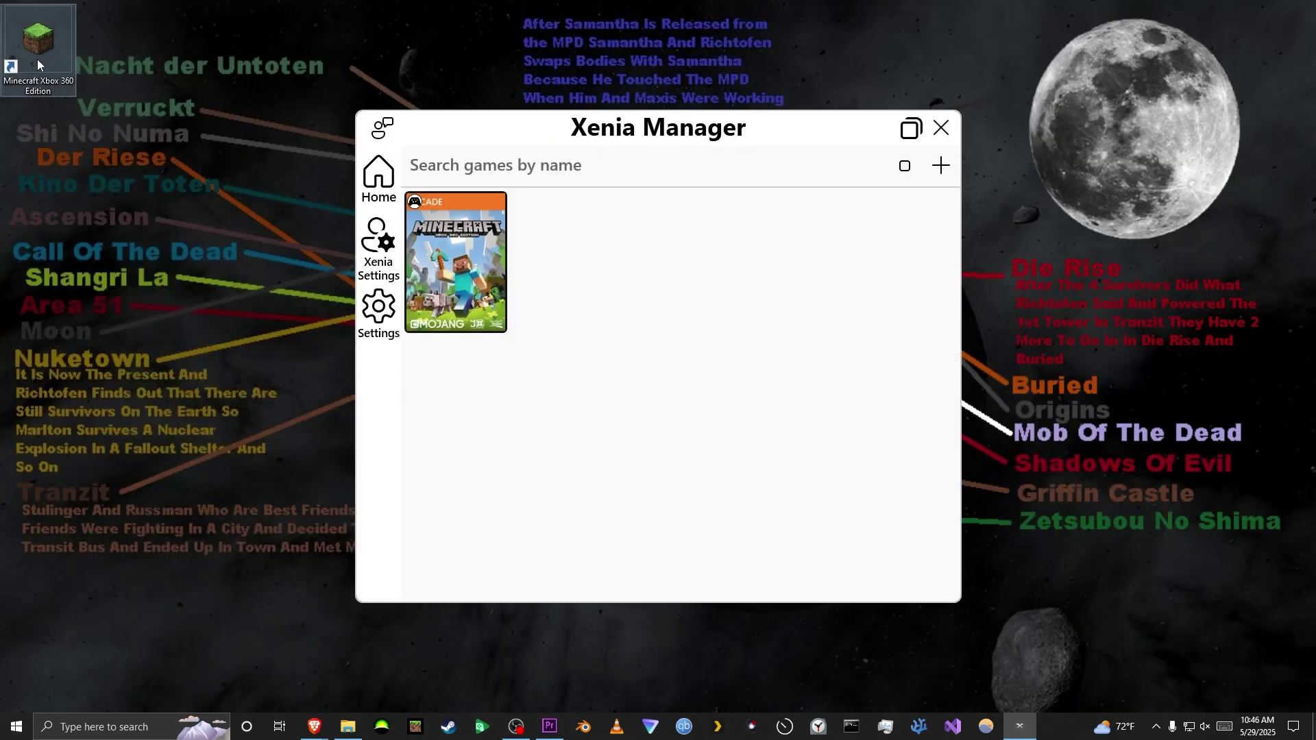
{"action": "left_click", "coordinate": [942, 129]}
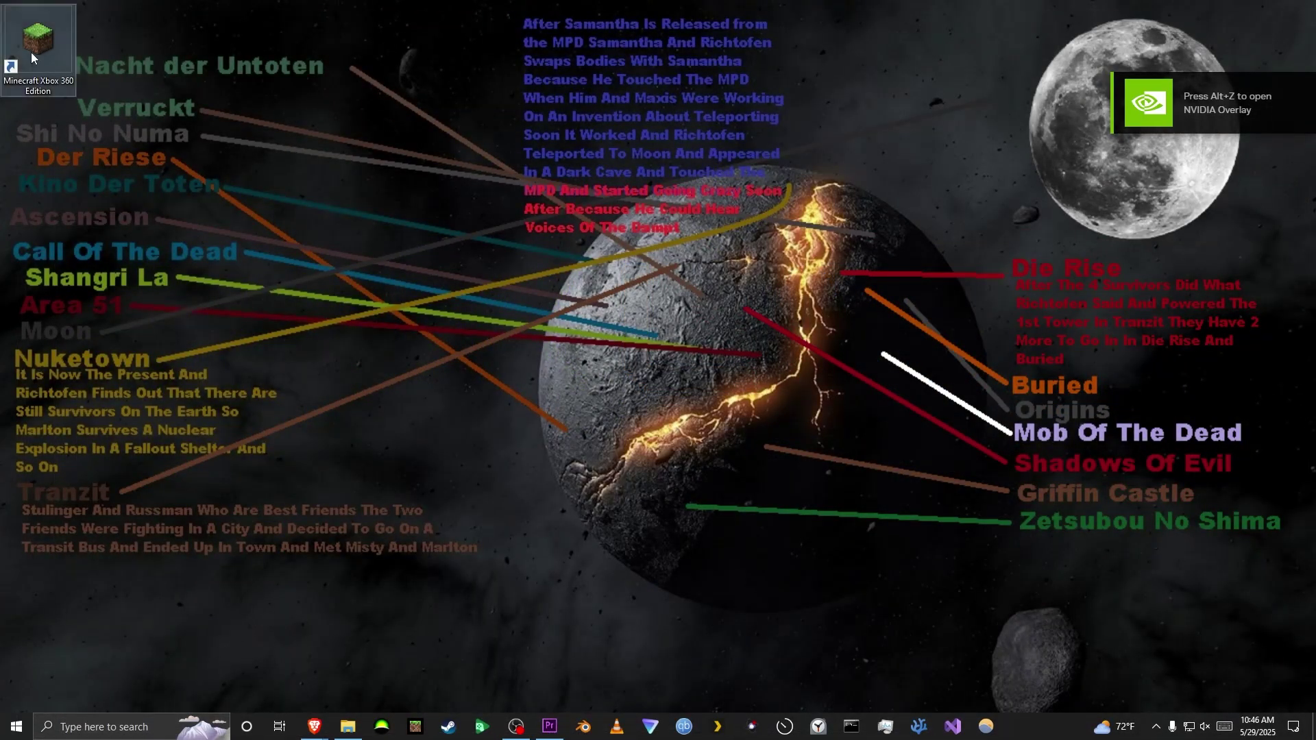
{"action": "key", "text": "alt+Tab"}
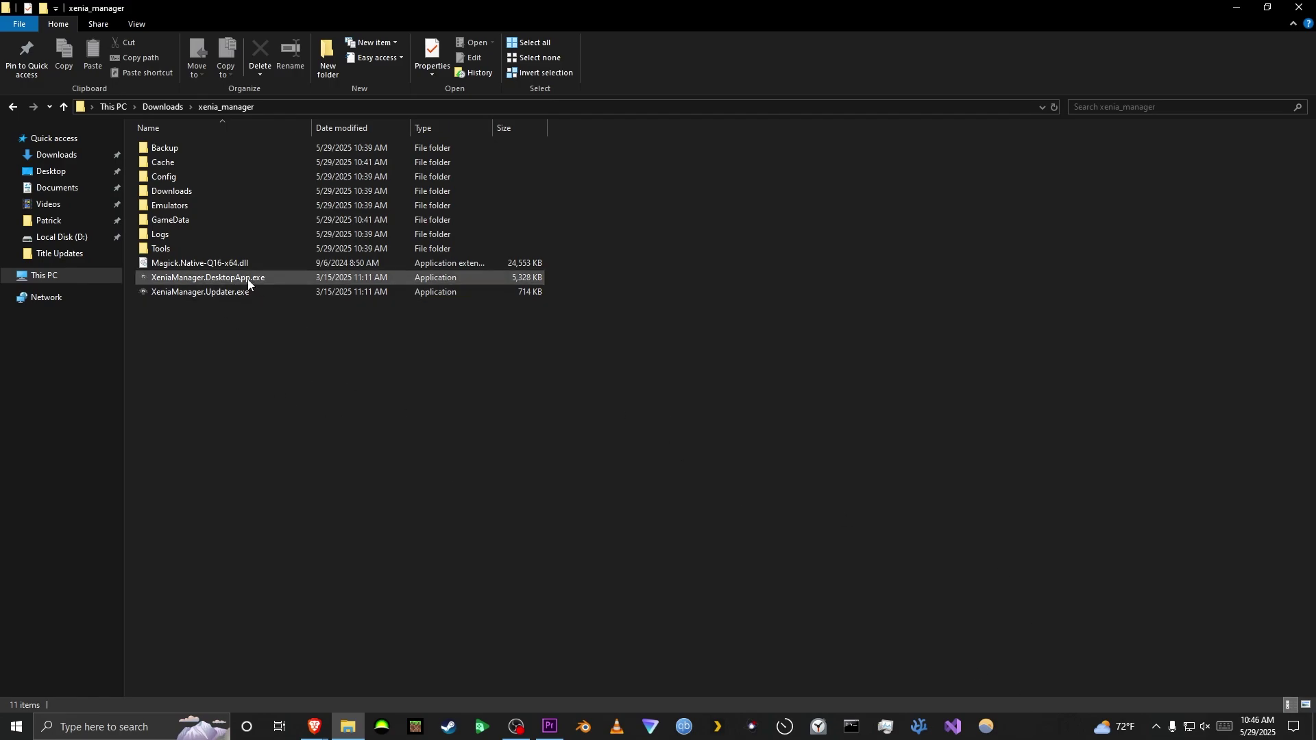
Install Title Update 20 for Minecraft through Install DLC/Updates.
{"action": "left_click", "coordinate": [227, 281]}
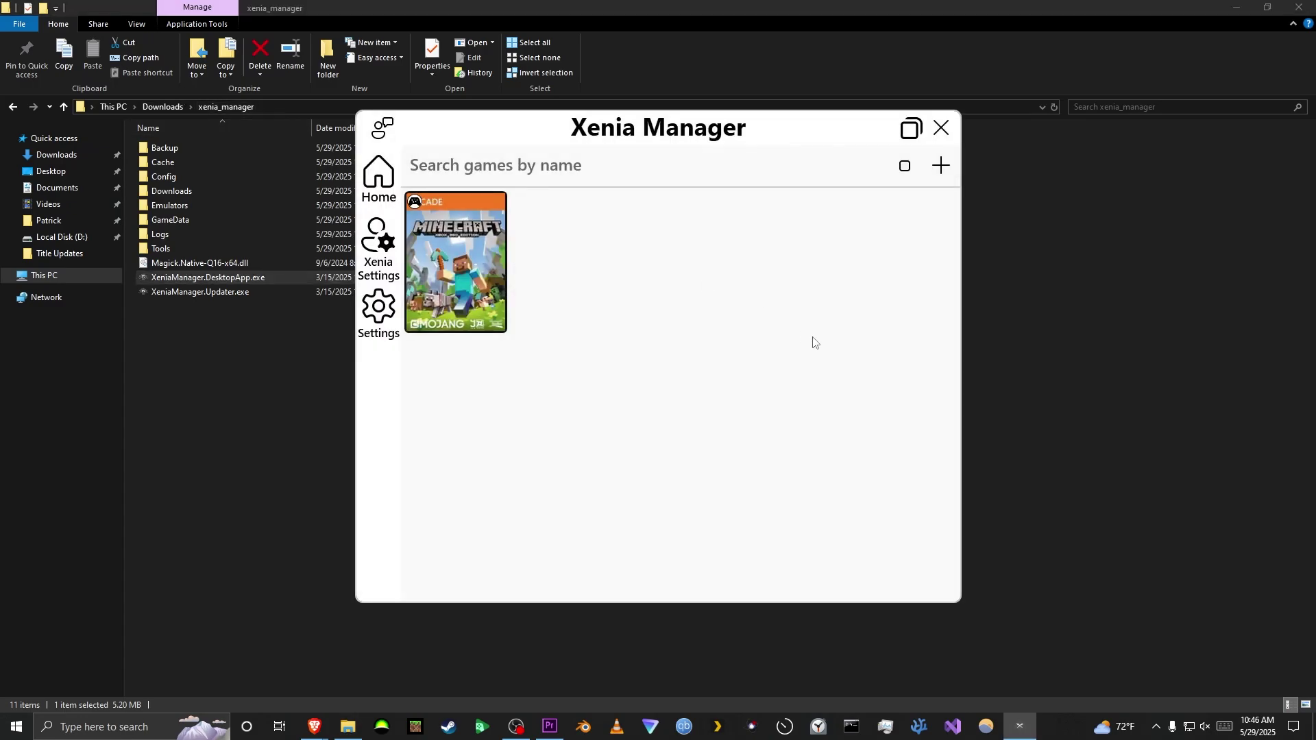
{"action": "right_click", "coordinate": [444, 245]}
{"action": "mouse_move", "coordinate": [534, 273]}
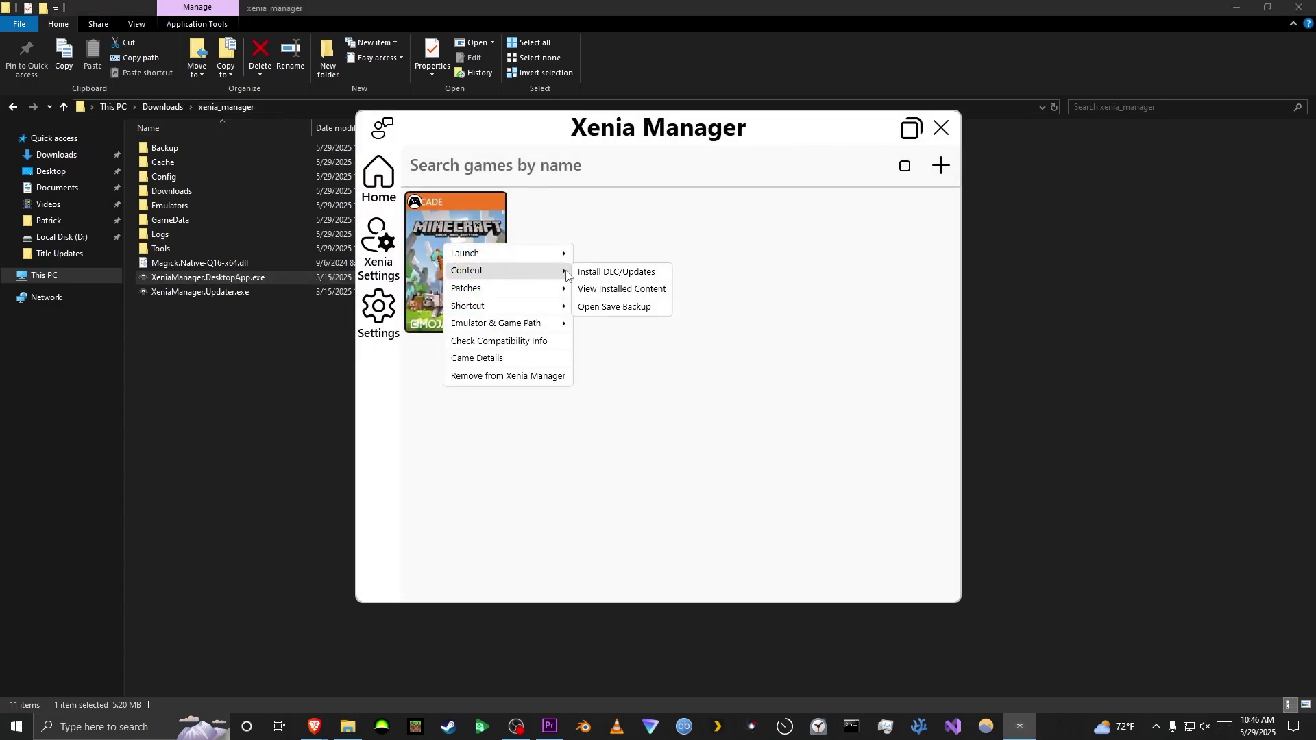
{"action": "left_click", "coordinate": [633, 276]}
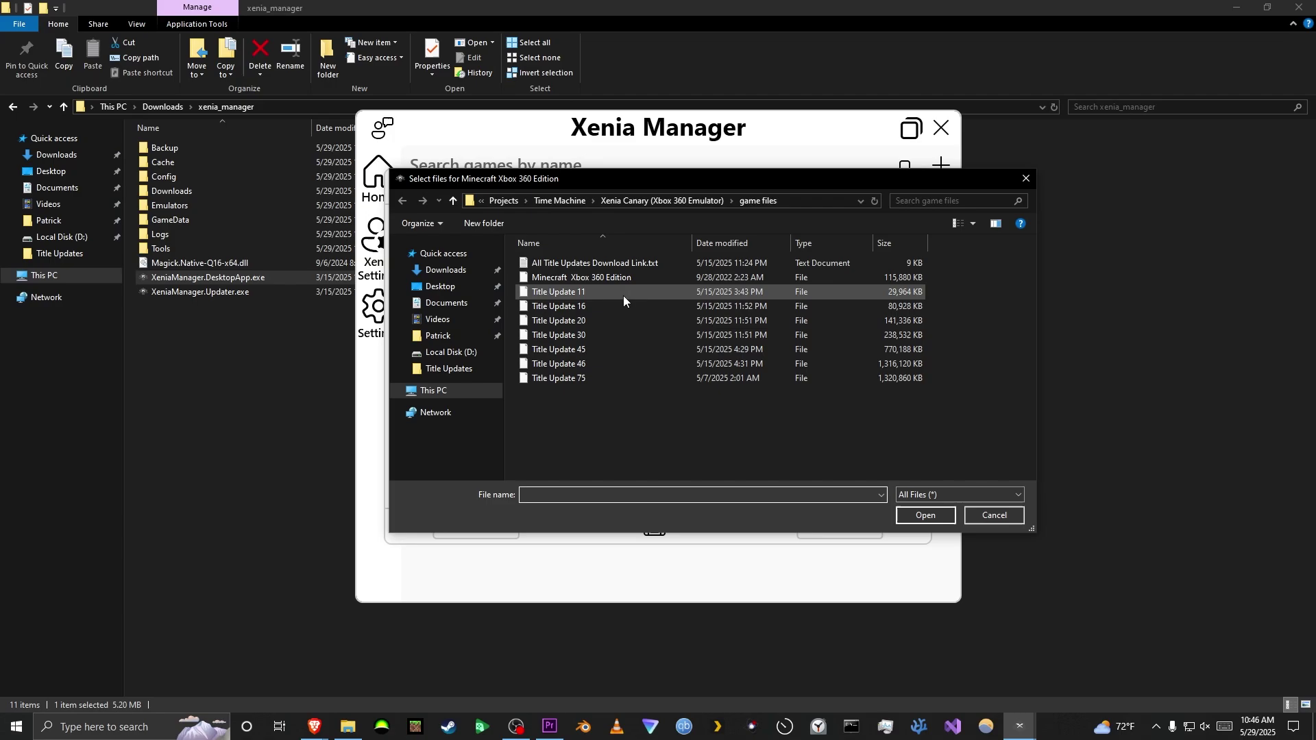
{"action": "double_click", "coordinate": [619, 321]}
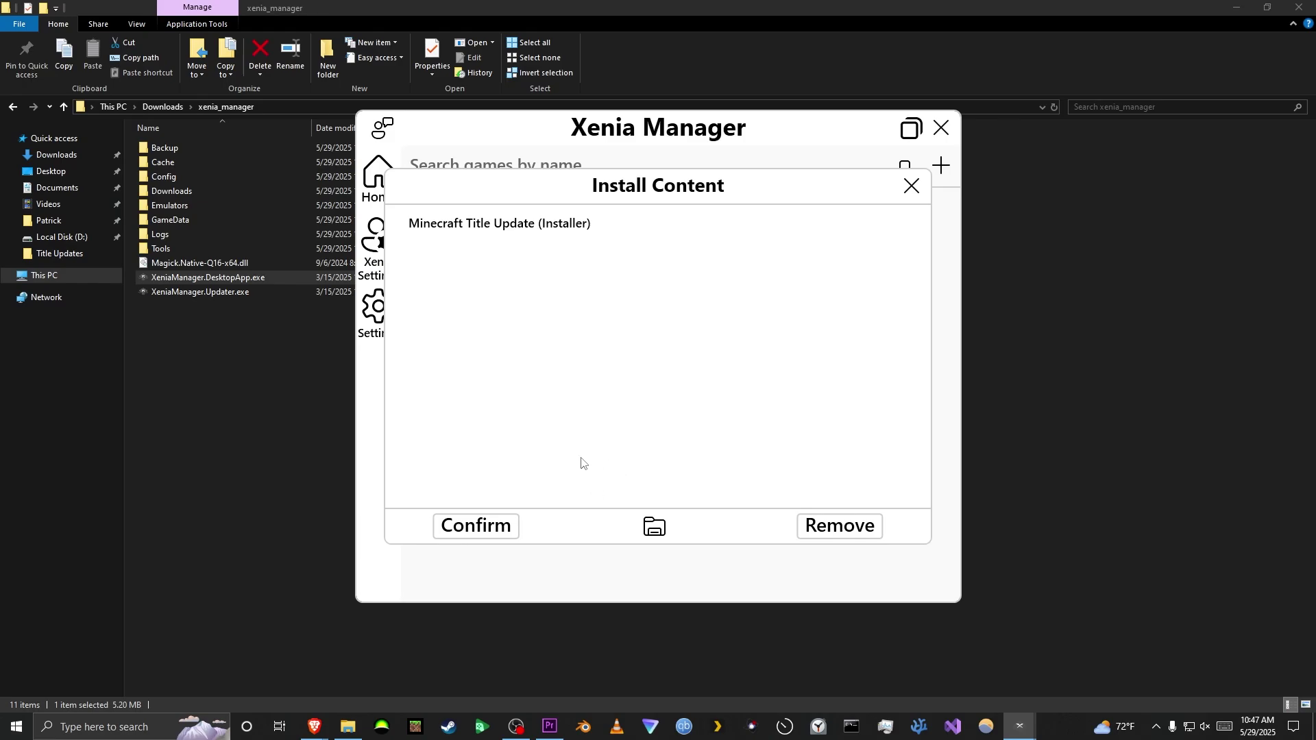
{"action": "left_click", "coordinate": [676, 408]}
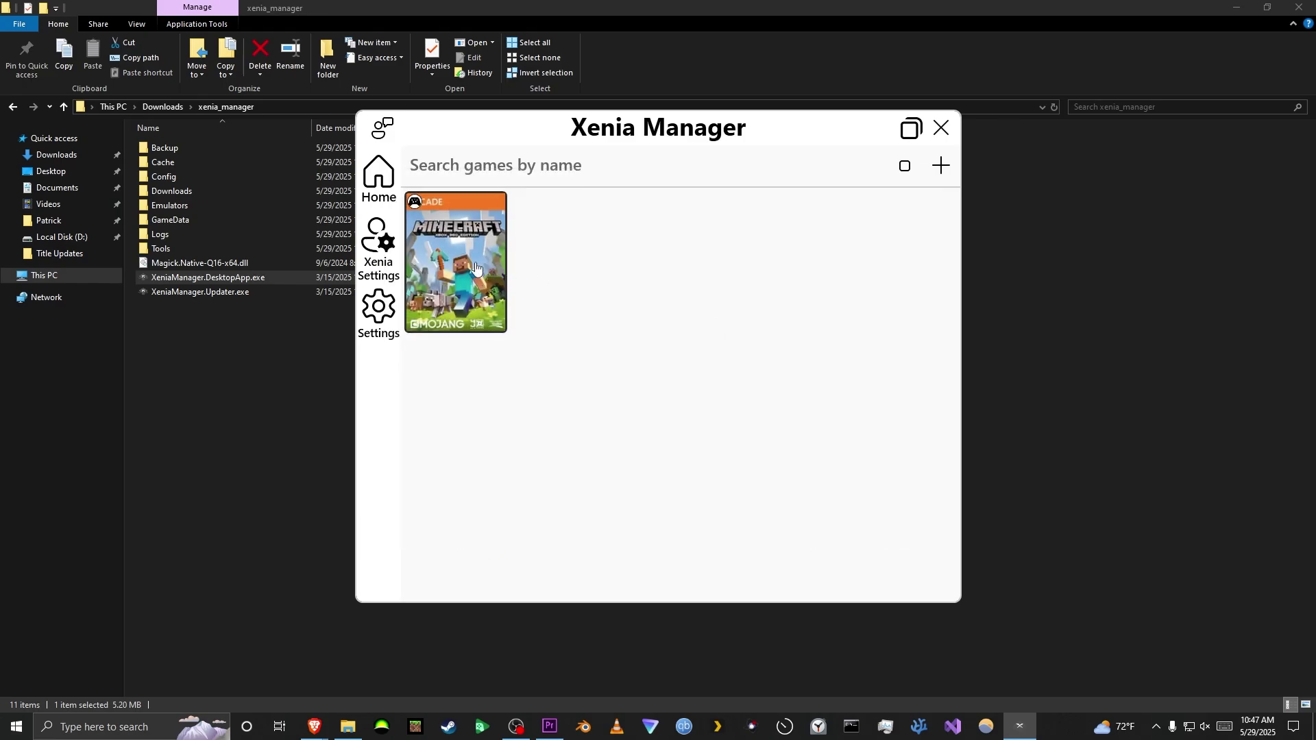
Add the five skin pack files and install them for Minecraft.
{"action": "right_click", "coordinate": [501, 322]}
{"action": "left_click", "coordinate": [541, 361]}
{"action": "left_click", "coordinate": [654, 529]}
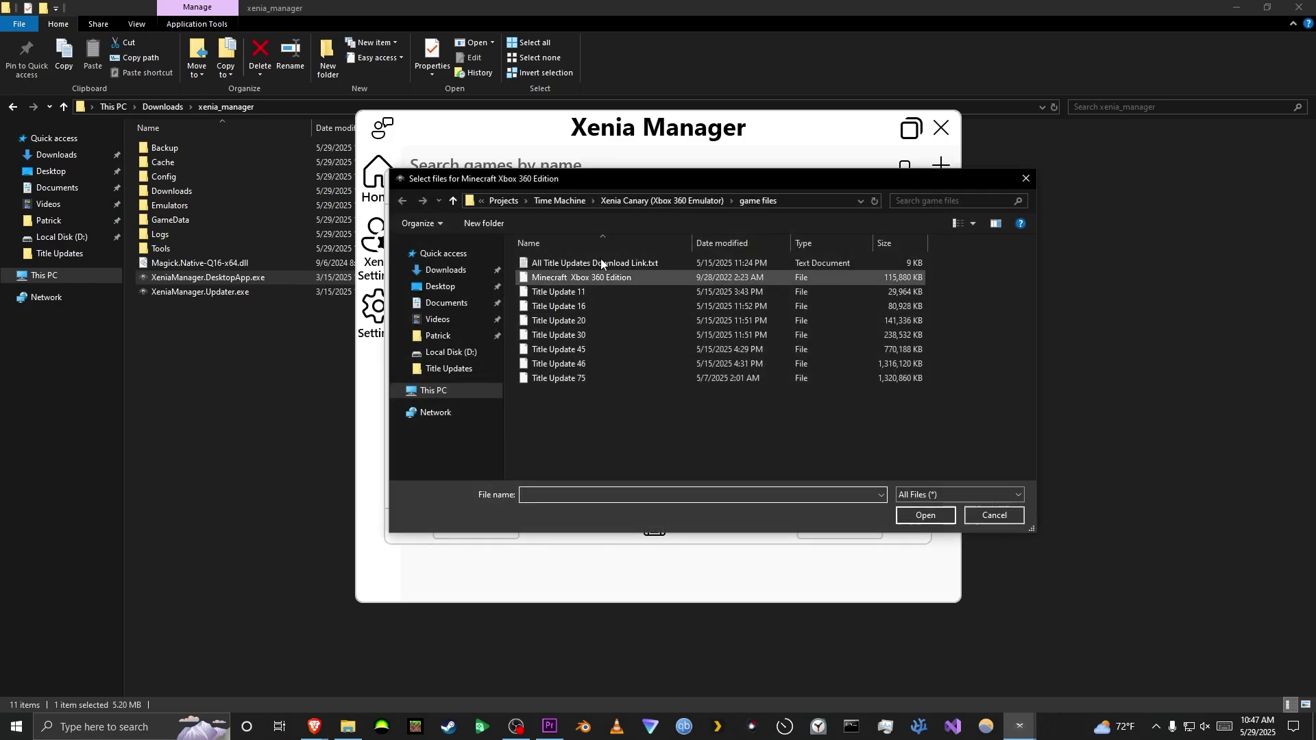
{"action": "left_click", "coordinate": [575, 262]}
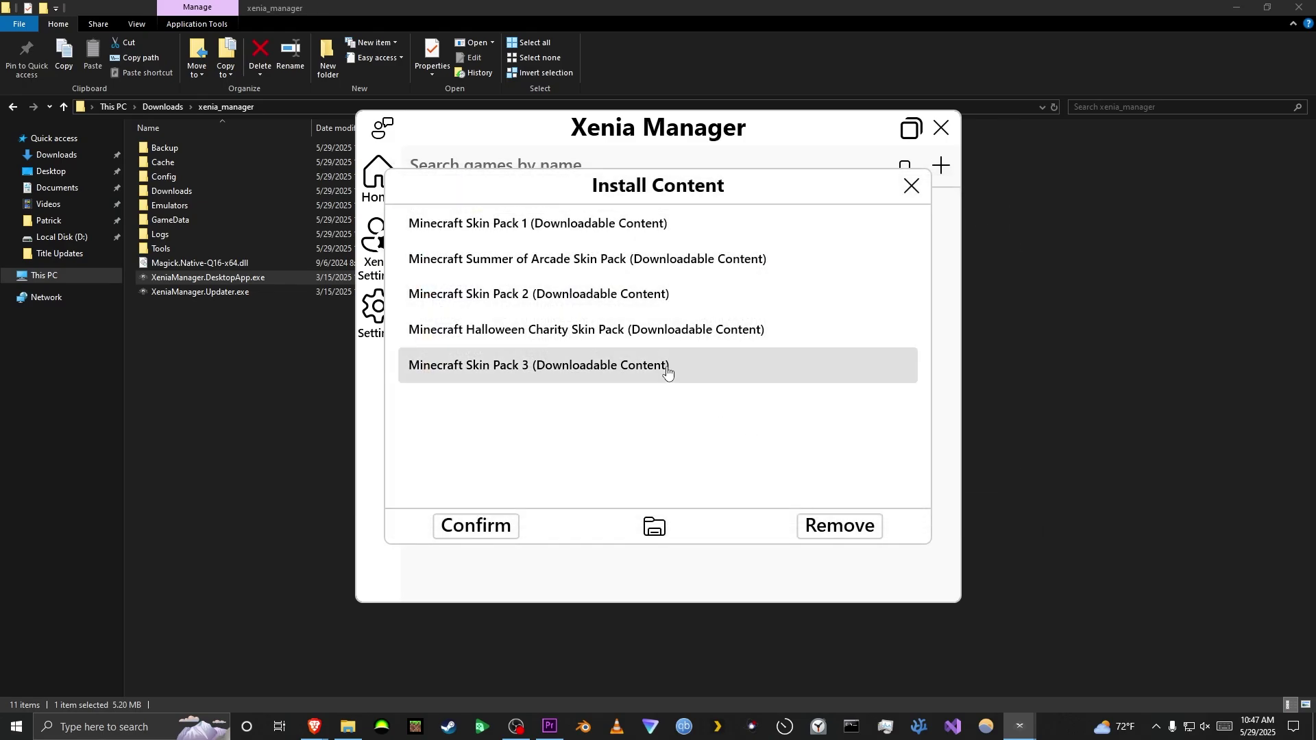
{"action": "left_click", "coordinate": [576, 320], "text": "shift"}
{"action": "key", "text": "Return"}
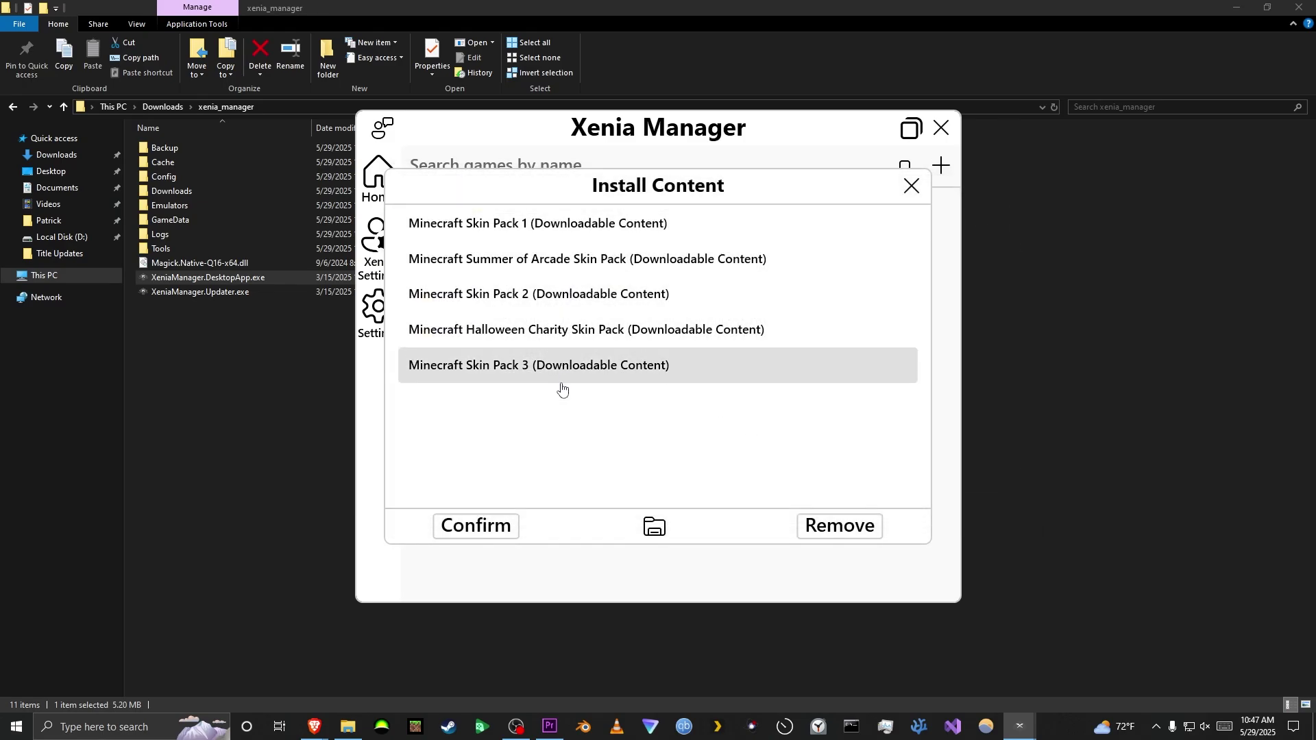
{"action": "left_click", "coordinate": [480, 528]}
{"action": "left_click", "coordinate": [690, 427]}
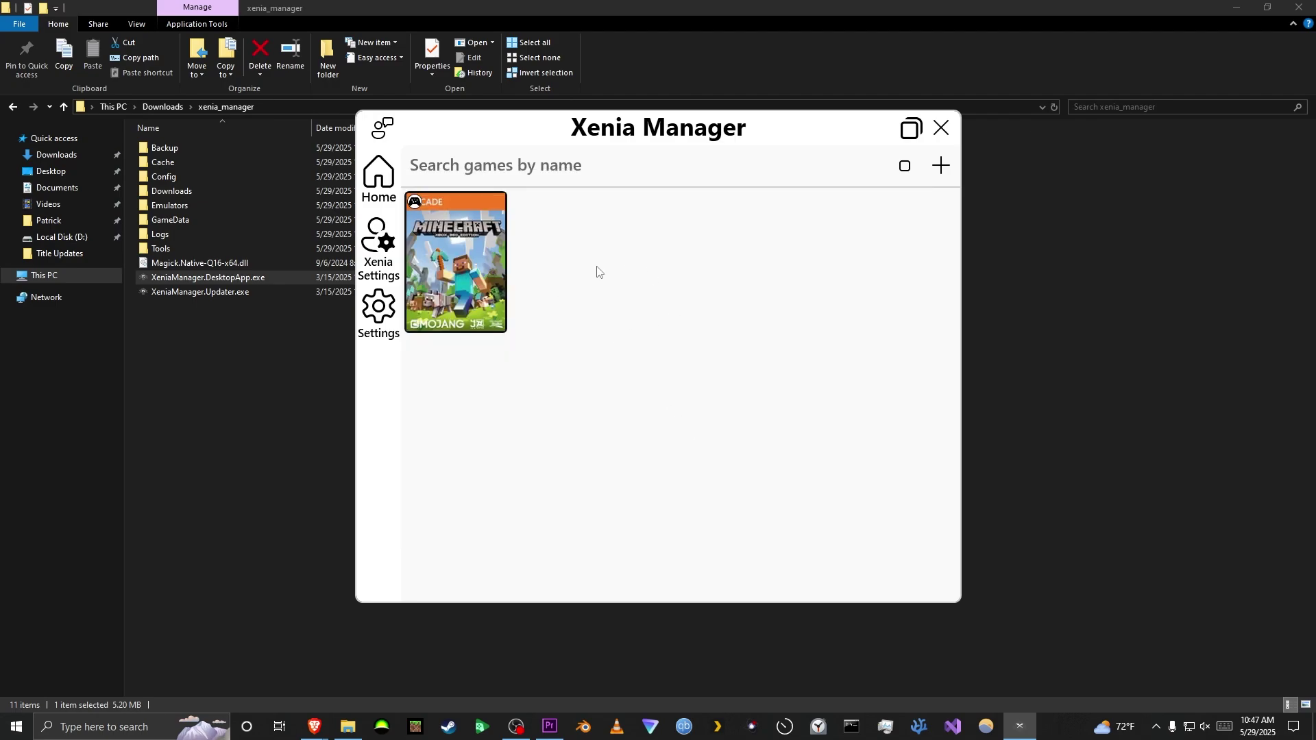
{"action": "right_click", "coordinate": [471, 264]}
{"action": "mouse_move", "coordinate": [553, 294]}
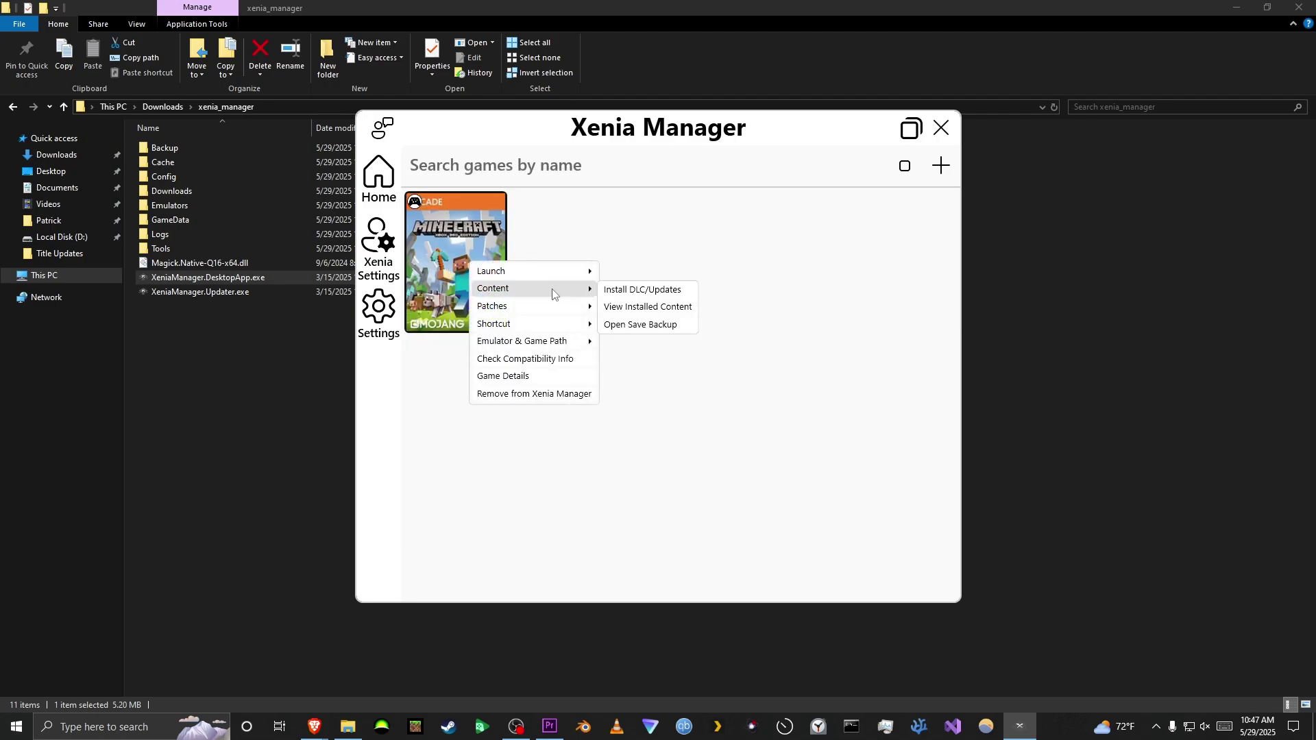
{"action": "left_click", "coordinate": [659, 307]}
{"action": "left_click", "coordinate": [618, 209]}
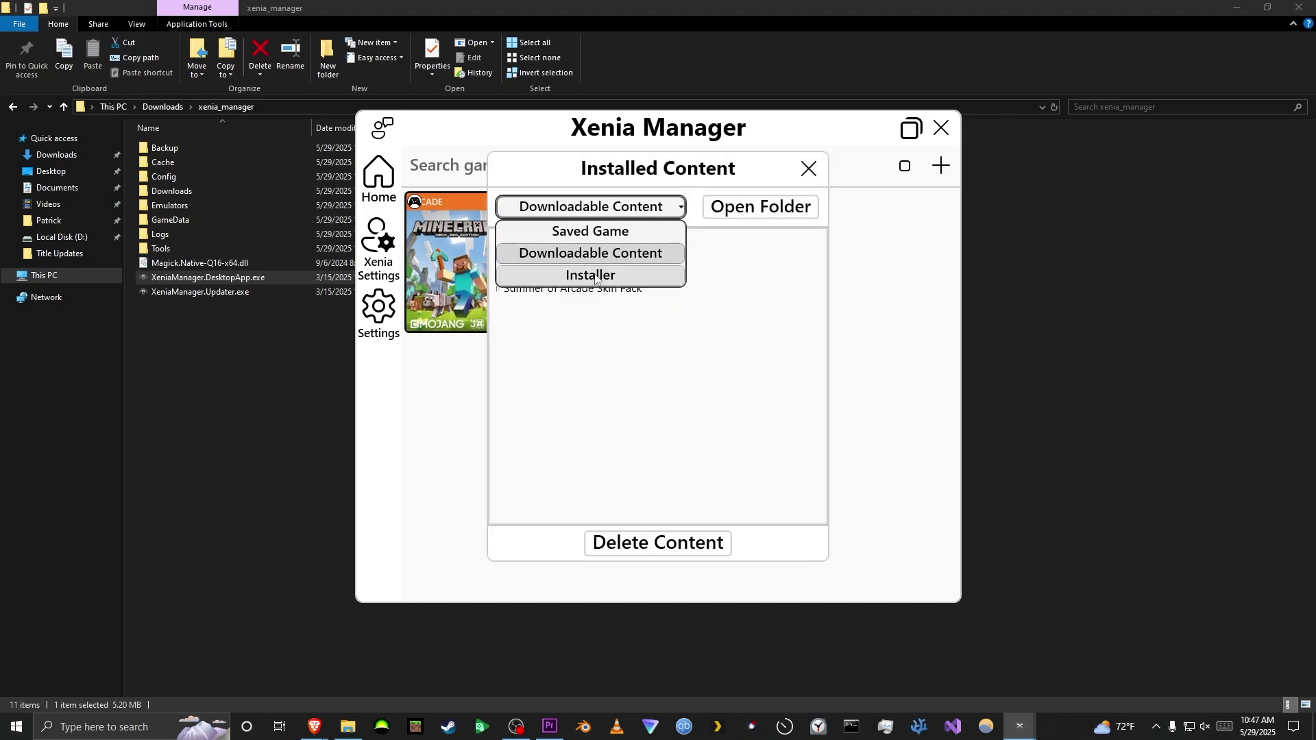
{"action": "left_click", "coordinate": [594, 275]}
{"action": "left_click", "coordinate": [594, 207]}
{"action": "left_click", "coordinate": [598, 249]}
{"action": "left_click", "coordinate": [598, 207]}
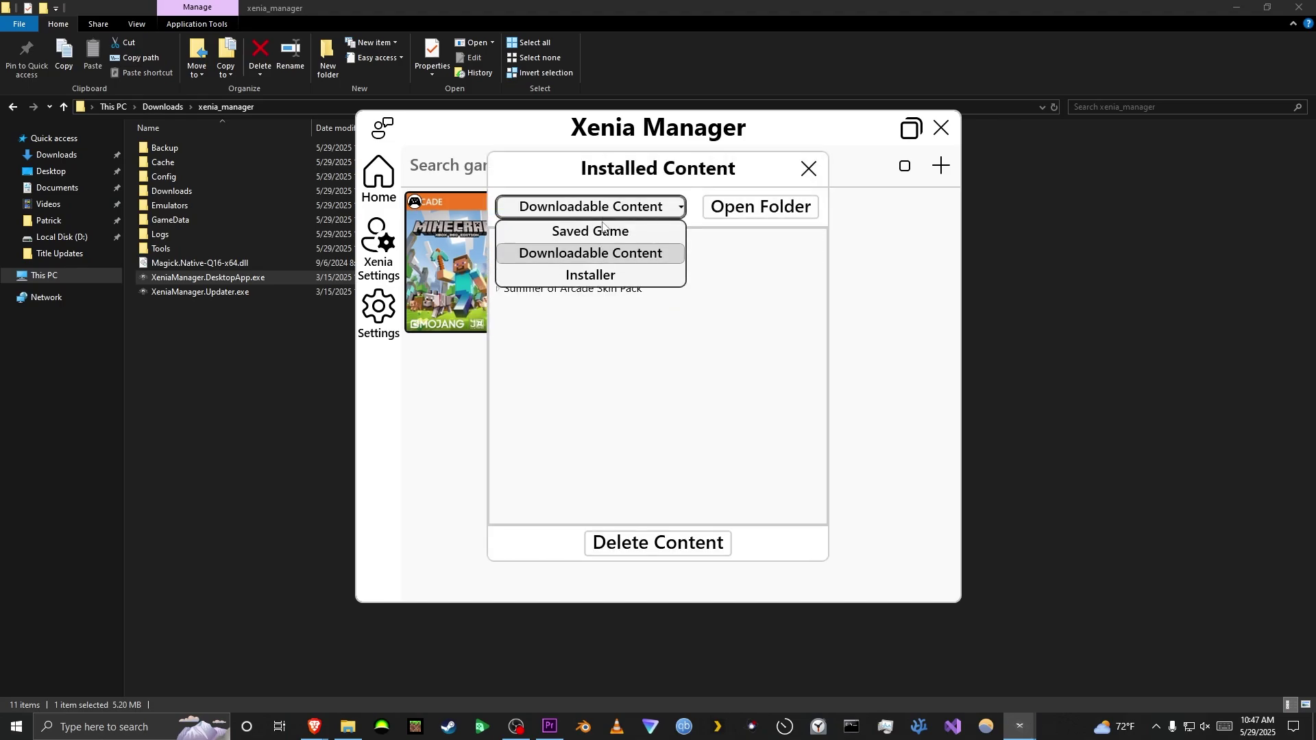
{"action": "left_click", "coordinate": [598, 230]}
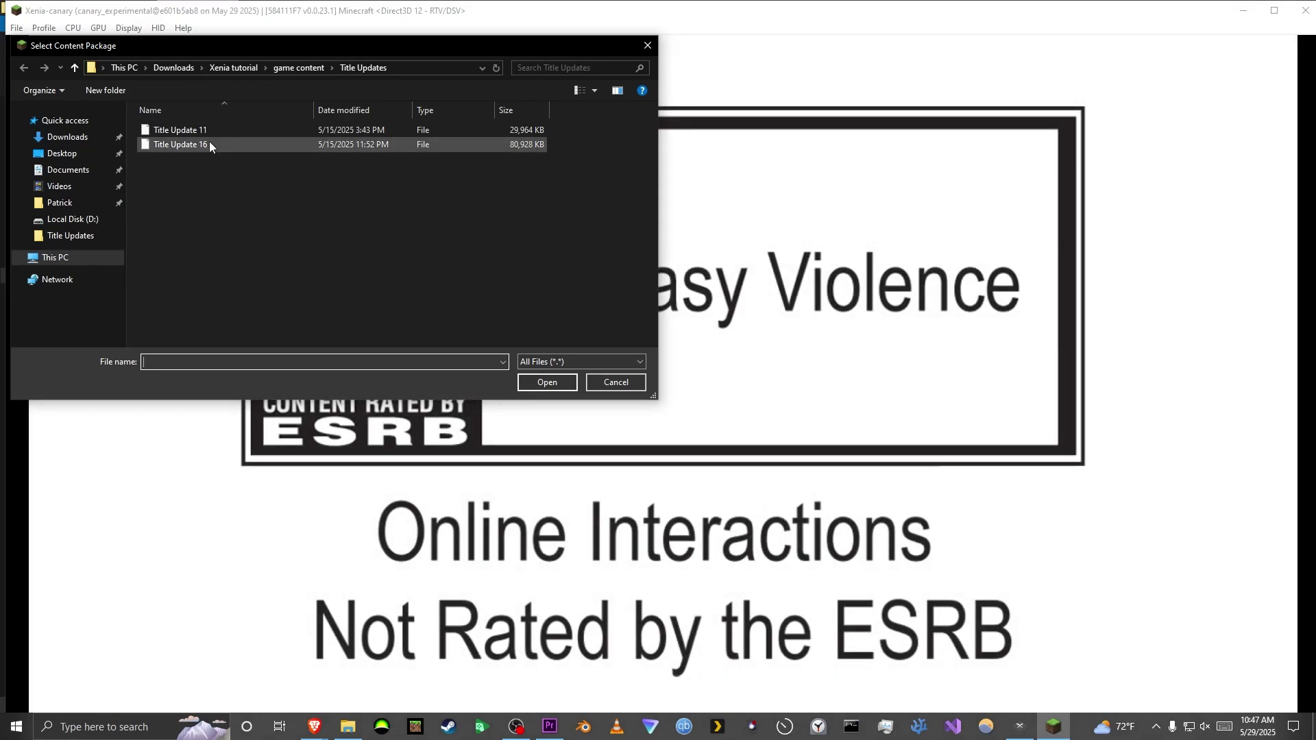
{"action": "left_click", "coordinate": [615, 383]}
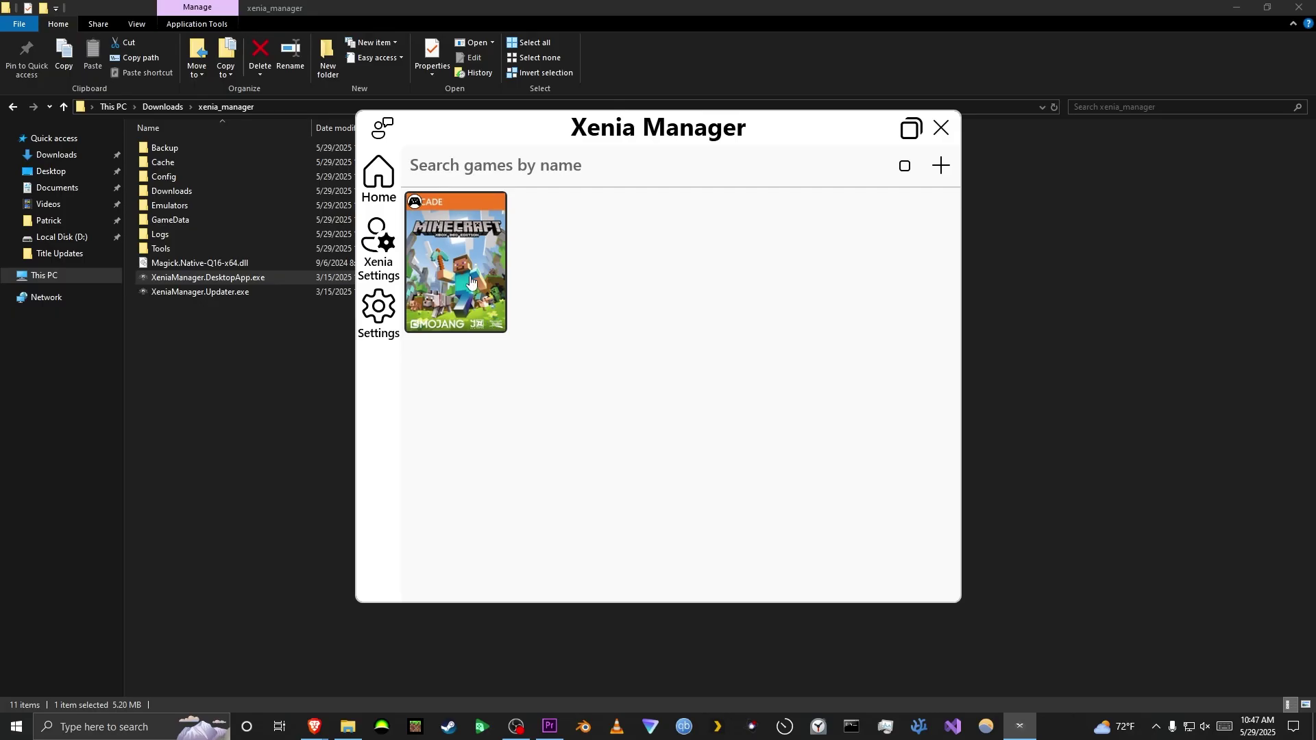
Open Minecraft's installed content list filtered to Downloadable Content.
{"action": "right_click", "coordinate": [472, 240]}
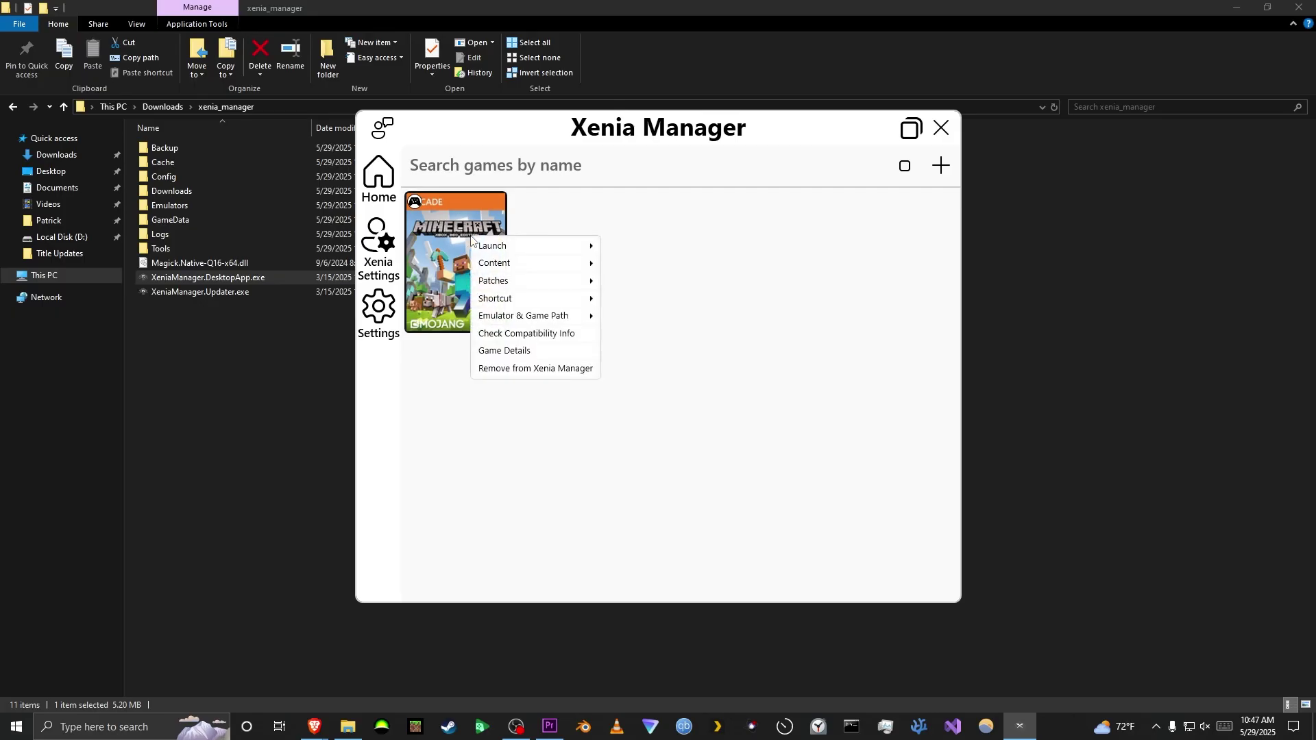
{"action": "mouse_move", "coordinate": [535, 264]}
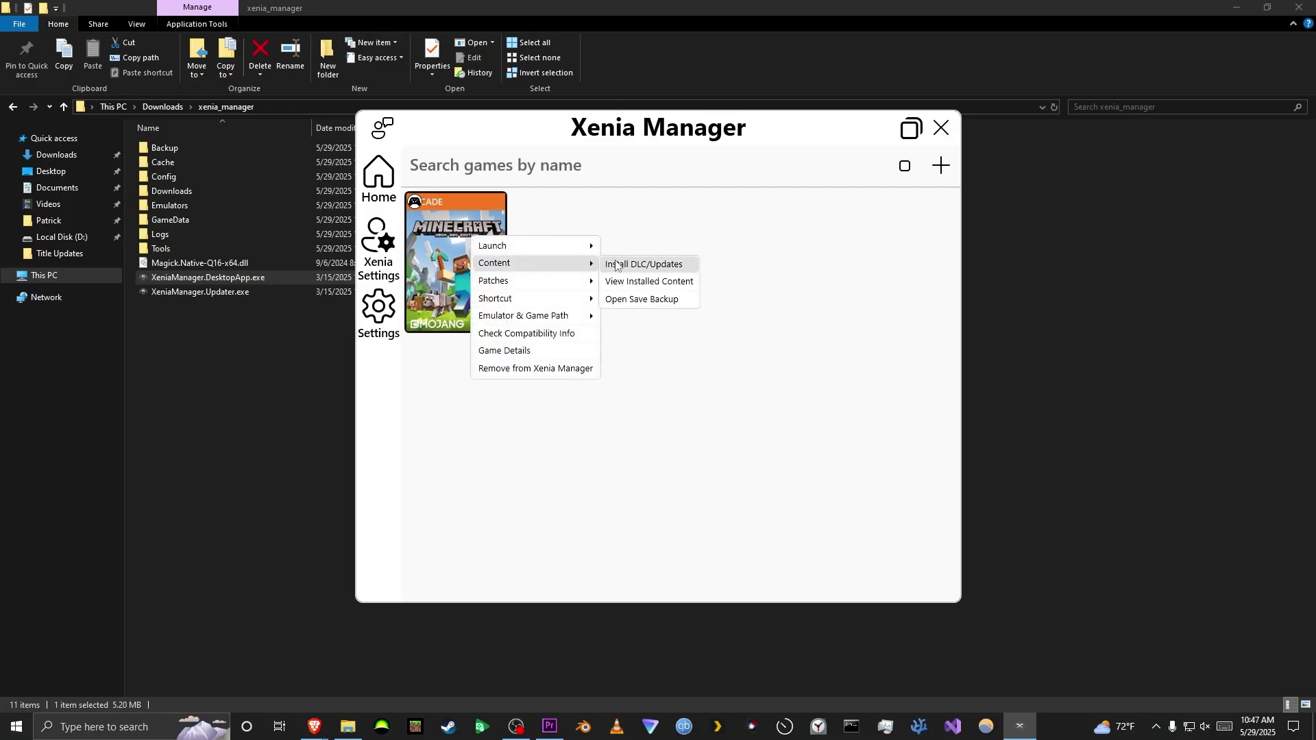
{"action": "left_click", "coordinate": [654, 266]}
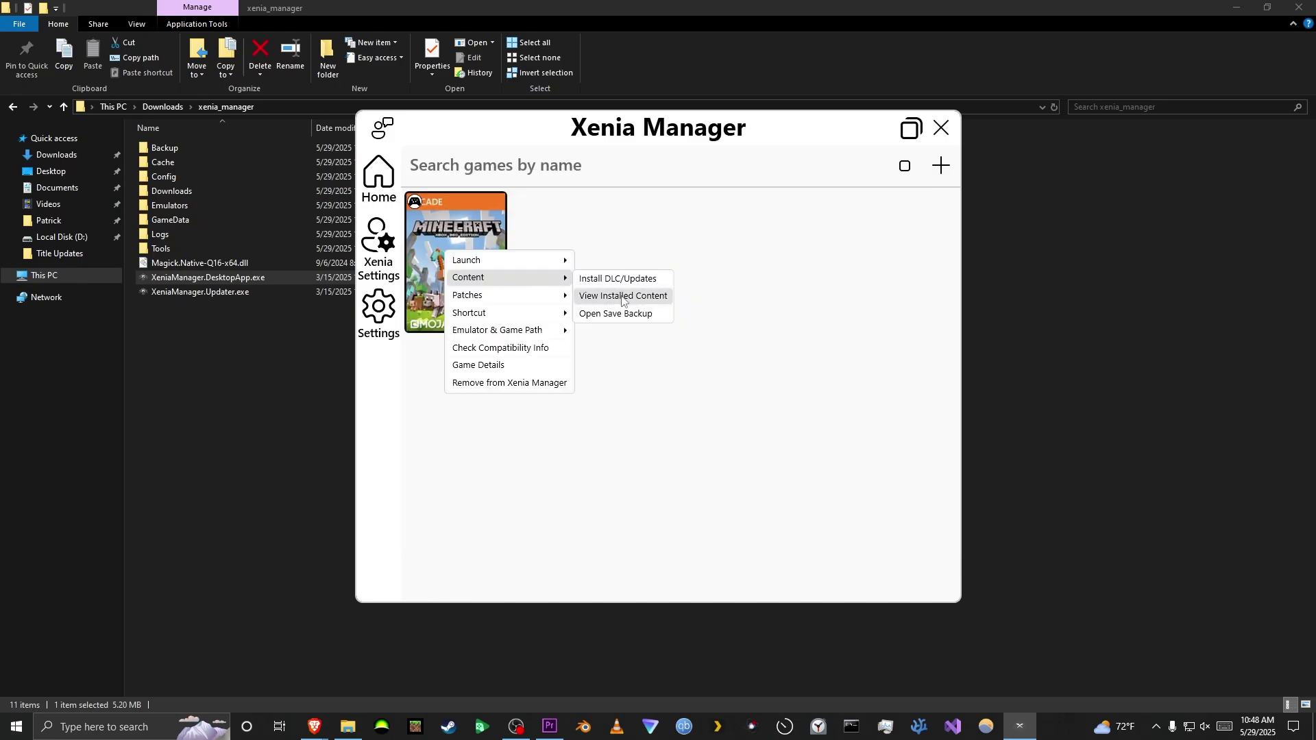
{"action": "left_click", "coordinate": [656, 289]}
{"action": "left_click", "coordinate": [585, 208]}
{"action": "left_click", "coordinate": [593, 256]}
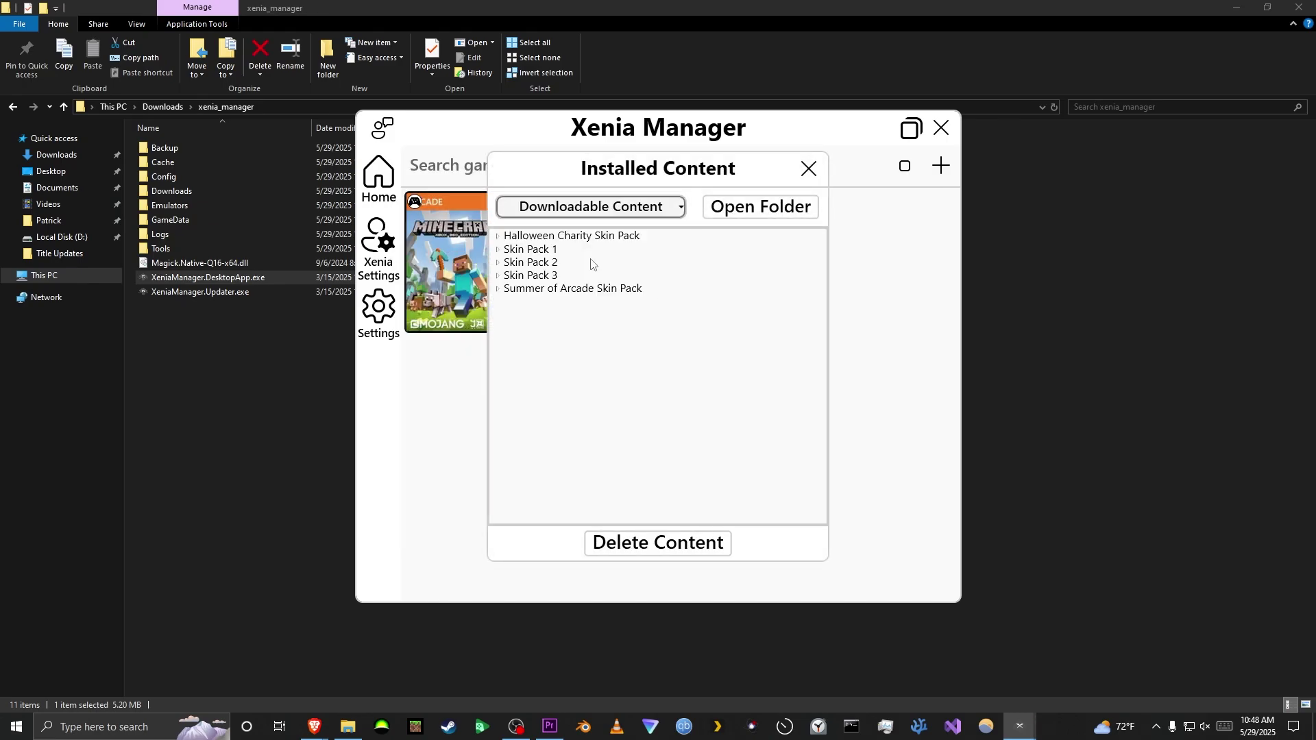
Delete Skin Pack 2 and Skin Pack 3, confirming each removal.
{"action": "left_click", "coordinate": [557, 263]}
{"action": "left_click", "coordinate": [658, 543]}
{"action": "left_click", "coordinate": [660, 411]}
{"action": "key", "text": "Return"}
{"action": "left_click", "coordinate": [659, 411]}
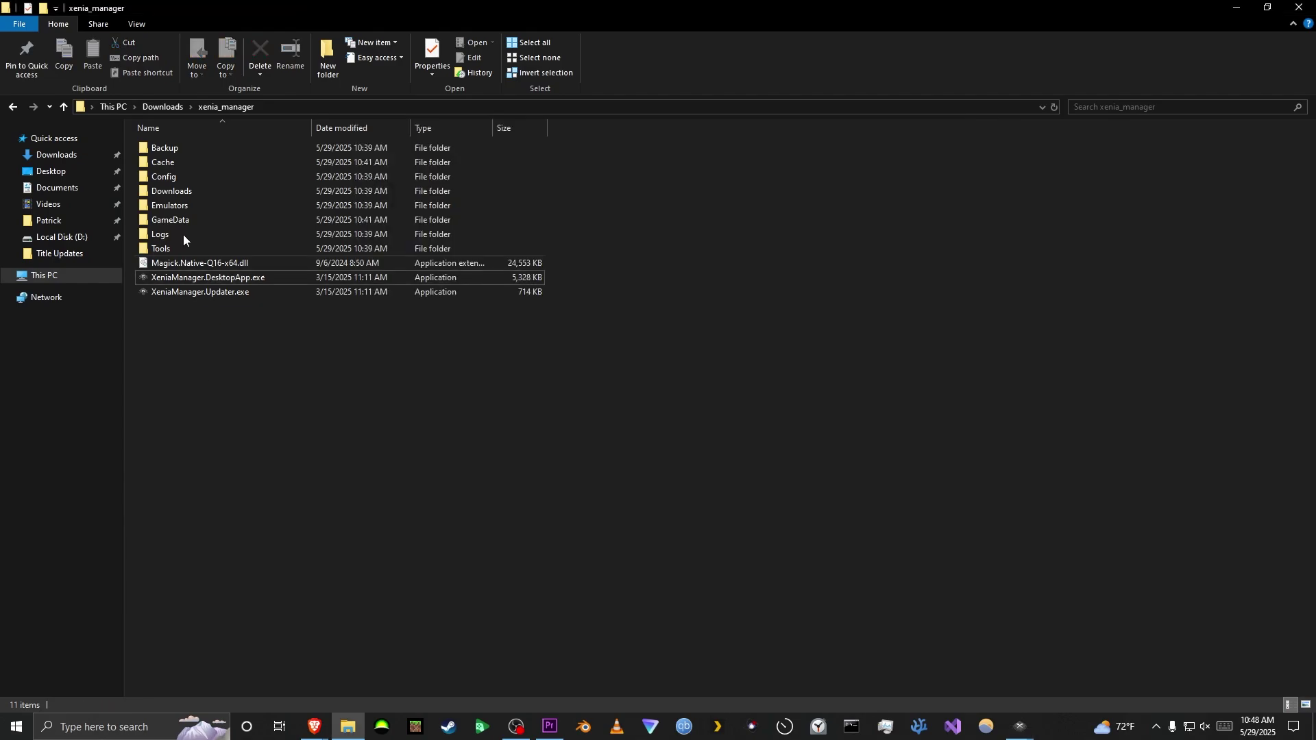
{"action": "left_click", "coordinate": [183, 235]}
{"action": "double_click", "coordinate": [187, 206]}
{"action": "double_click", "coordinate": [199, 149]}
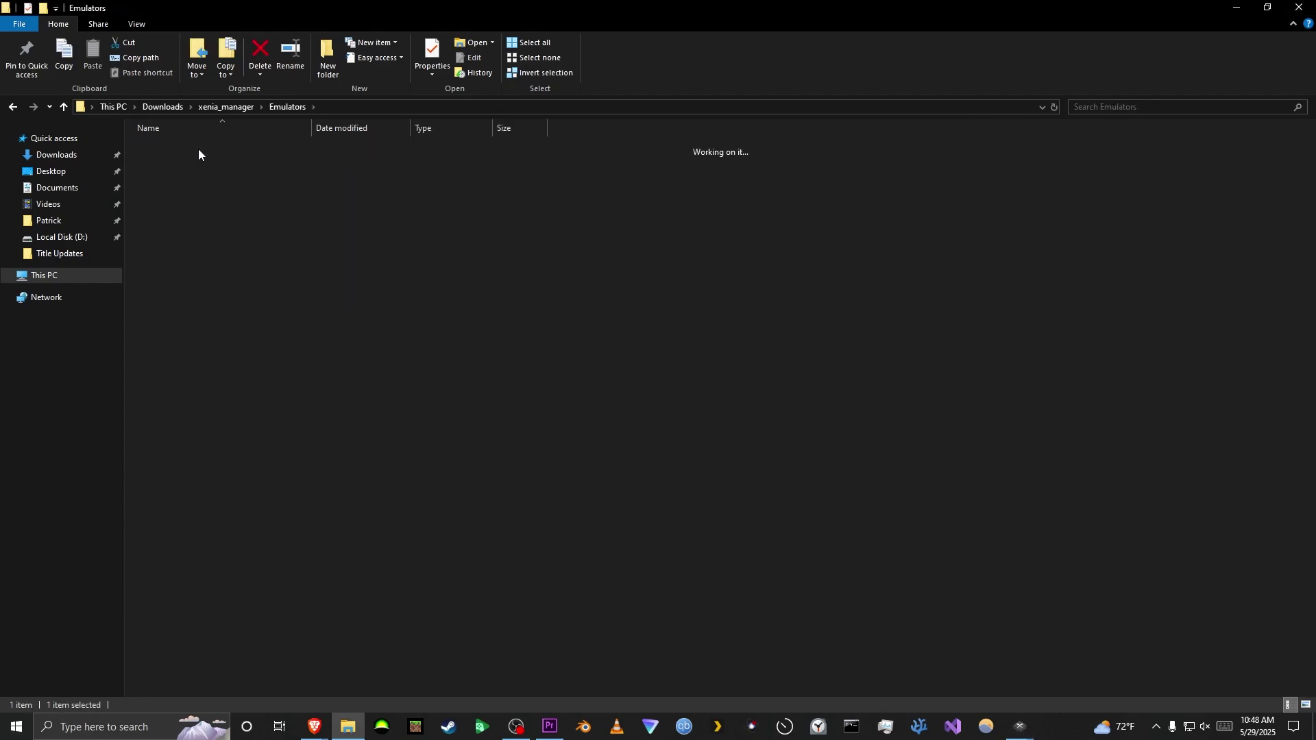
{"action": "double_click", "coordinate": [190, 221]}
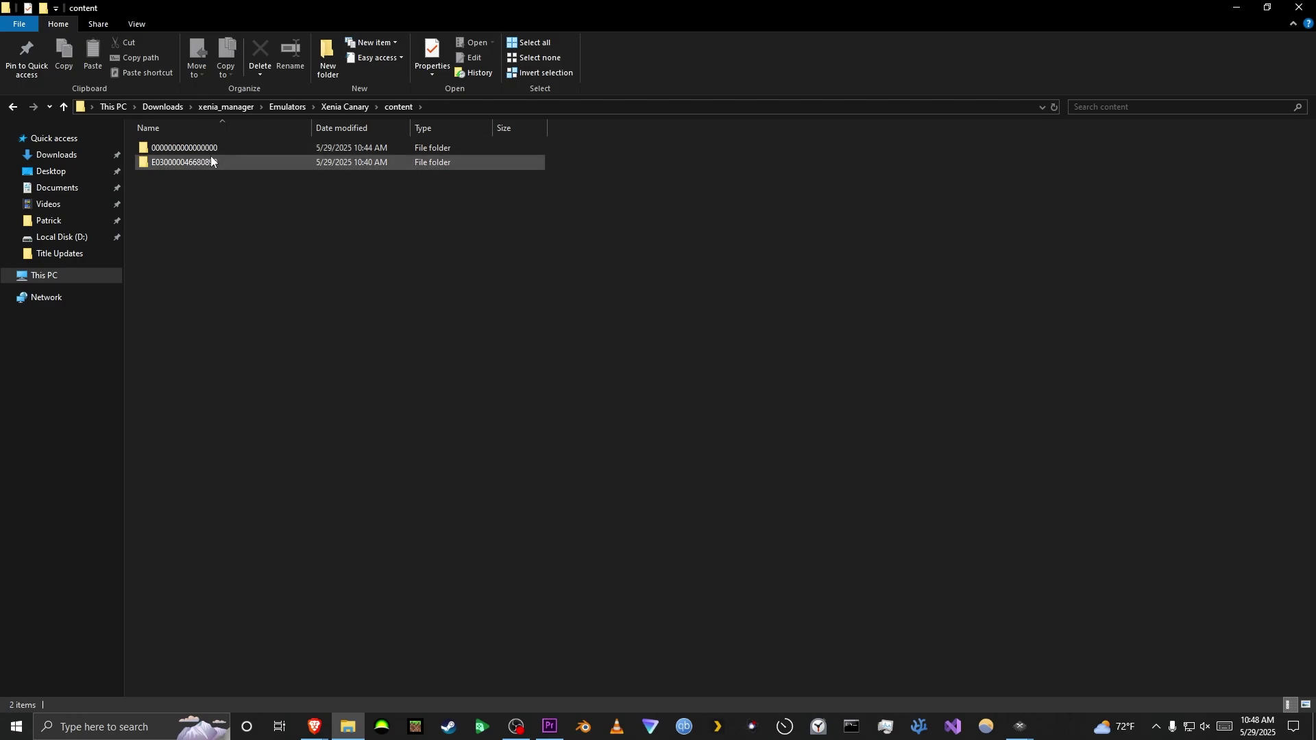
{"action": "double_click", "coordinate": [206, 149]}
{"action": "double_click", "coordinate": [205, 150]}
{"action": "double_click", "coordinate": [204, 161]}
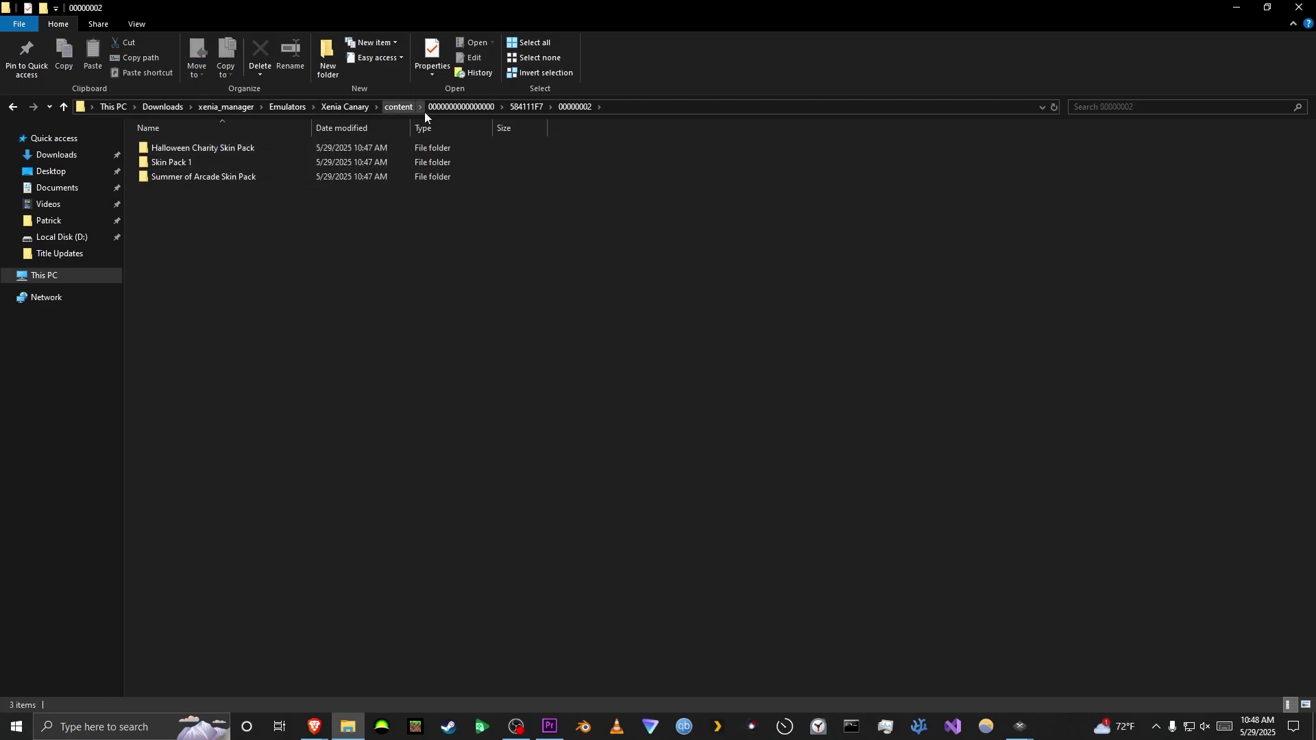
{"action": "left_click", "coordinate": [226, 107]}
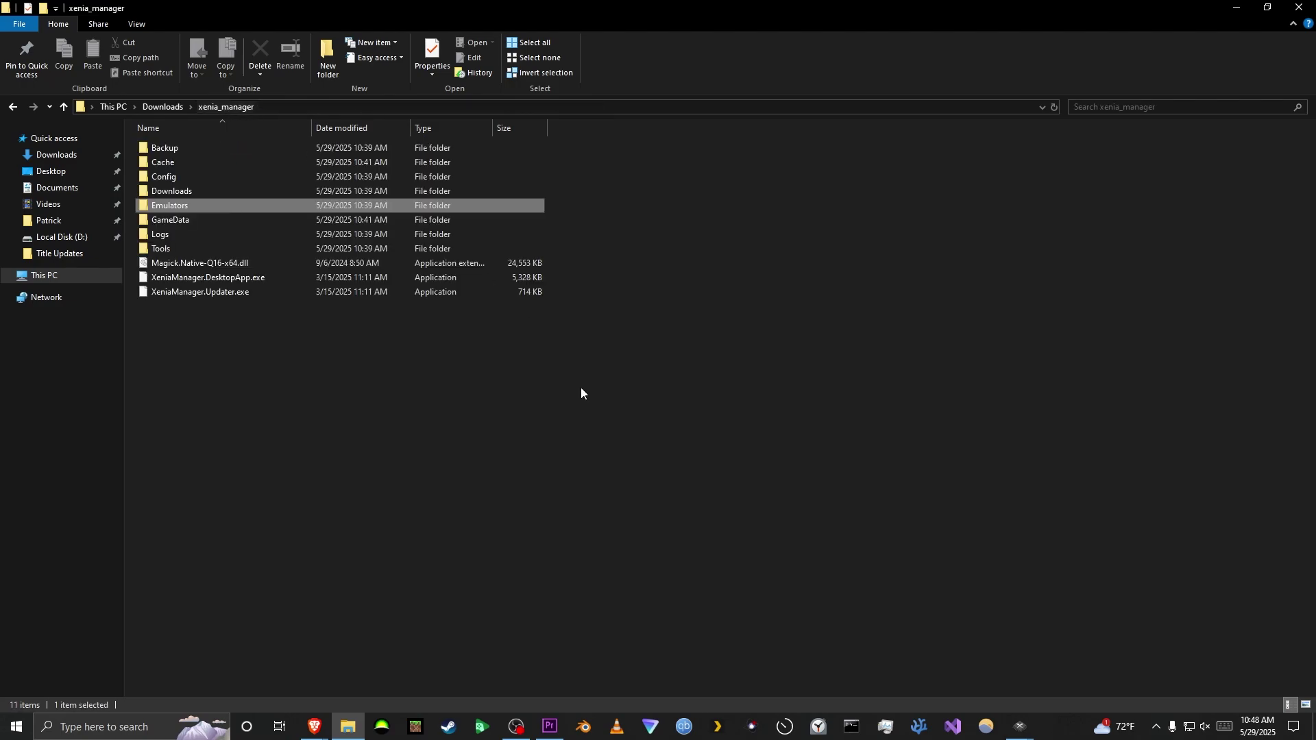
Restore the Installed Content window from Xenia Manager's taskbar preview.
{"action": "mouse_move", "coordinate": [1020, 725]}
{"action": "left_click", "coordinate": [985, 659]}
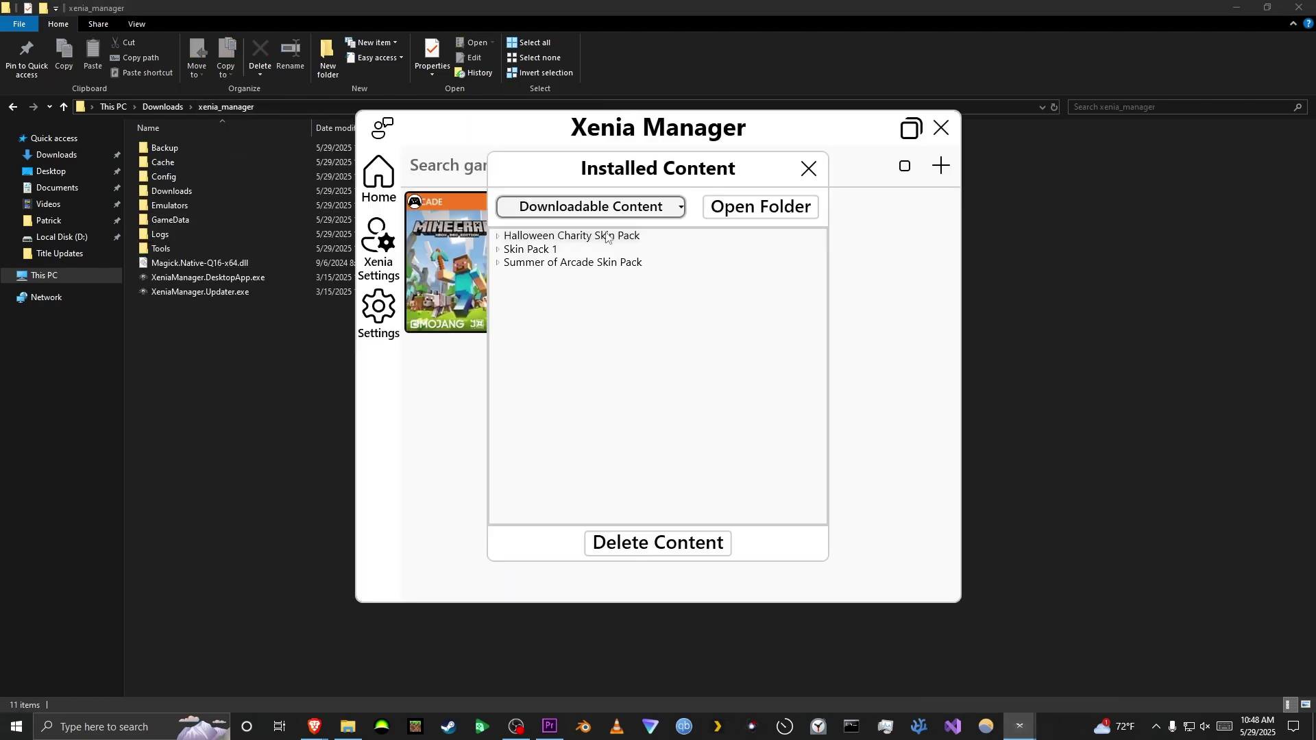